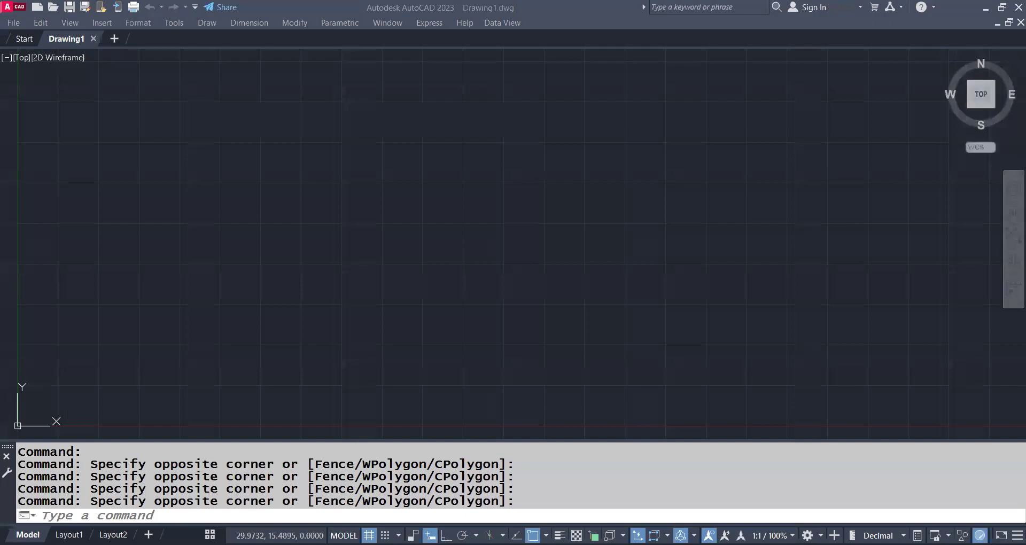
- Use UN to set the drawing's length units to Engineering, shown in feet and inches
double_click(434, 241)
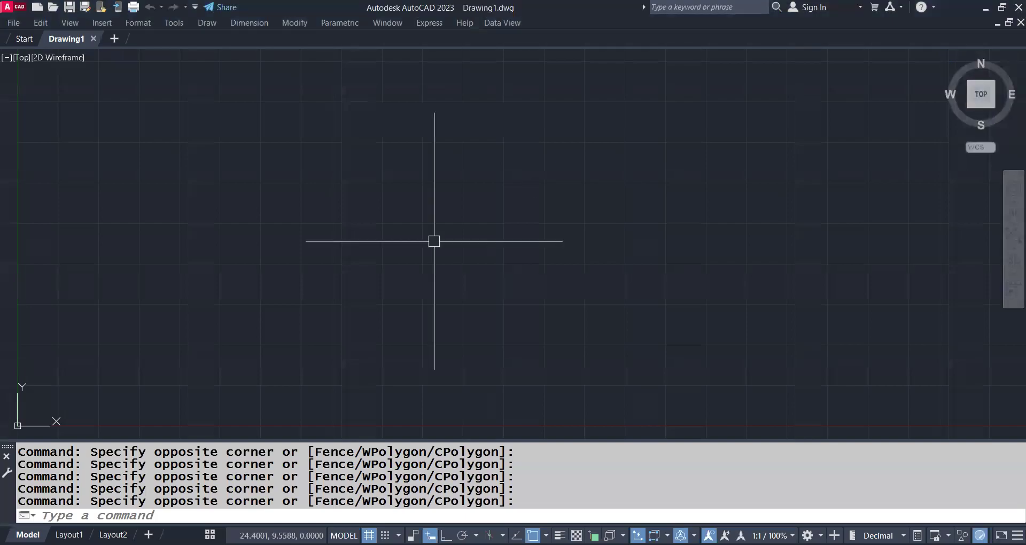
type("UN")
key("Return")
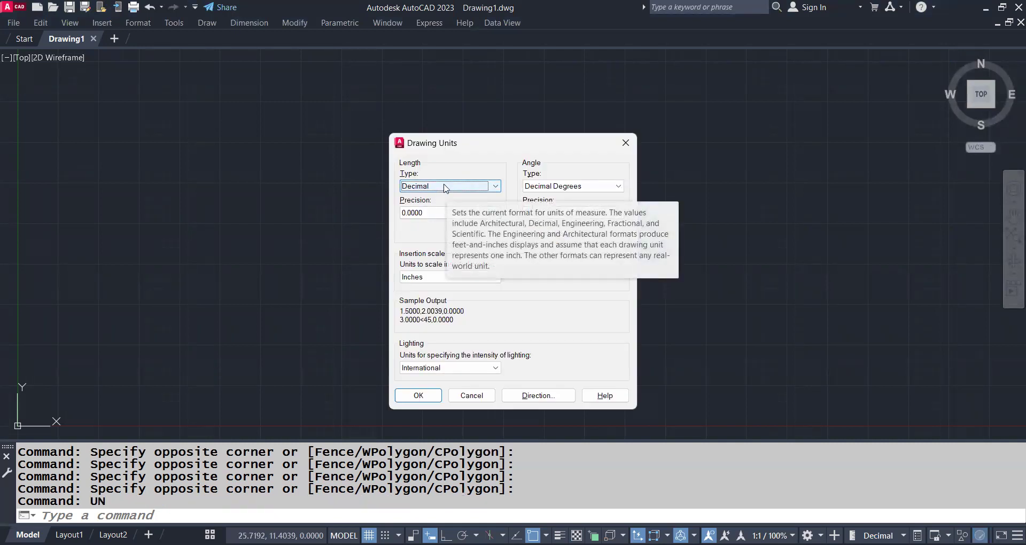
left_click(445, 187)
left_click(441, 214)
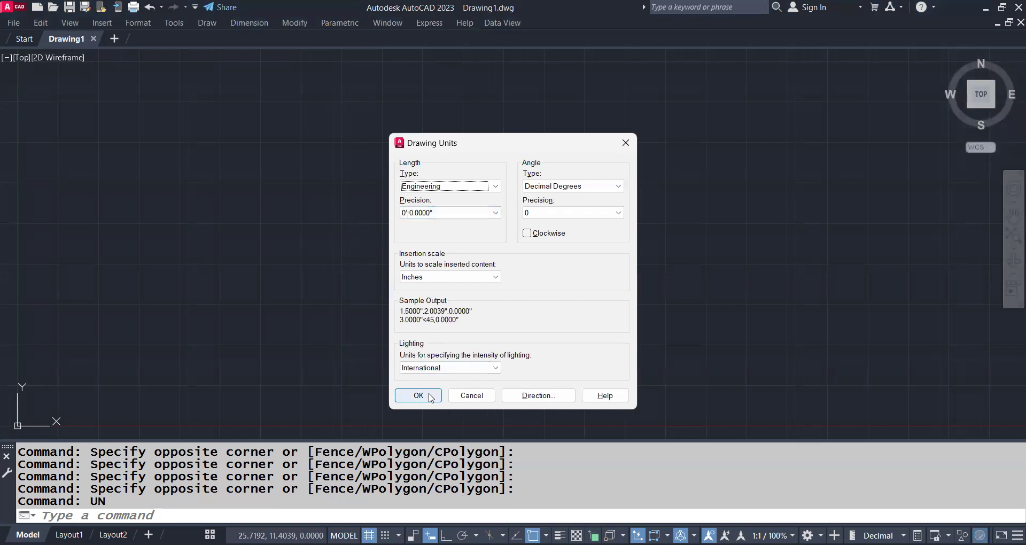
left_click(418, 396)
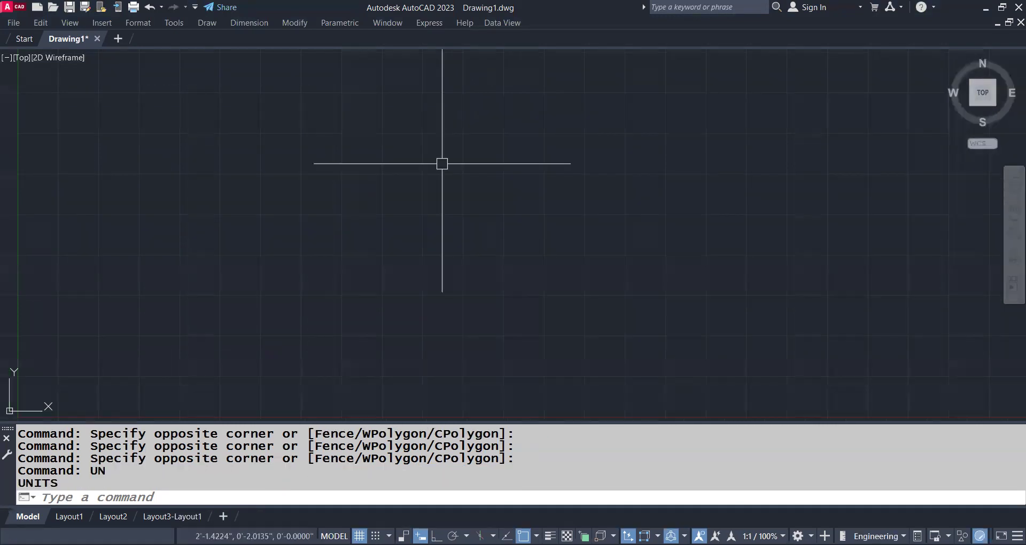
- Attach page 1 of the KRISHANA PDF from Downloads as an underlay at the origin
left_click(327, 261)
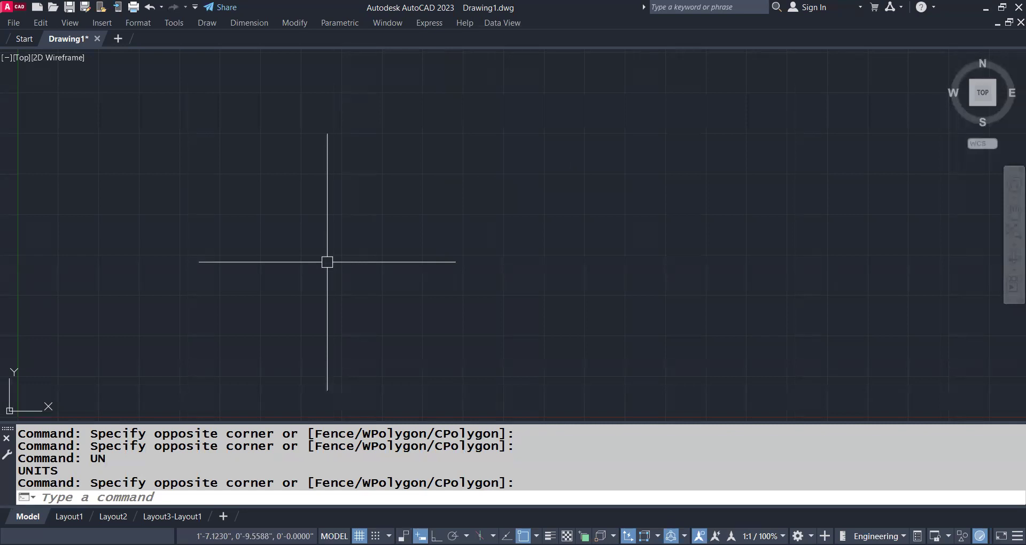
type("I")
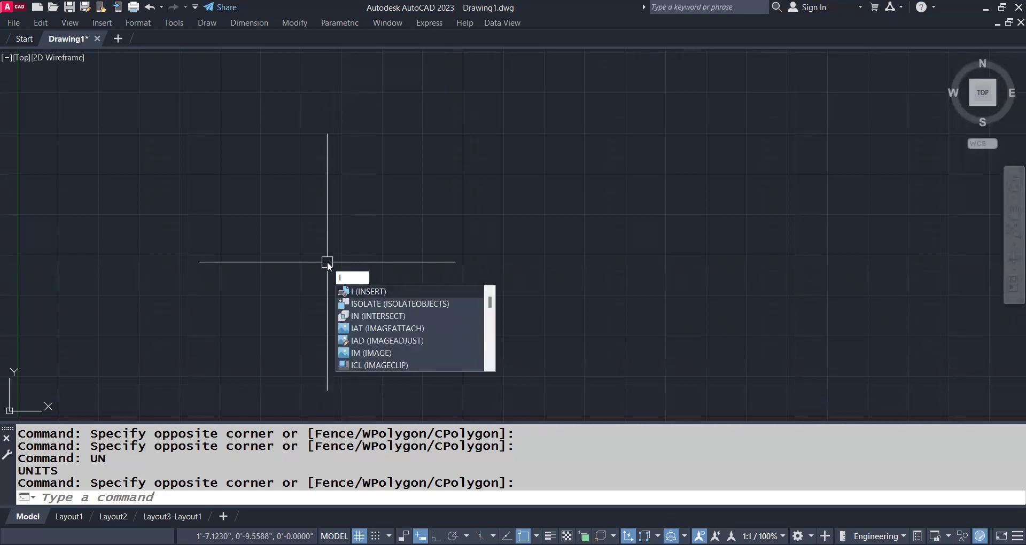
type("M")
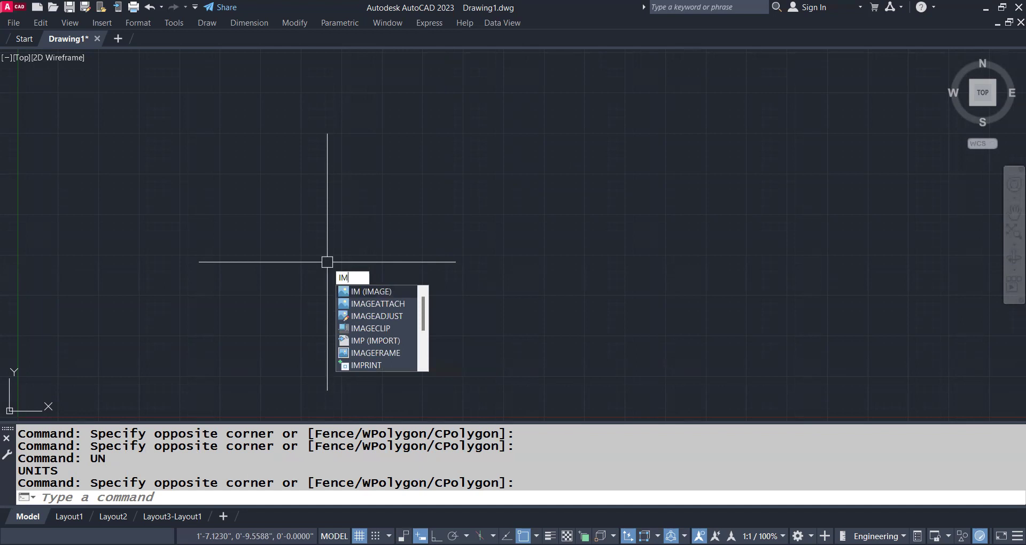
key("Return")
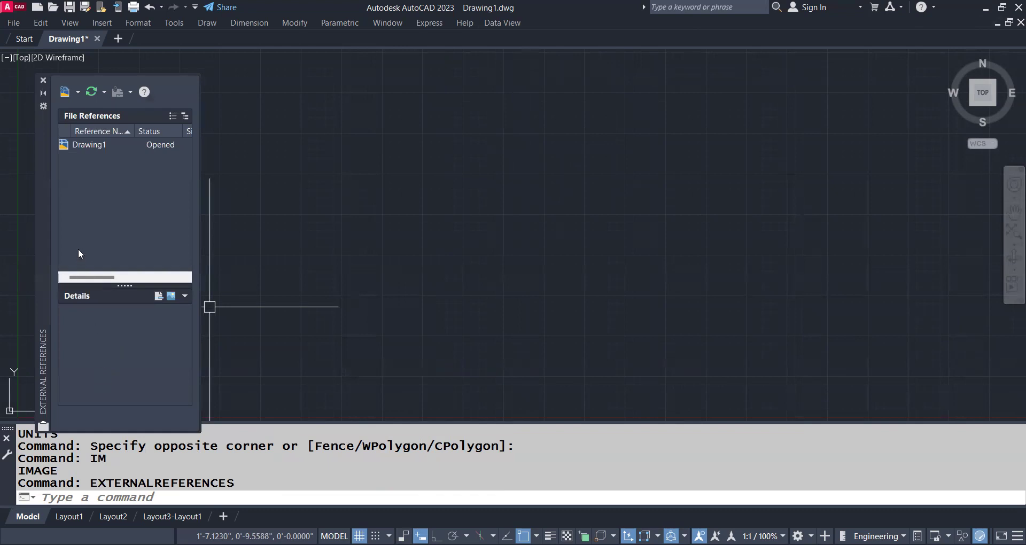
right_click(88, 199)
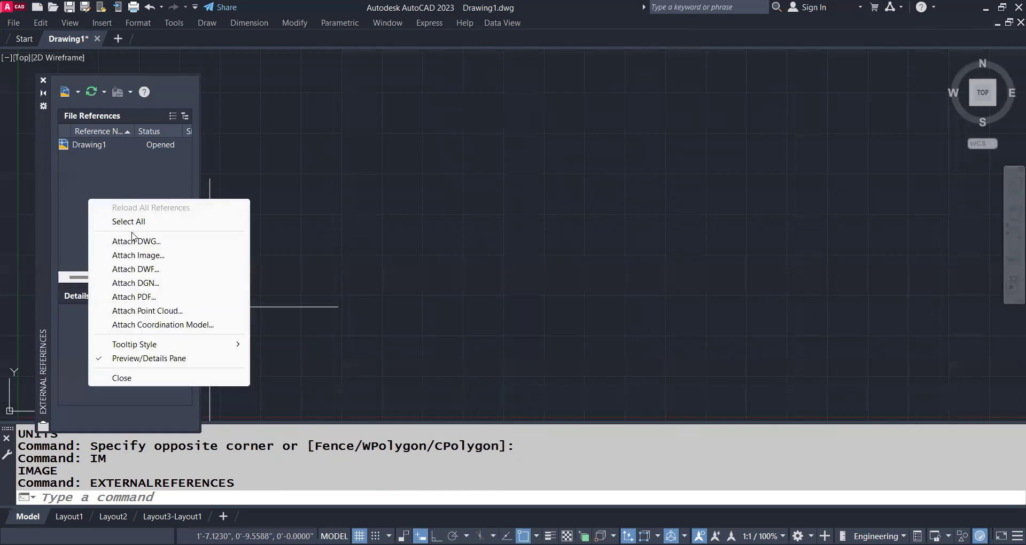
left_click(143, 297)
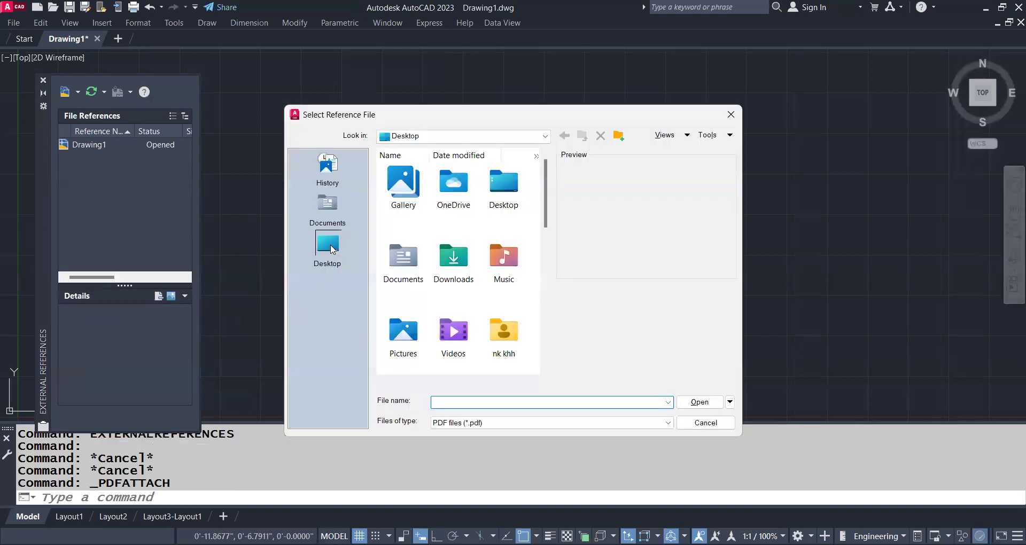
scroll(504, 277, "down", 5)
scroll(497, 289, "down", 3)
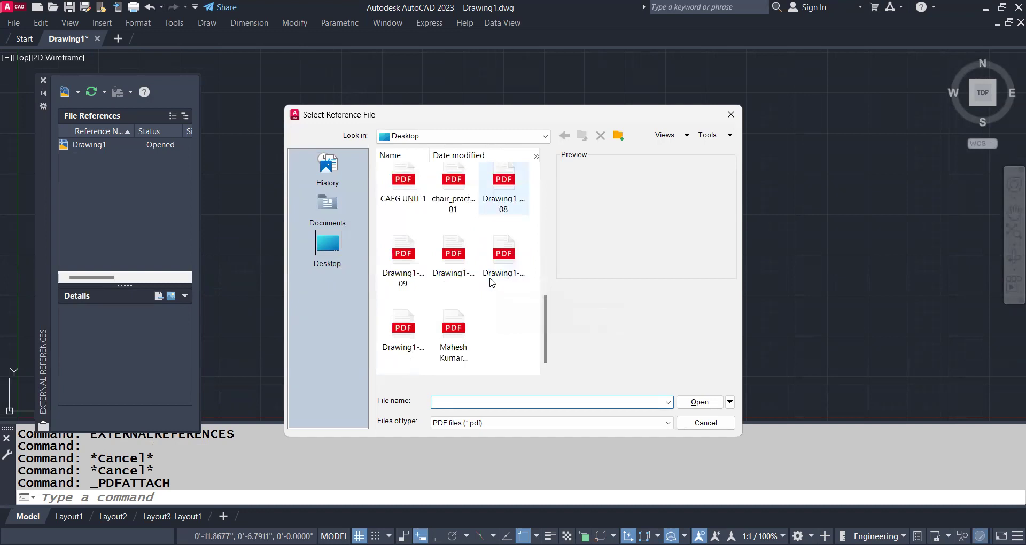
scroll(481, 300, "up", 5)
left_click(508, 137)
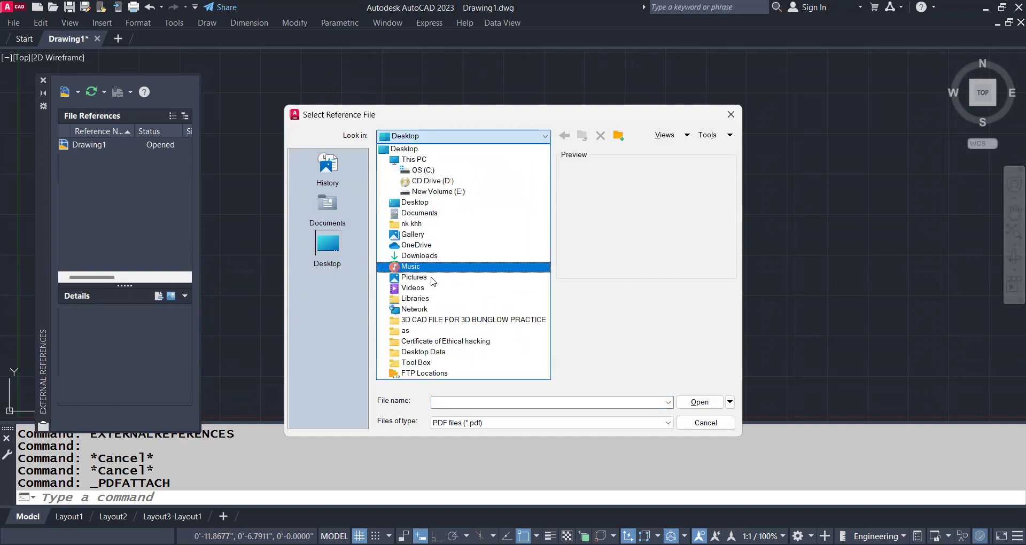
left_click(433, 257)
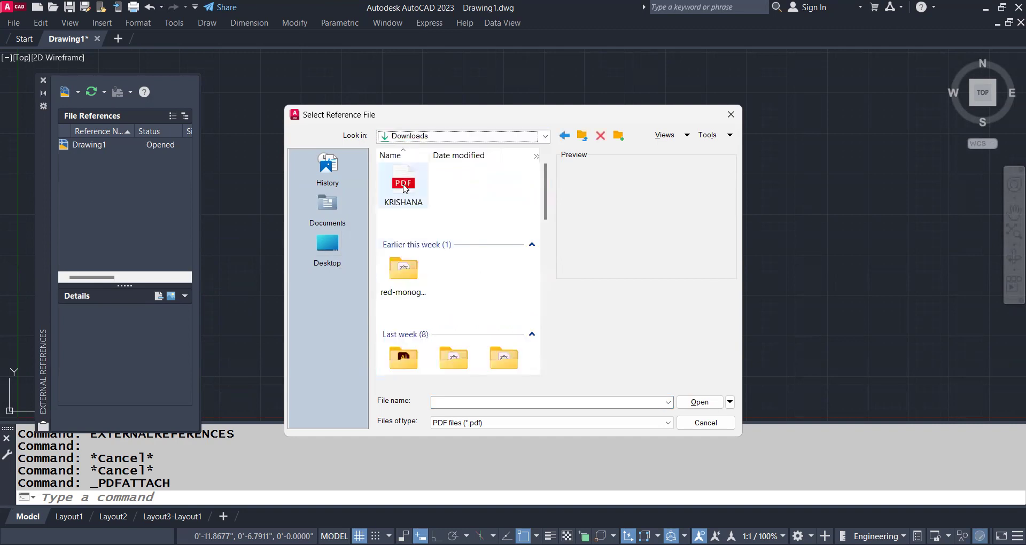
left_click(699, 403)
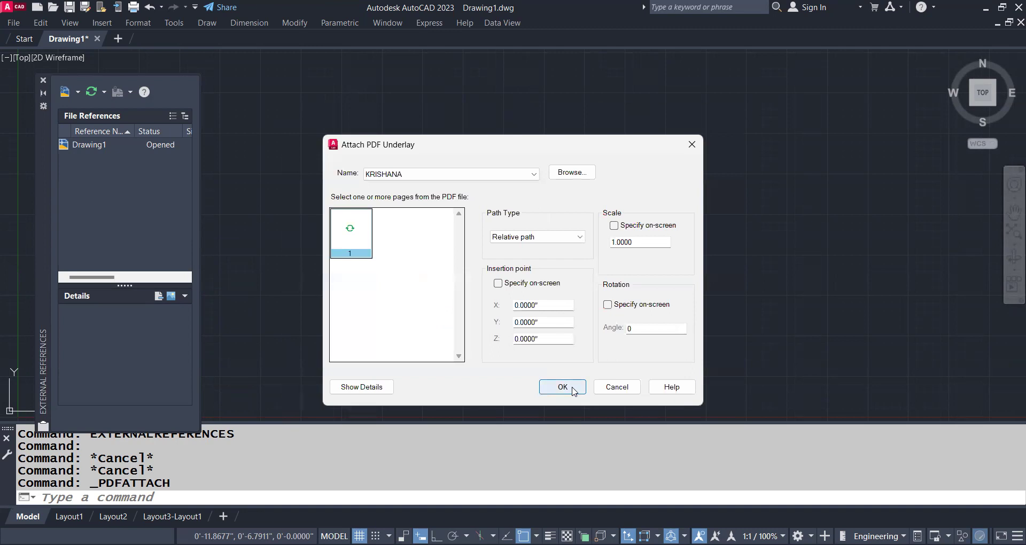
left_click(573, 392)
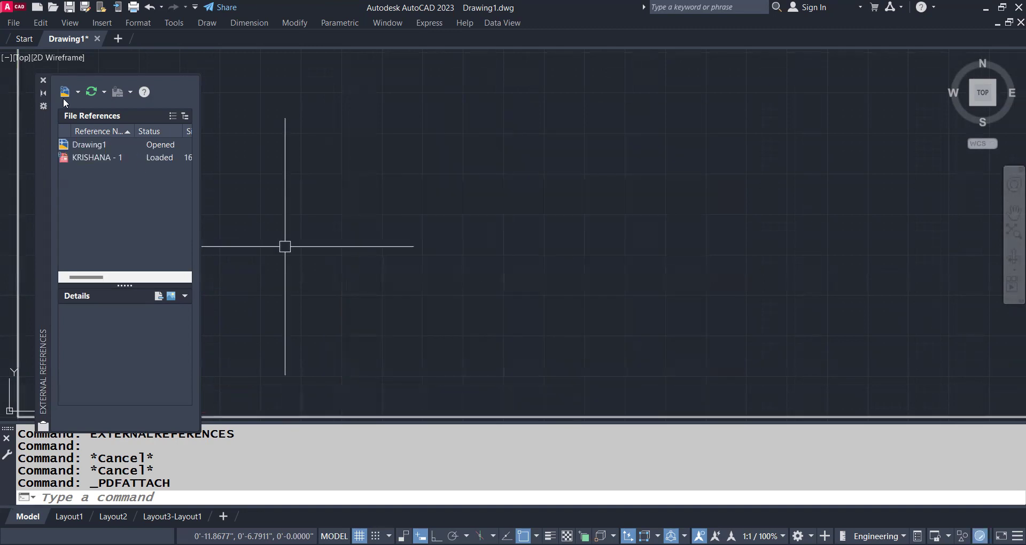
- Close the External References palette and frame the KRISHANA sheet with its title block
left_click(44, 80)
scroll(433, 176, "down", 5)
scroll(439, 95, "up", 4)
mouse_move(439, 95)
middle_mouse_down()
mouse_move(426, 236)
mouse_move(400, 165)
middle_mouse_up()
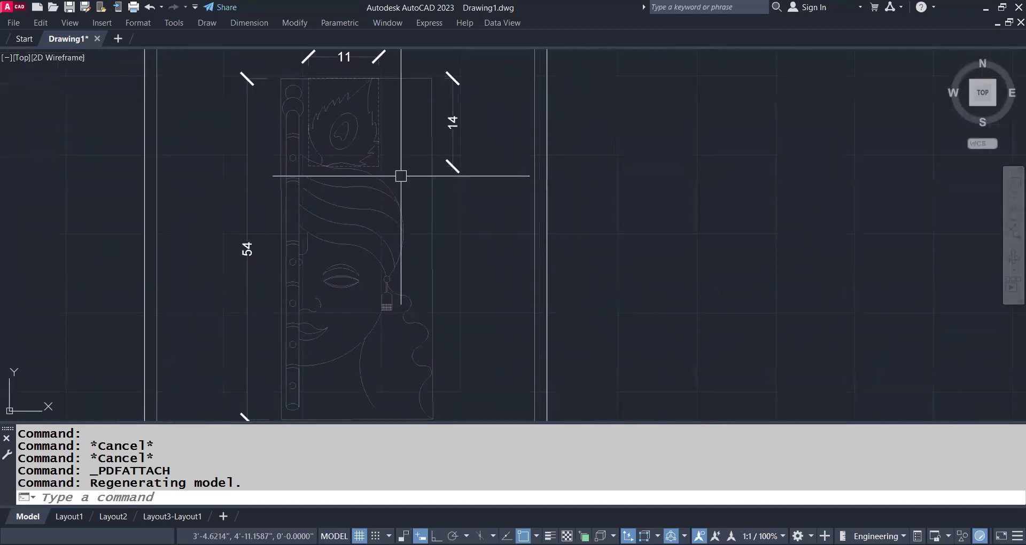
scroll(406, 161, "down", 4)
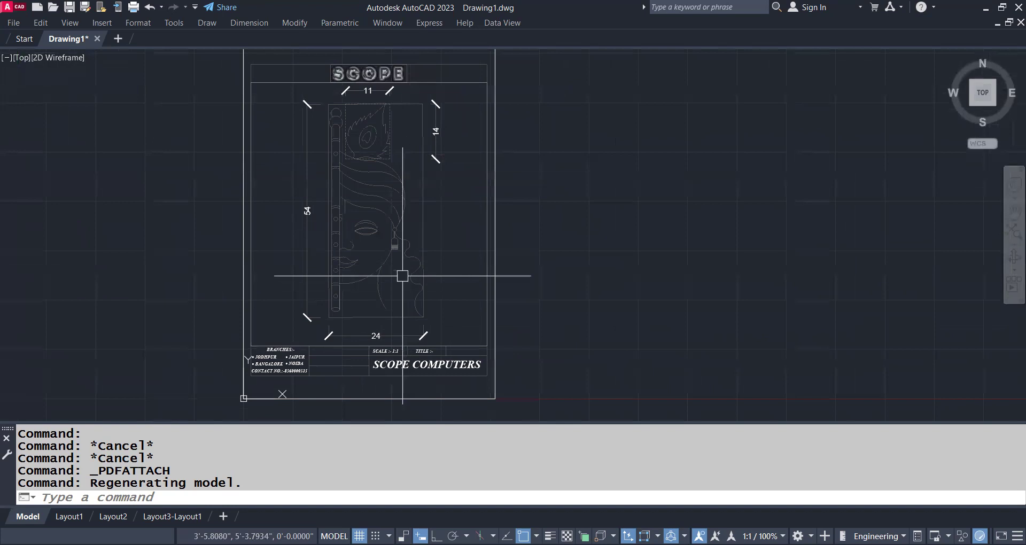
scroll(367, 150, "up", 6)
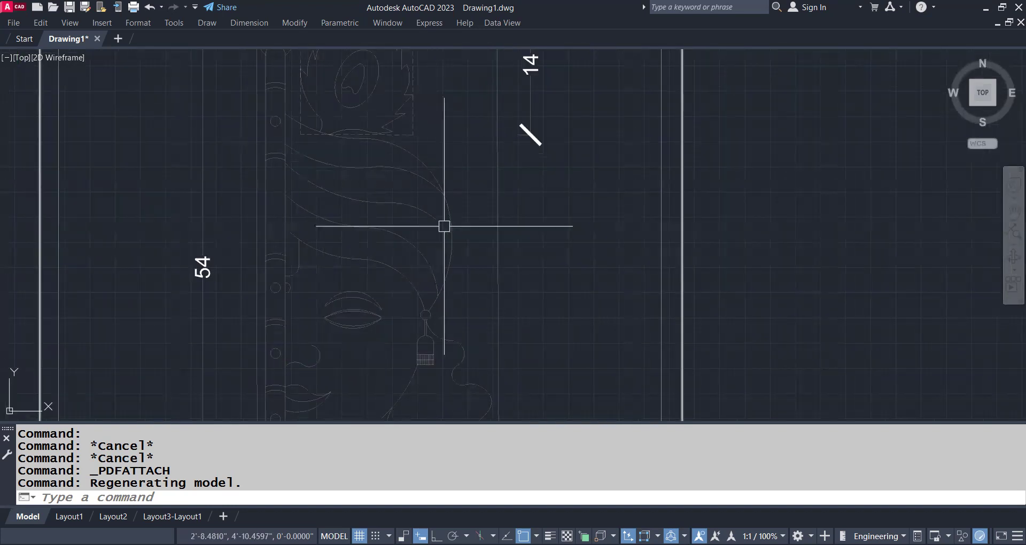
scroll(442, 263, "down", 3)
middle_click_drag(439, 259, 435, 229)
mouse_move(550, 249)
middle_mouse_down()
mouse_move(531, 279)
mouse_move(488, 275)
mouse_move(506, 302)
middle_mouse_up()
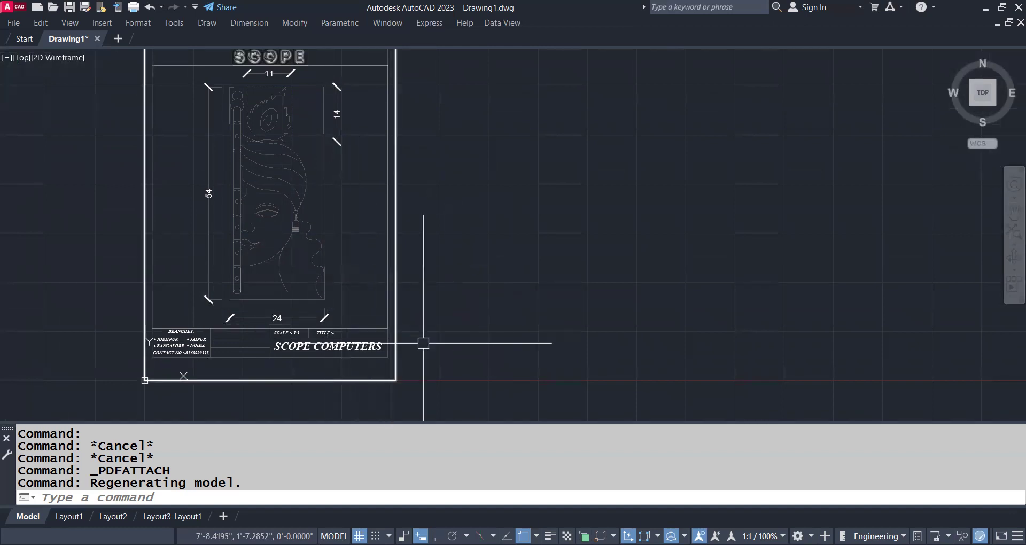
middle_click_drag(525, 354, 456, 352)
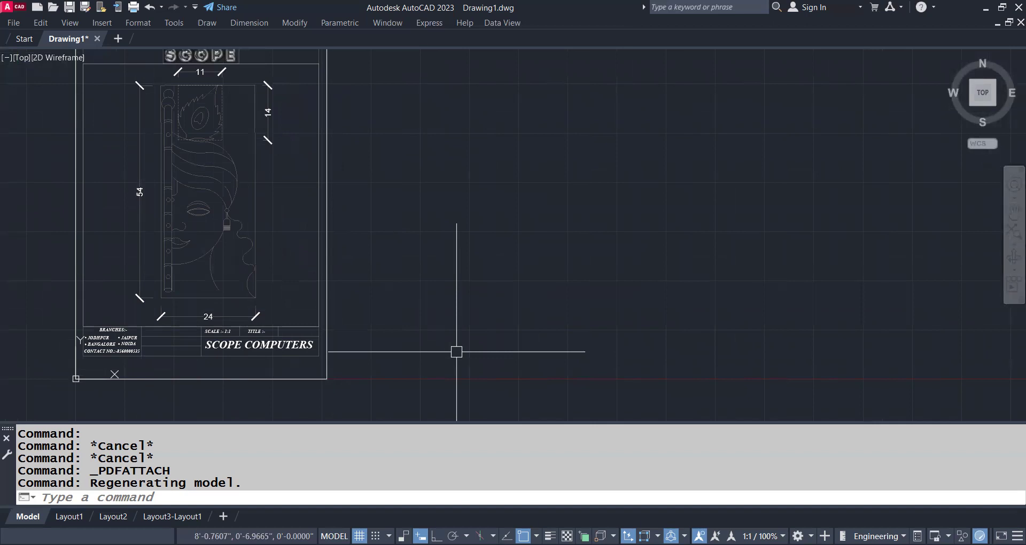
- Draw a 24 by 54 rectangle to the right of the PDF sheet
type("rec")
key("Return")
left_click(465, 315)
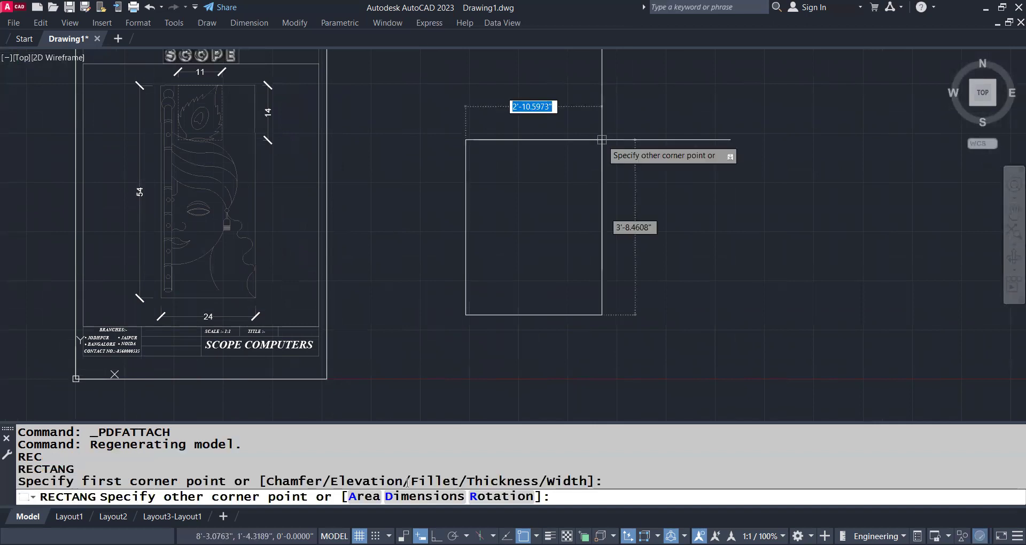
type("d")
key("Return")
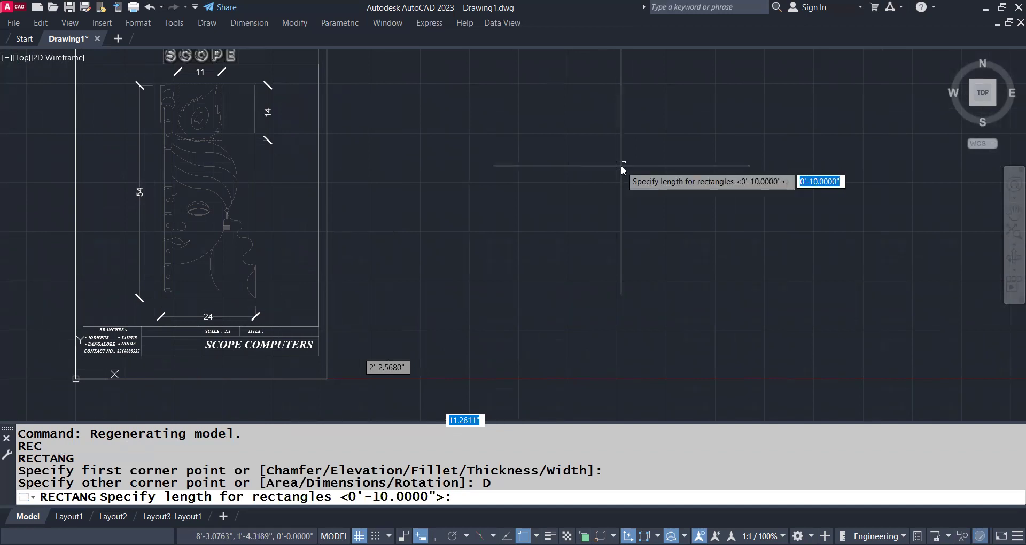
type("24")
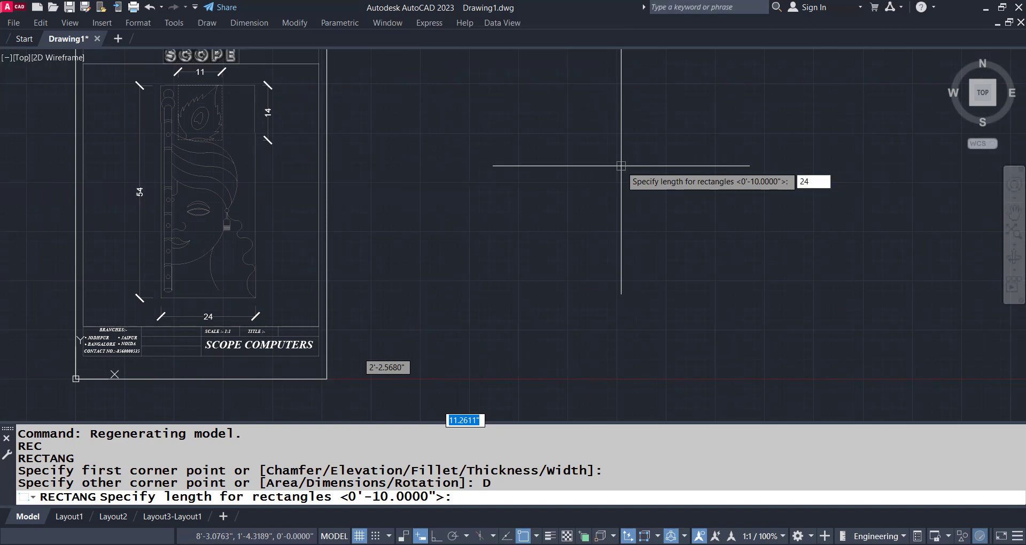
key("Return")
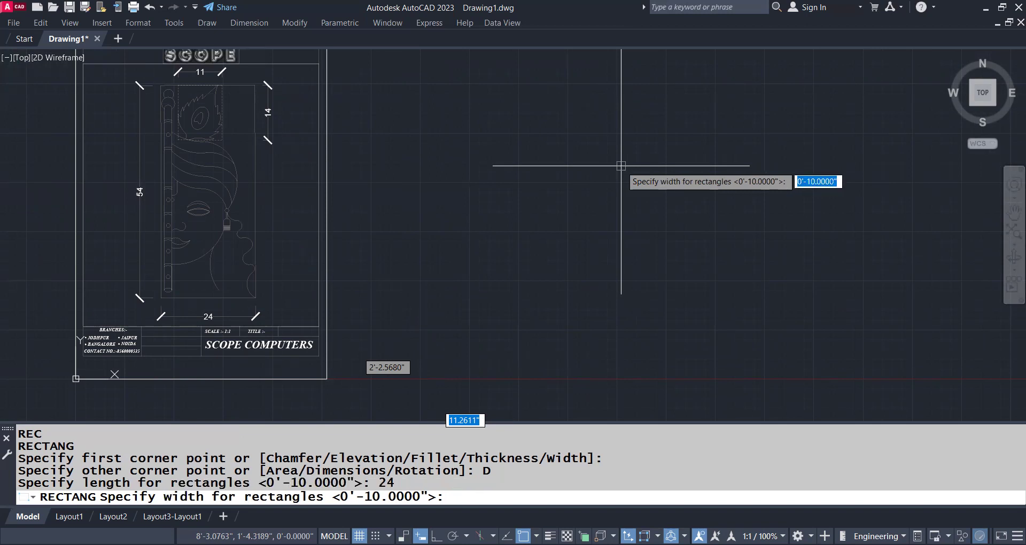
type("54")
key("Return")
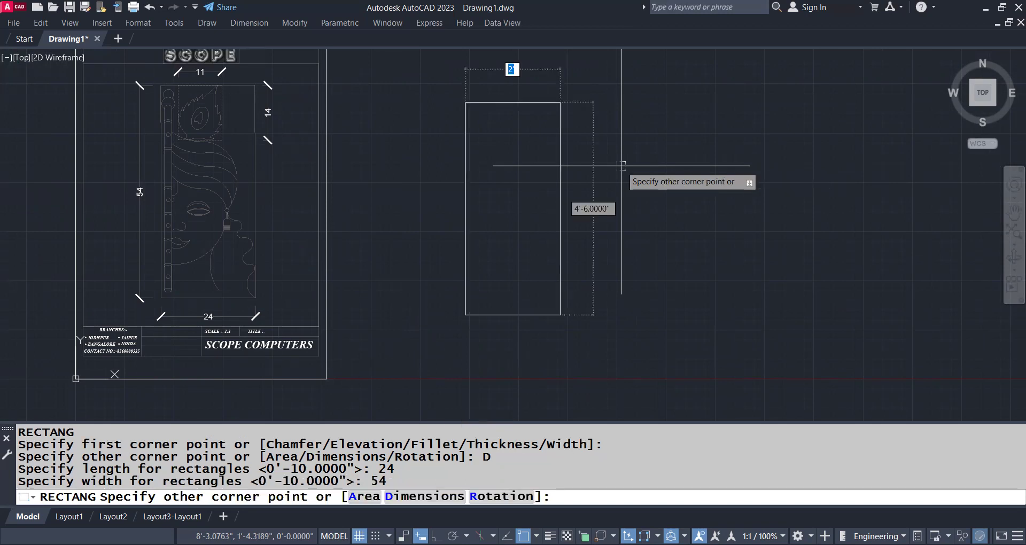
left_click(621, 166)
- Pan to the underlay's 54 dimension and try a linear dimension on it, then cancel
scroll(163, 272, "up", 3)
scroll(169, 273, "up", 2)
scroll(168, 274, "down", 2)
middle_click_drag(210, 265, 203, 295)
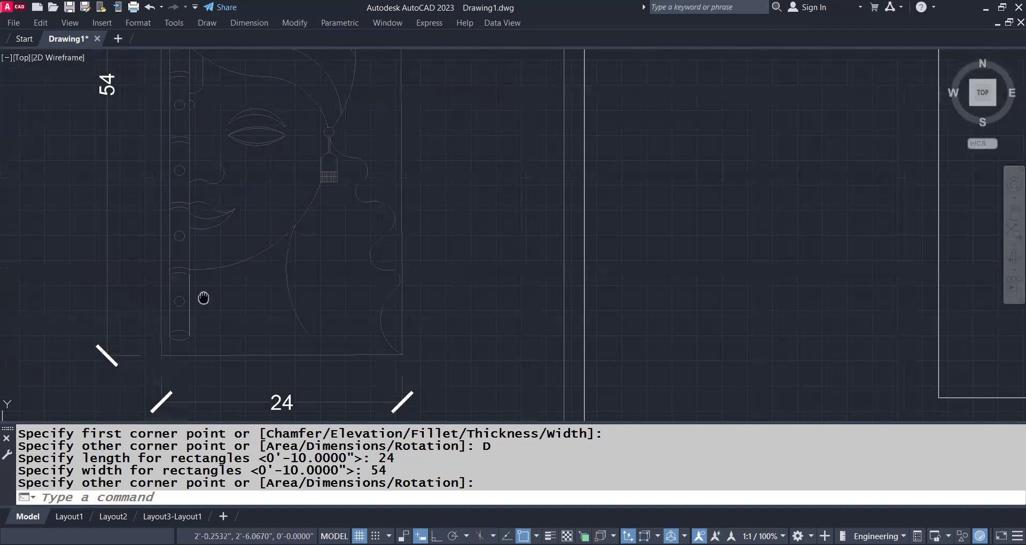
mouse_move(174, 230)
middle_mouse_down()
mouse_move(175, 252)
mouse_move(54, 298)
middle_mouse_up()
scroll(179, 235, "down", 2)
scroll(67, 304, "up", 2)
scroll(160, 278, "up", 2)
scroll(195, 268, "up", 2)
scroll(195, 267, "up", 2)
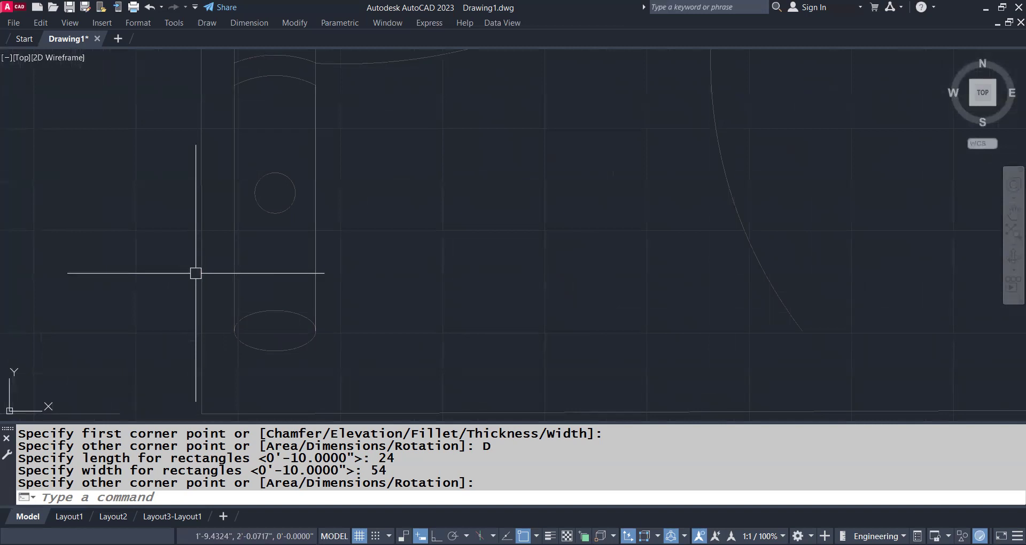
type("DLI")
key("Return")
left_click(234, 283)
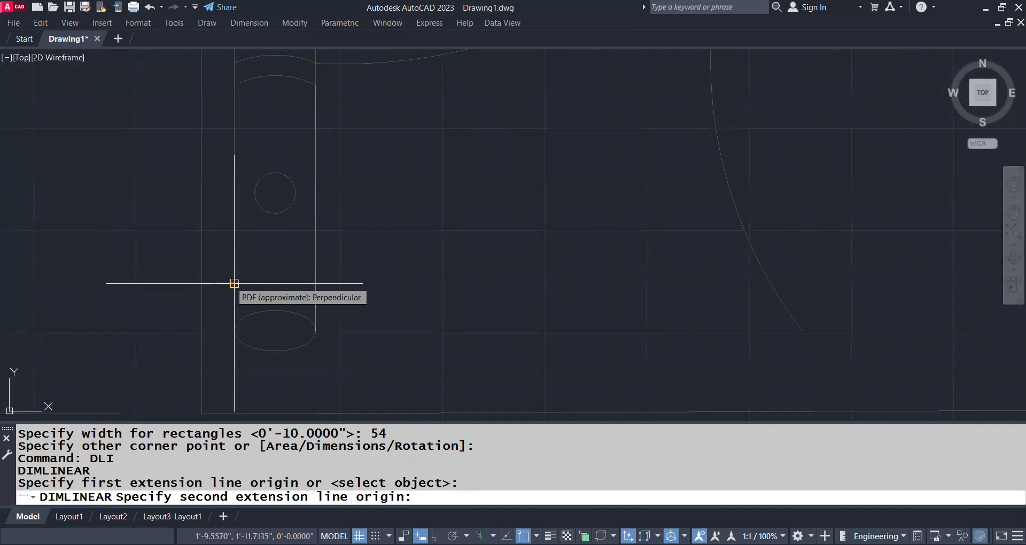
key("Escape")
- Bring the 24 dimension into view and begin window-selecting the tall rectangle
scroll(319, 268, "down", 2)
scroll(323, 317, "down", 2)
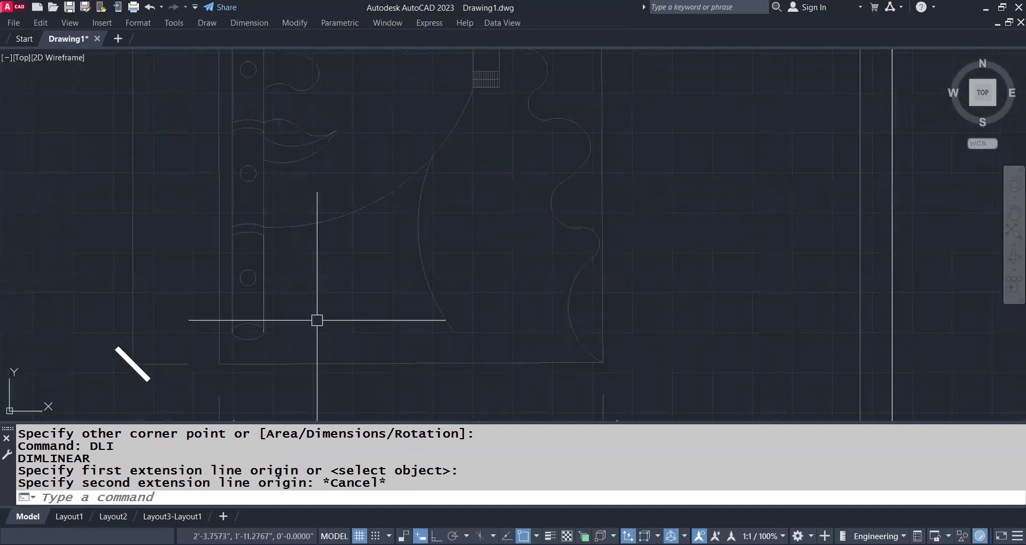
scroll(442, 304, "down", 3)
middle_click_drag(442, 305, 218, 277)
scroll(380, 165, "down", 2)
scroll(463, 178, "down", 1)
left_click(461, 181)
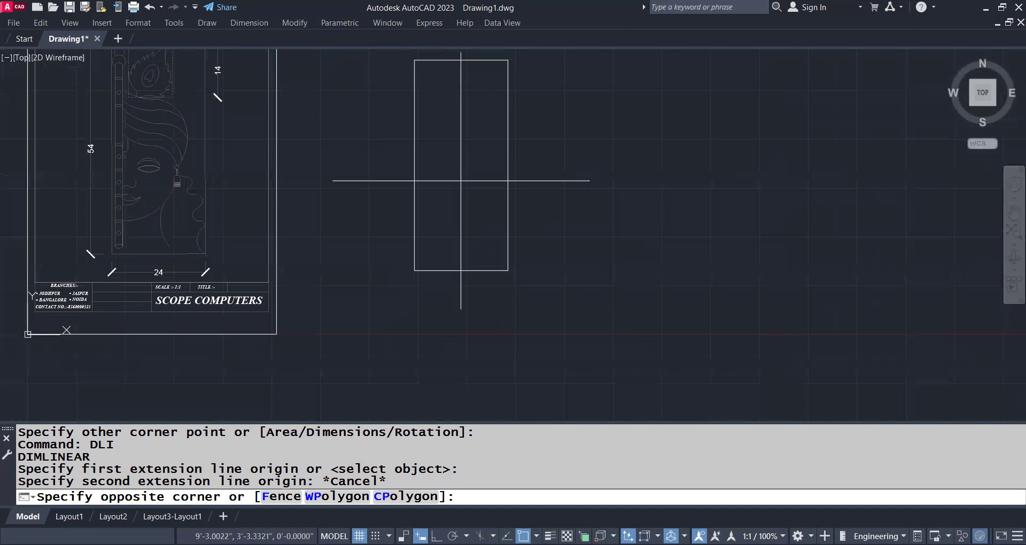
- Explode the tall rectangle into separate edge lines
left_click(376, 289)
type("x")
key("Return")
left_click(414, 167)
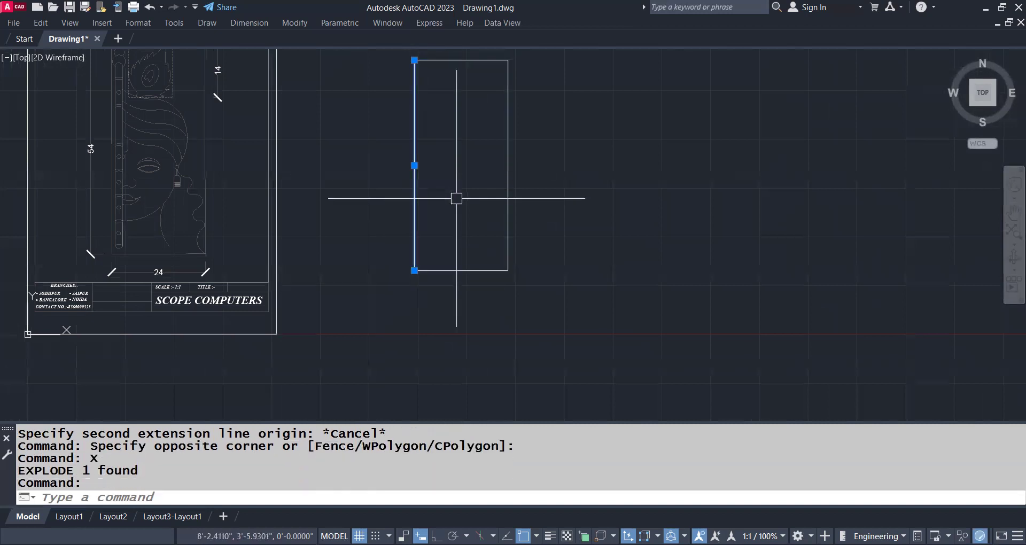
- Set up a 0.75 offset of the left edge, undoing the mistyped attempt and restarting
type("o")
key("Return")
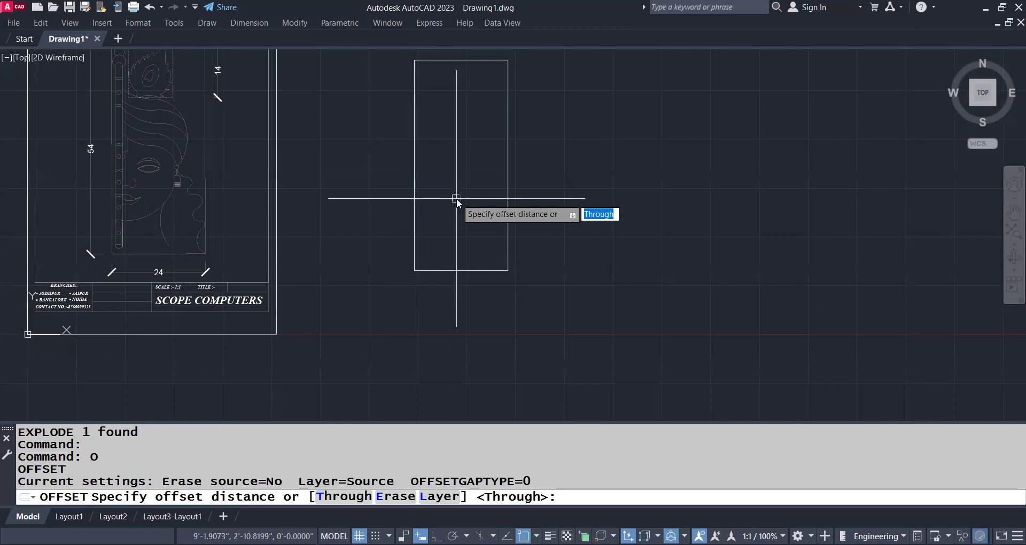
type(",75")
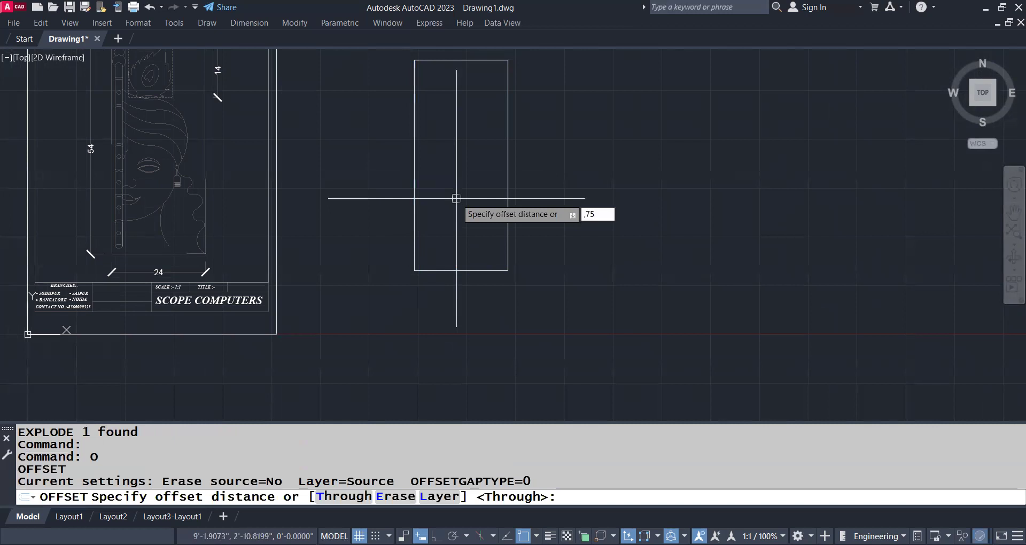
key("Return")
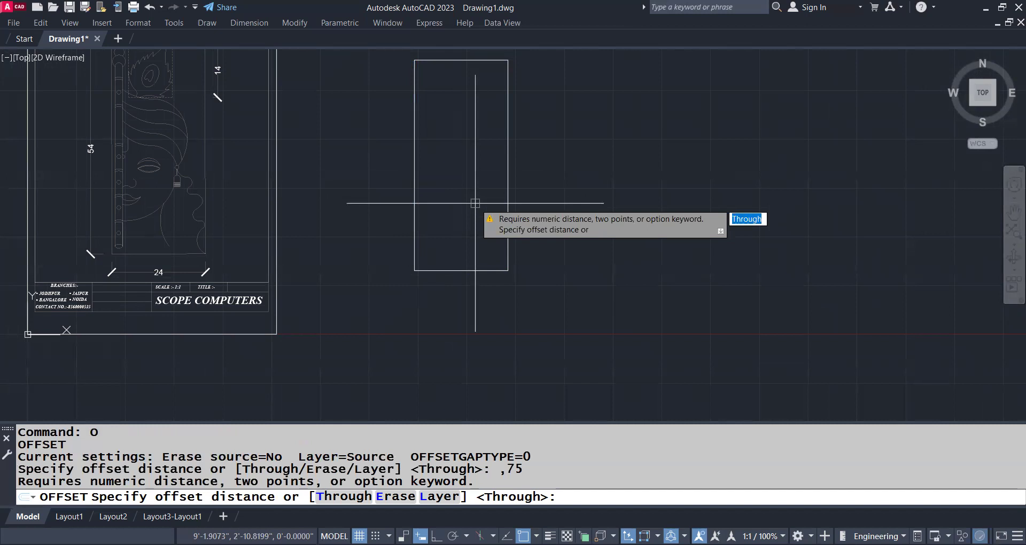
left_click(401, 197)
type(".75")
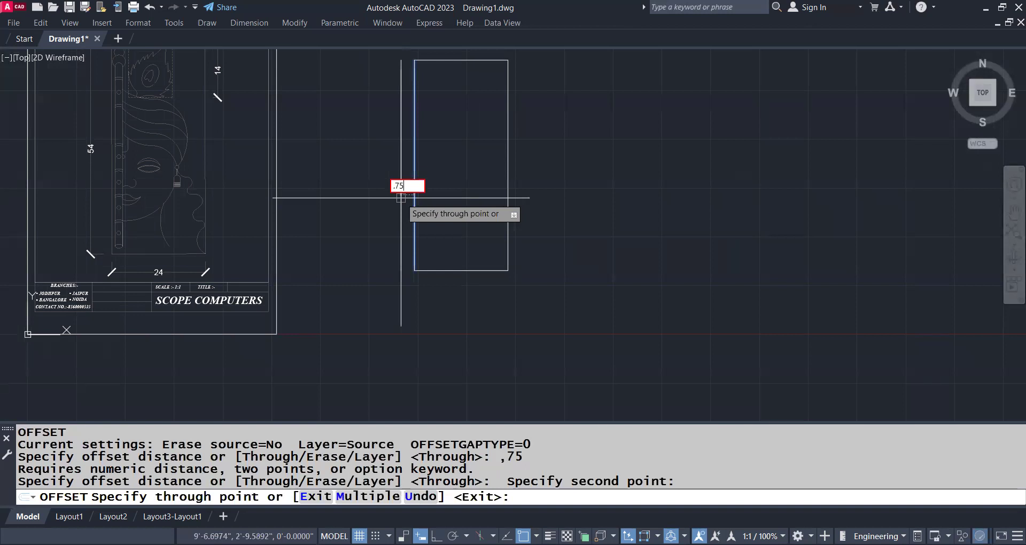
key("Return")
key("ctrl+z")
key("Return")
scroll(493, 218, "up", 2)
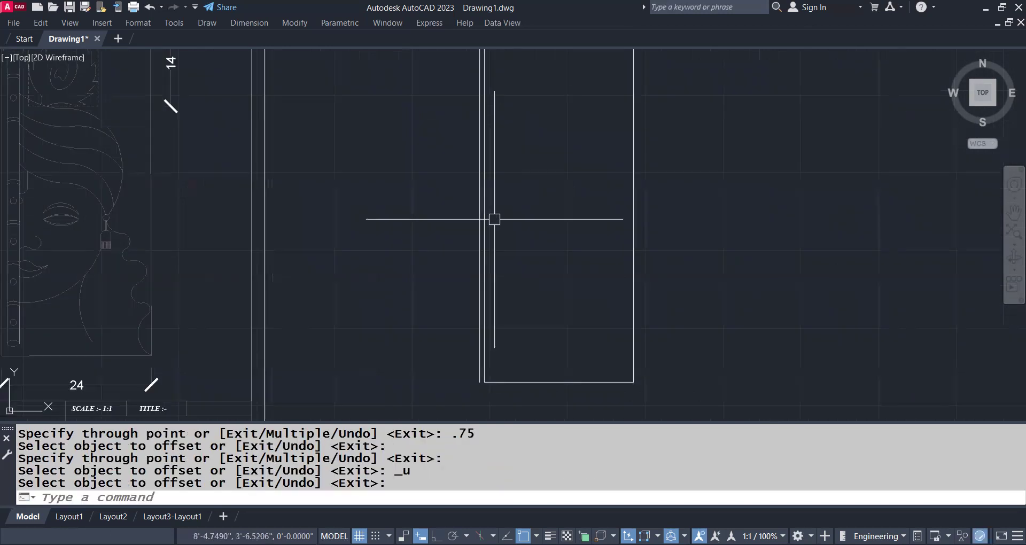
key("Return")
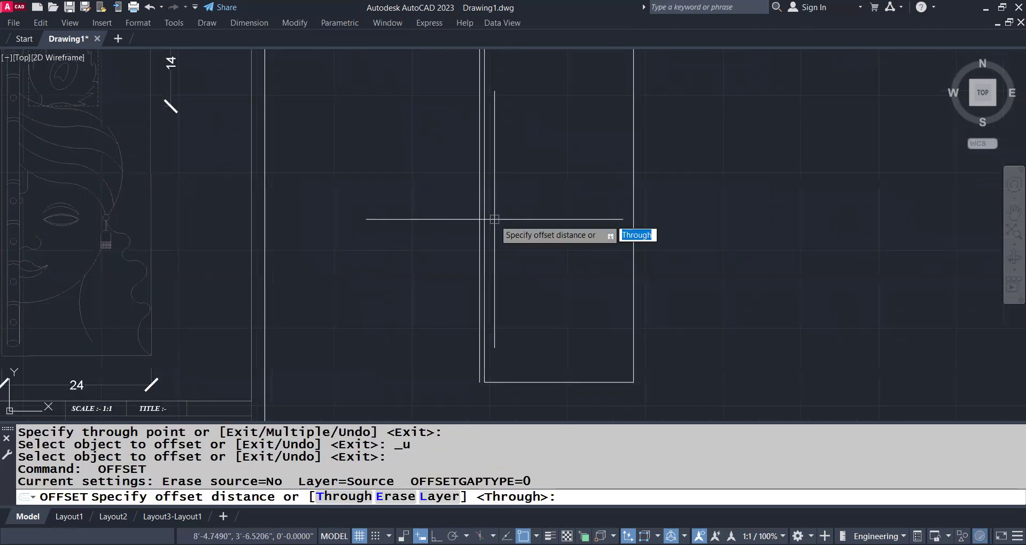
type(".75")
key("Return")
- Offset the left edge 0.75 inward and delete the unneeded line
left_click(484, 219)
left_click(501, 267)
key("Return")
scroll(501, 267, "up", 2)
key("Delete")
- Frame the underlay's 24 dimension area and try a linear measurement on it, then cancel
scroll(595, 257, "down", 2)
scroll(513, 194, "down", 3)
scroll(376, 238, "up", 4)
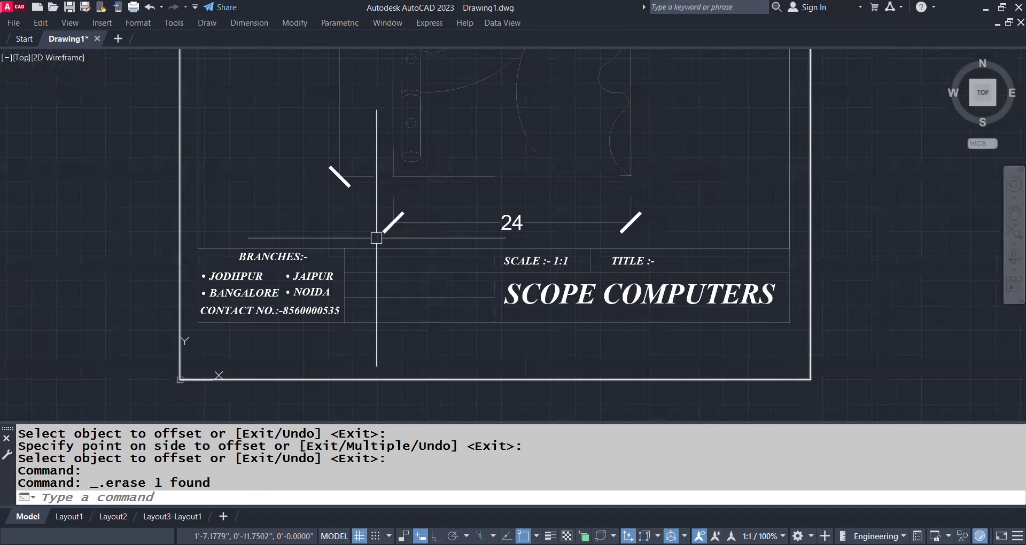
scroll(376, 238, "up", 4)
mouse_move(440, 194)
middle_mouse_down()
mouse_move(426, 252)
mouse_move(225, 252)
middle_mouse_up()
scroll(360, 223, "down", 2)
scroll(360, 222, "down", 3)
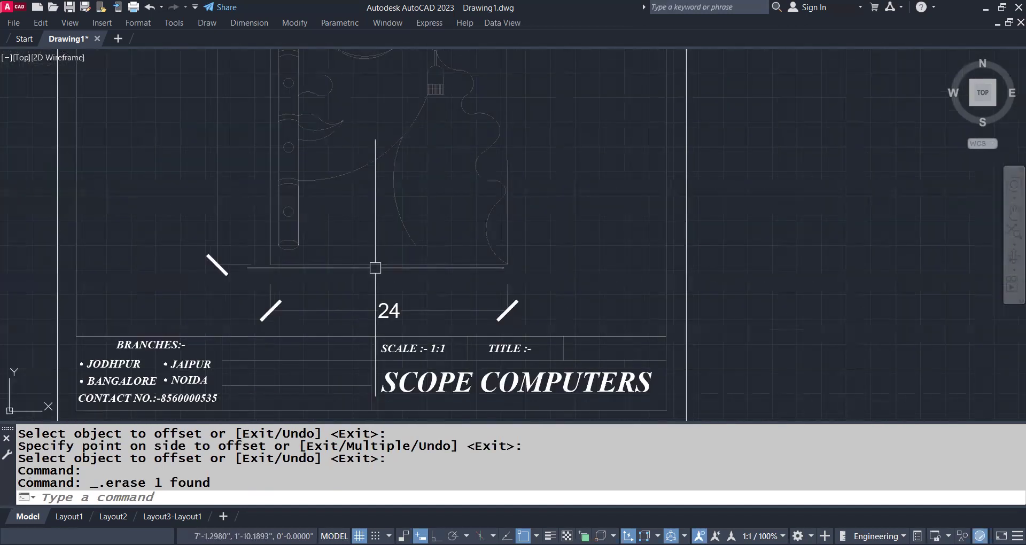
scroll(308, 253, "up", 4)
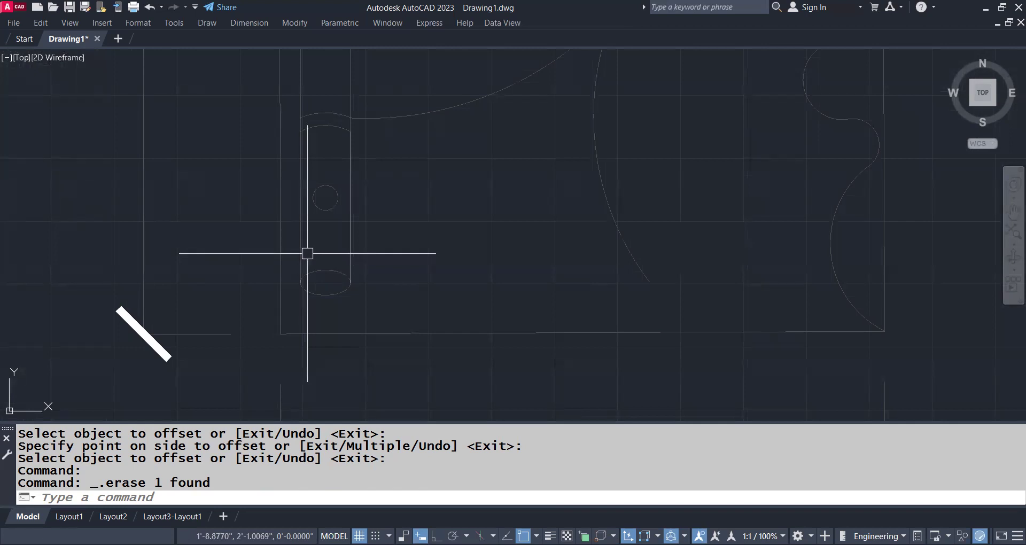
type("dli")
key("Return")
left_click(307, 254)
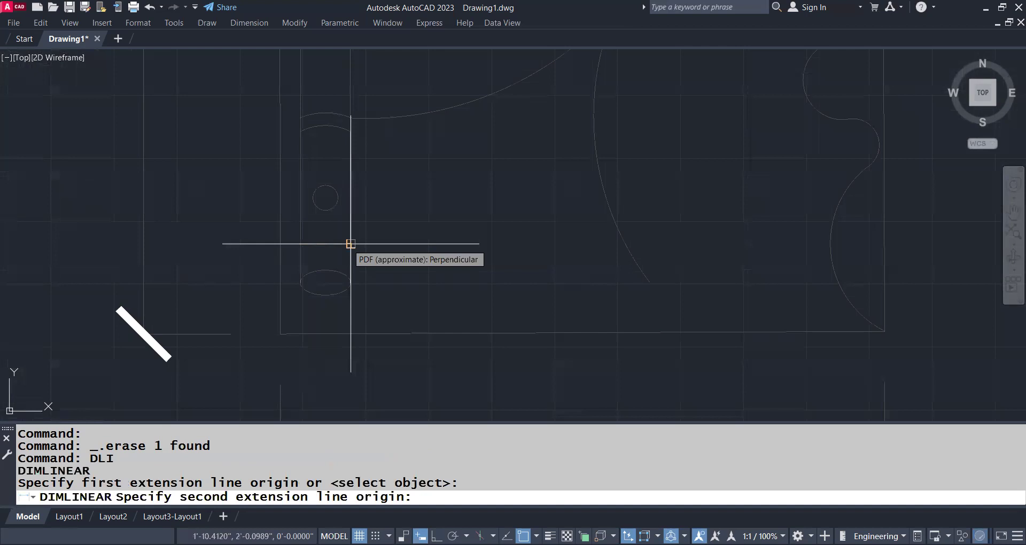
key("Escape")
scroll(350, 244, "down", 4)
scroll(554, 222, "up", 1)
- Draw a short cross line closing the bottom of the tube between its two edge lines
scroll(477, 273, "up", 1)
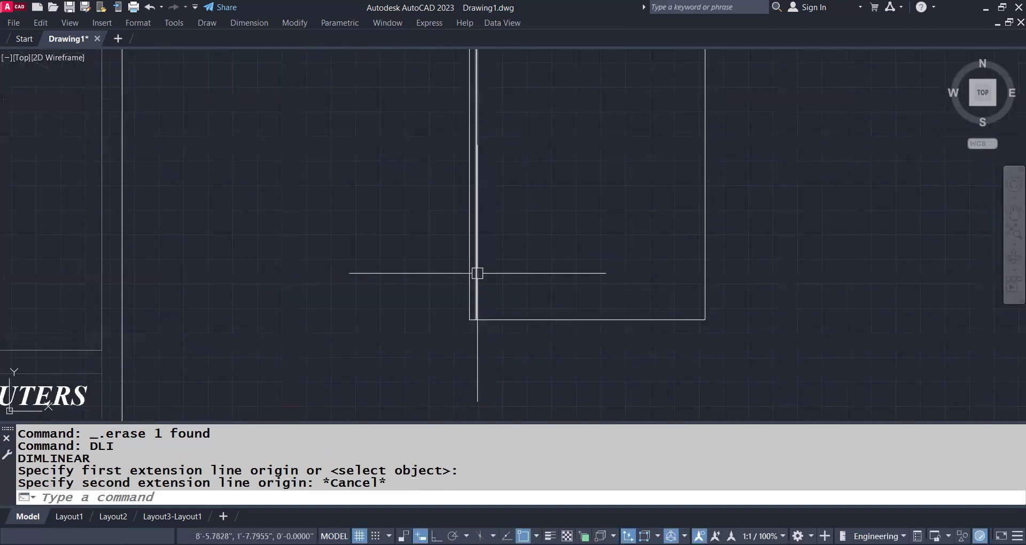
left_click(478, 273)
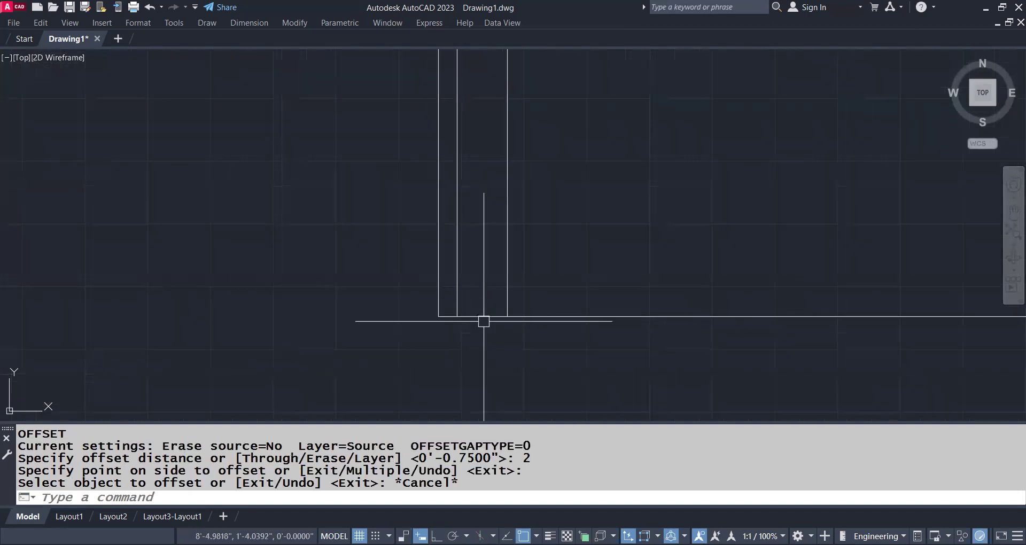
type("l")
key("Return")
left_click(456, 250)
left_click(507, 249)
key("Escape")
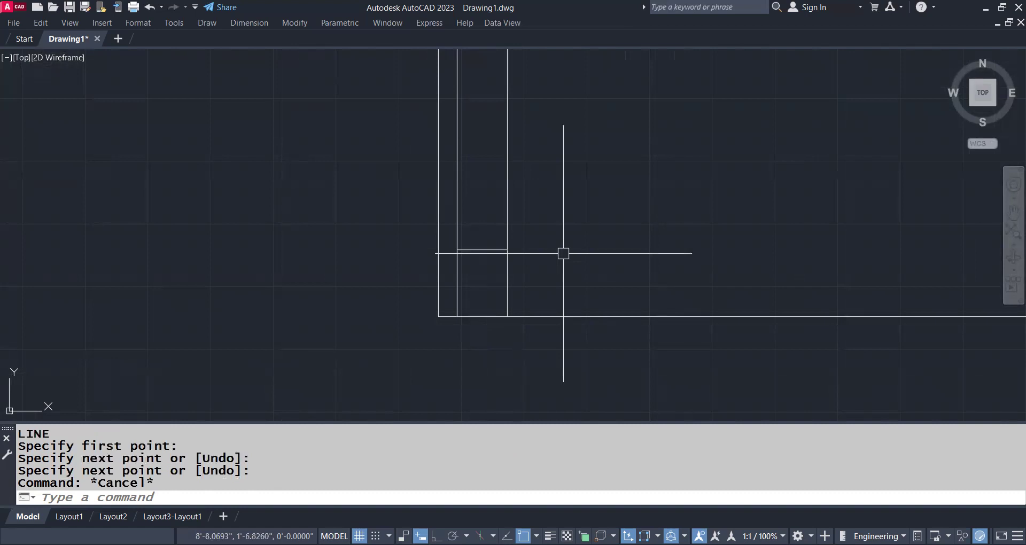
- Pan along the underlay's flute detail to the tube's bottom end and enter EL
scroll(563, 253, "down", 3)
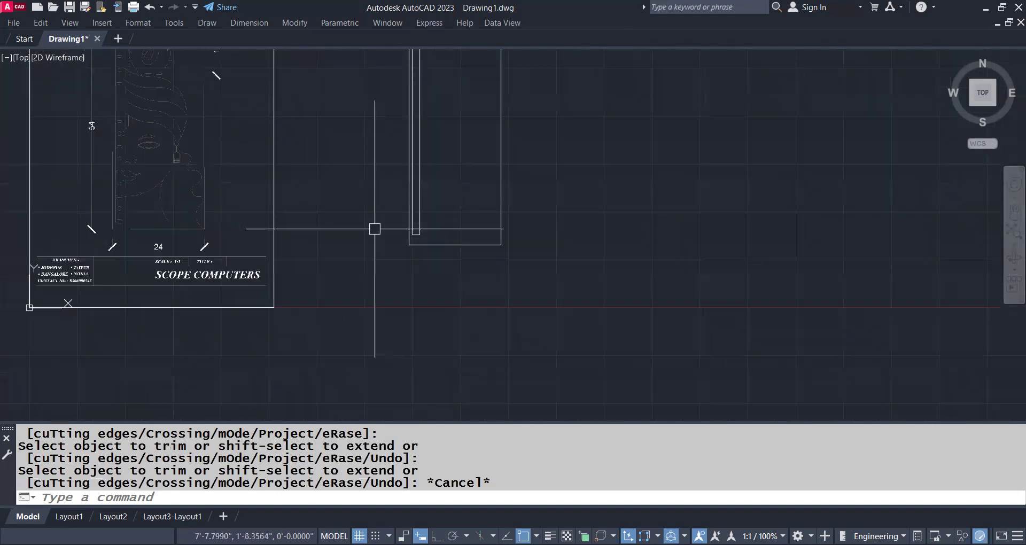
middle_click_drag(373, 225, 460, 247)
scroll(220, 240, "up", 3)
scroll(279, 251, "up", 3)
scroll(279, 251, "down", 2)
middle_click_drag(280, 252, 334, 252)
scroll(623, 236, "up", 3)
mouse_move(375, 220)
middle_mouse_down()
mouse_move(812, 266)
mouse_move(671, 254)
middle_mouse_up()
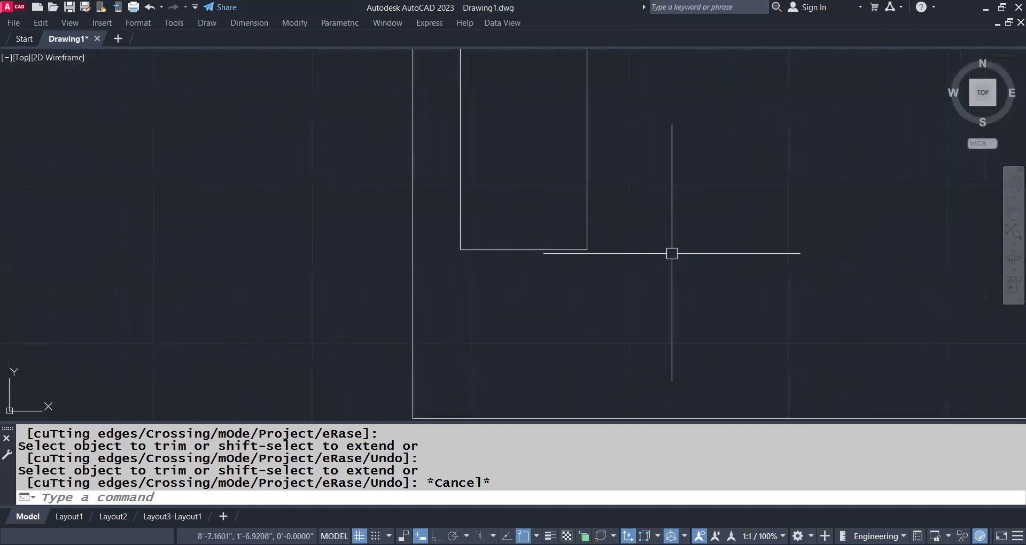
type("EL")
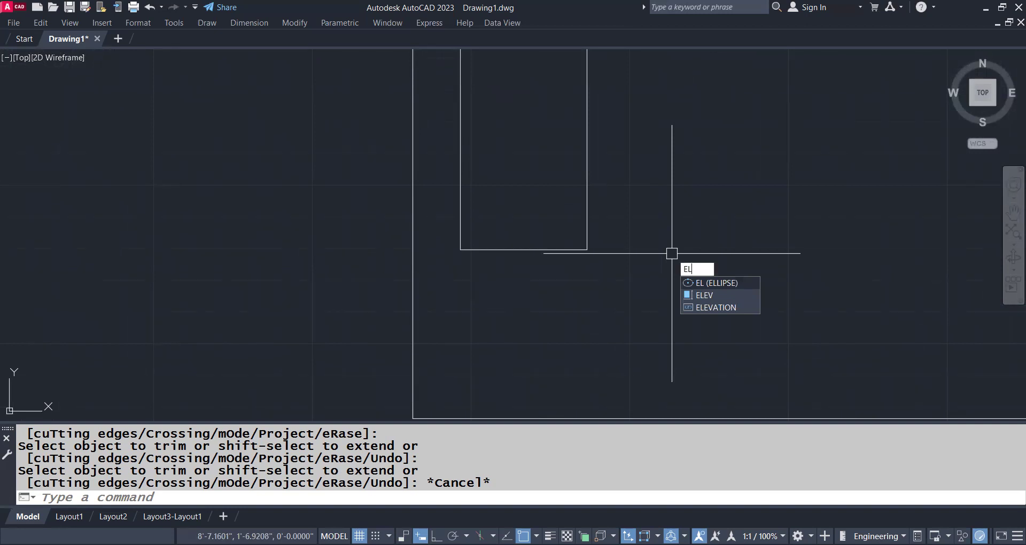
- Cap the tube bottom with a corner-to-corner ellipse of 0.5 other-axis distance, deleting the straight line
key("Return")
left_click(461, 249)
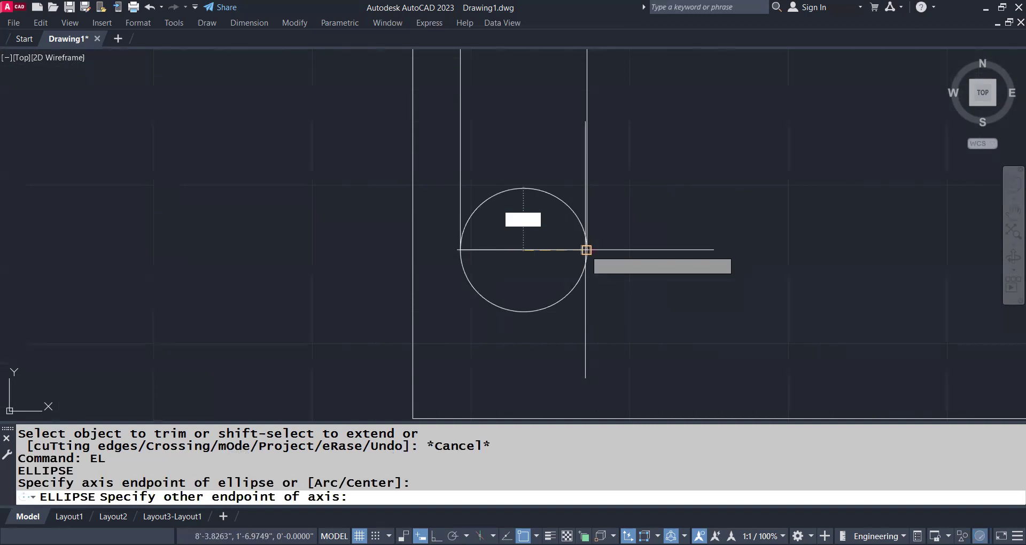
left_click(587, 250)
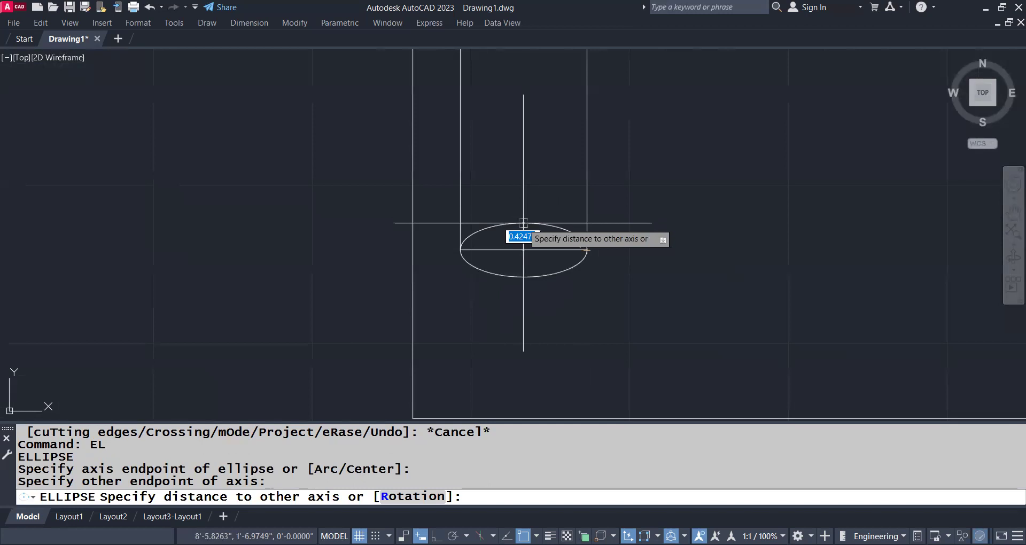
type(".5")
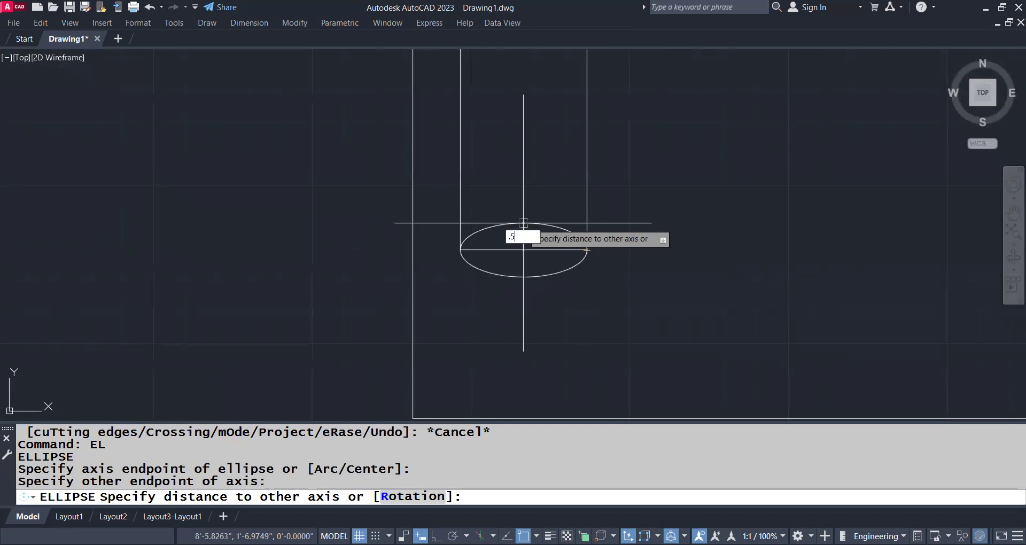
key("Return")
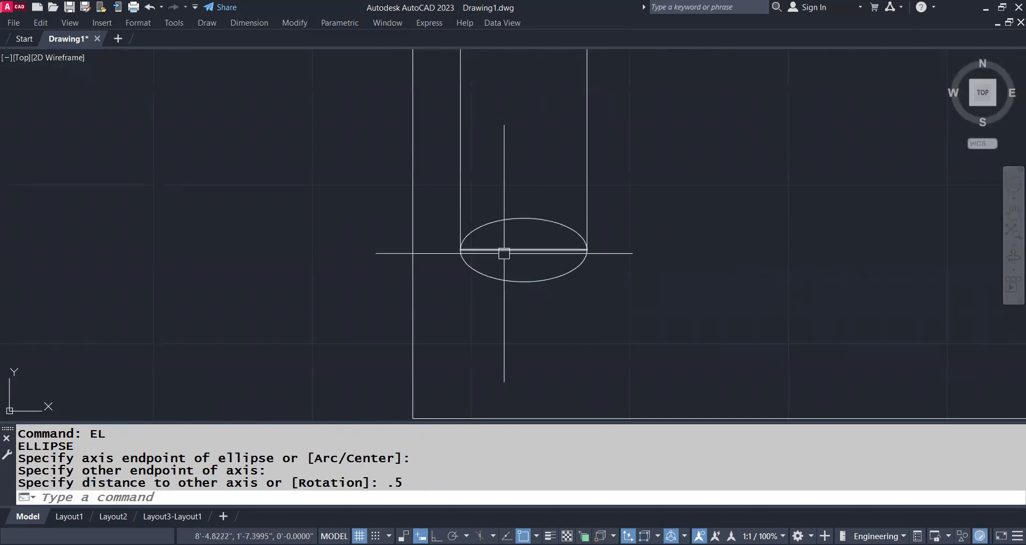
left_click(502, 249)
key("Delete")
- Start and cancel a linear measurement on the underlay, then frame the tube's elliptical end
scroll(759, 257, "down", 3)
scroll(751, 230, "down", 4)
scroll(571, 199, "down", 2)
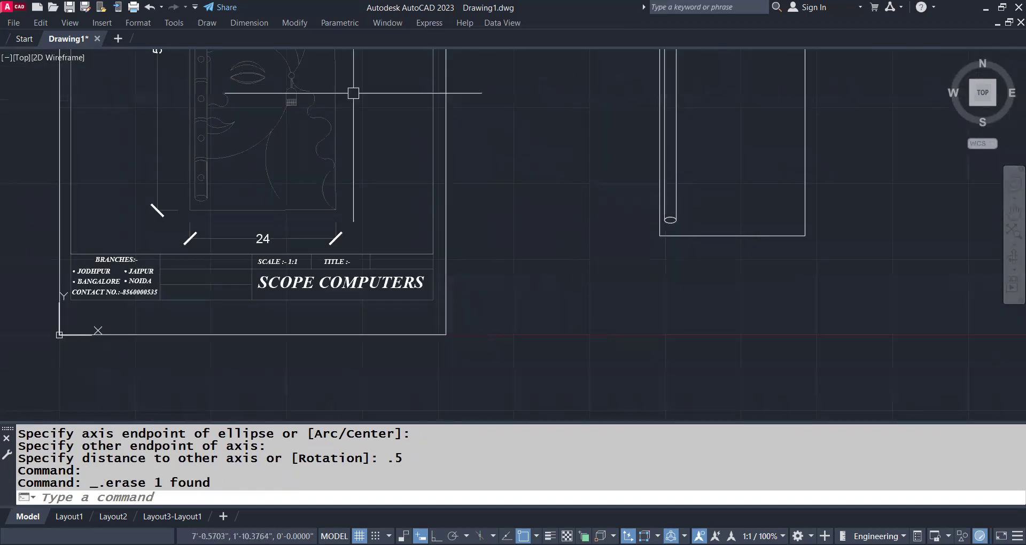
scroll(207, 160, "up", 2)
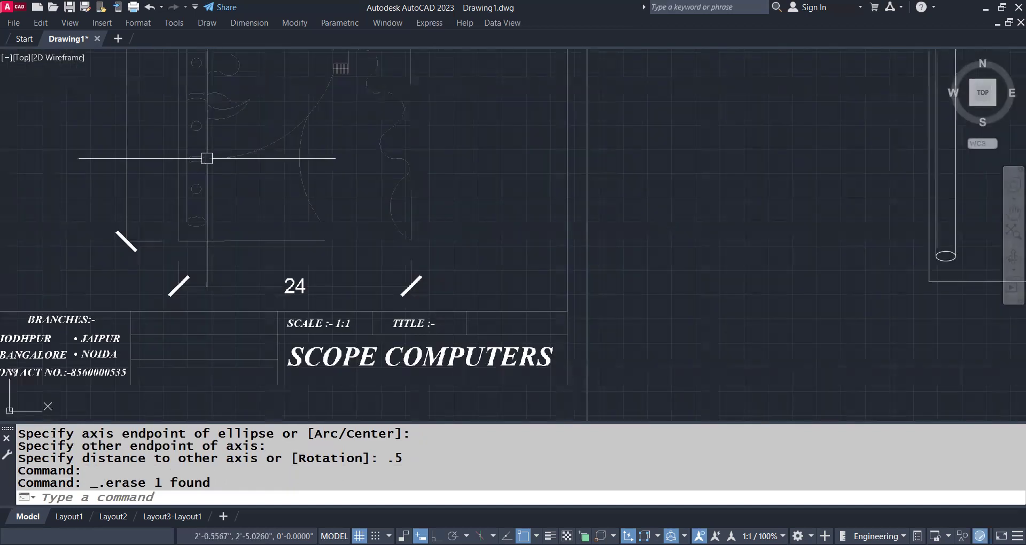
scroll(182, 163, "up", 2)
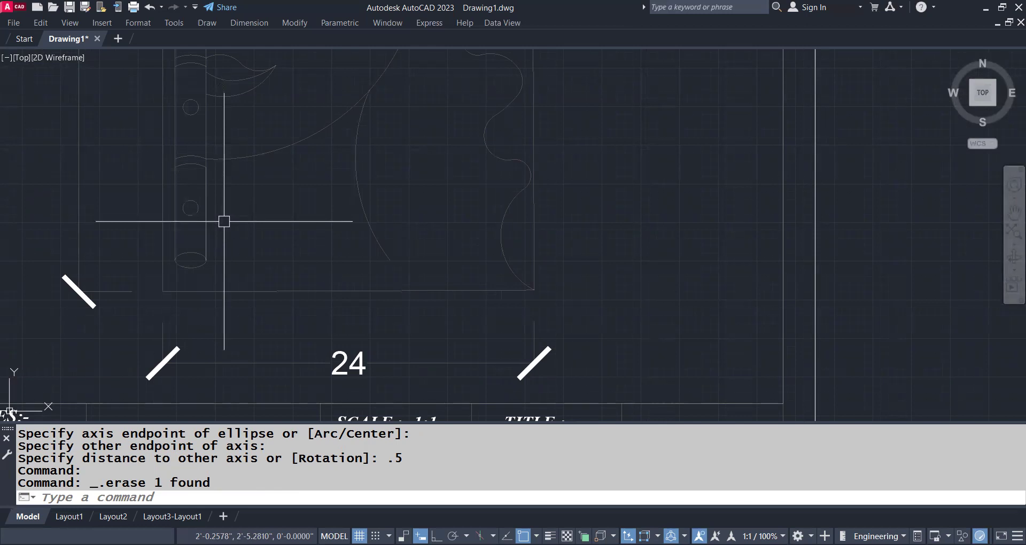
type("DLI")
key("Return")
key("Escape")
scroll(396, 156, "down", 2)
middle_click_drag(396, 155, 435, 241)
scroll(476, 257, "up", 5)
- Copy the bottom ellipse 6 units straight along the column with Ortho on
scroll(477, 257, "up", 4)
left_click(522, 275)
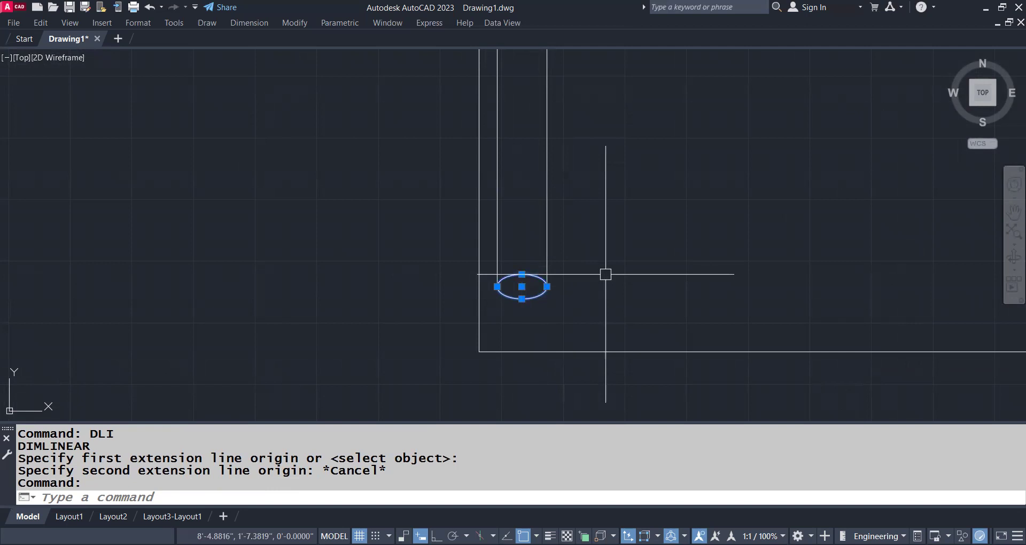
type("co")
key("Return")
left_click(547, 286)
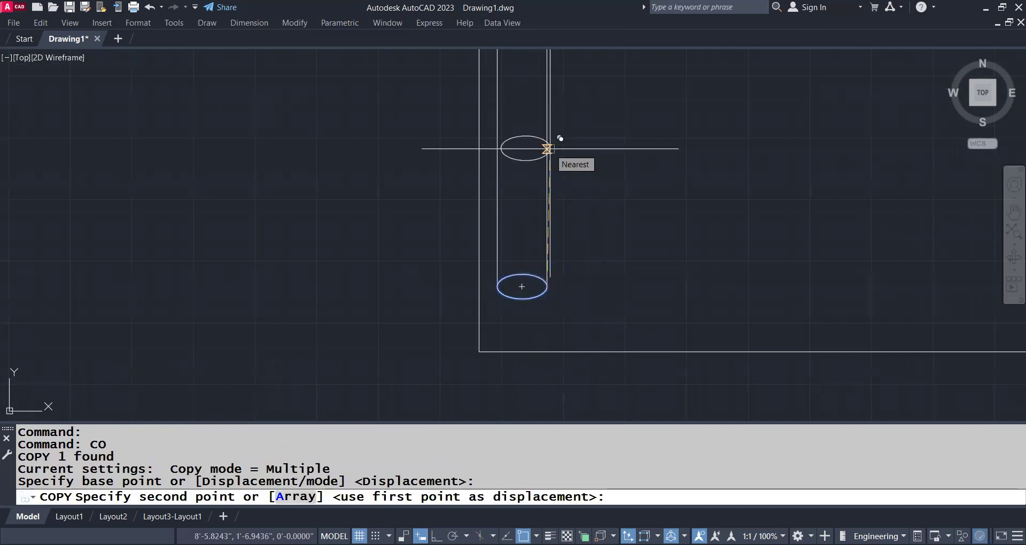
key("F8")
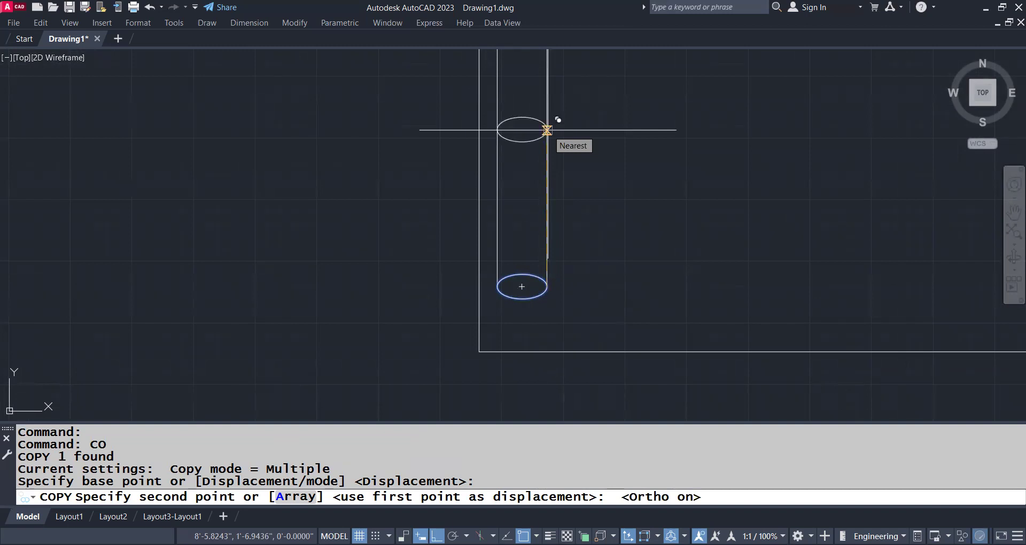
type("6")
key("Return")
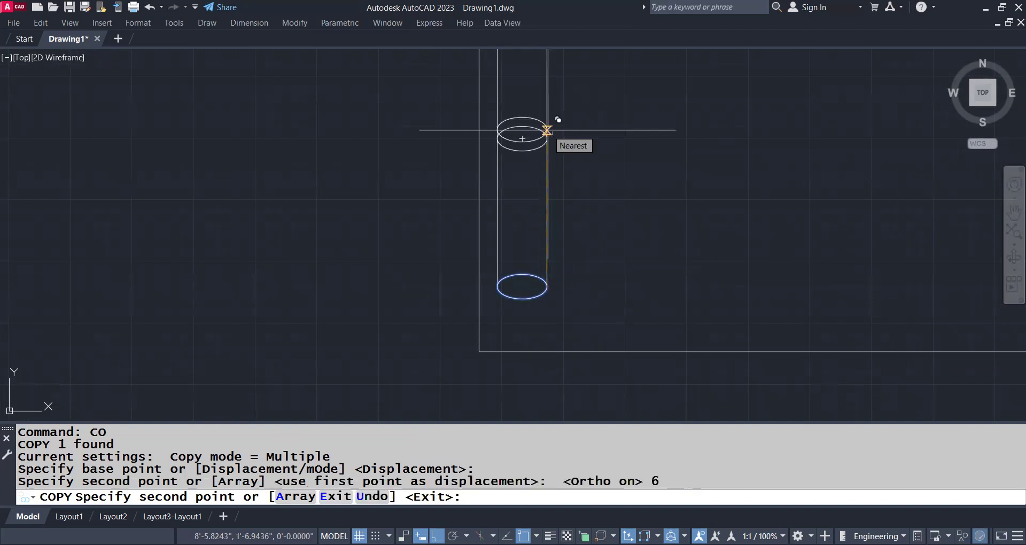
key("Escape")
- Draw a temporary line across the copied ellipse between its side quadrants
scroll(529, 150, "up", 4)
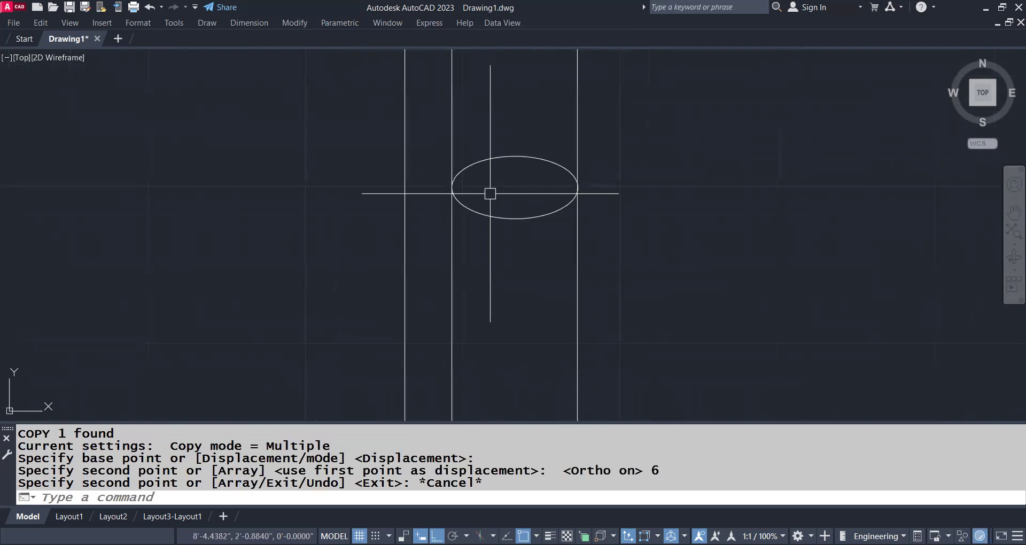
type("L")
key("Return")
left_click(452, 188)
left_click(577, 185)
key("Return")
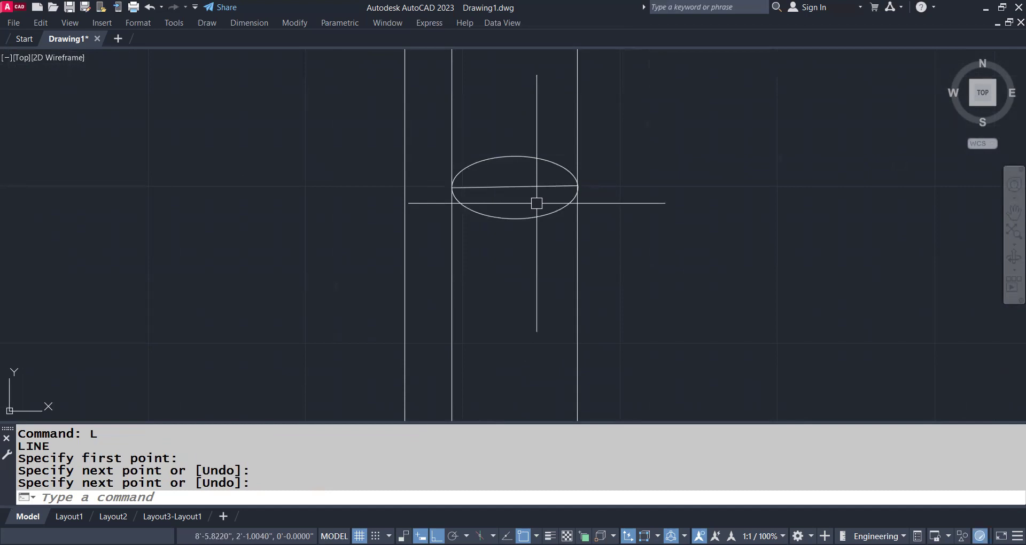
- Trim away the lower half of the ellipse, leaving only its upper arc
scroll(536, 203, "down", 3)
scroll(321, 174, "down", 3)
mouse_move(321, 174)
middle_mouse_down()
mouse_move(538, 179)
mouse_move(645, 213)
middle_mouse_up()
scroll(270, 167, "up", 2)
scroll(271, 167, "up", 2)
middle_click_drag(401, 209, 183, 211)
scroll(375, 216, "up", 1)
scroll(661, 229, "up", 2)
scroll(657, 230, "up", 3)
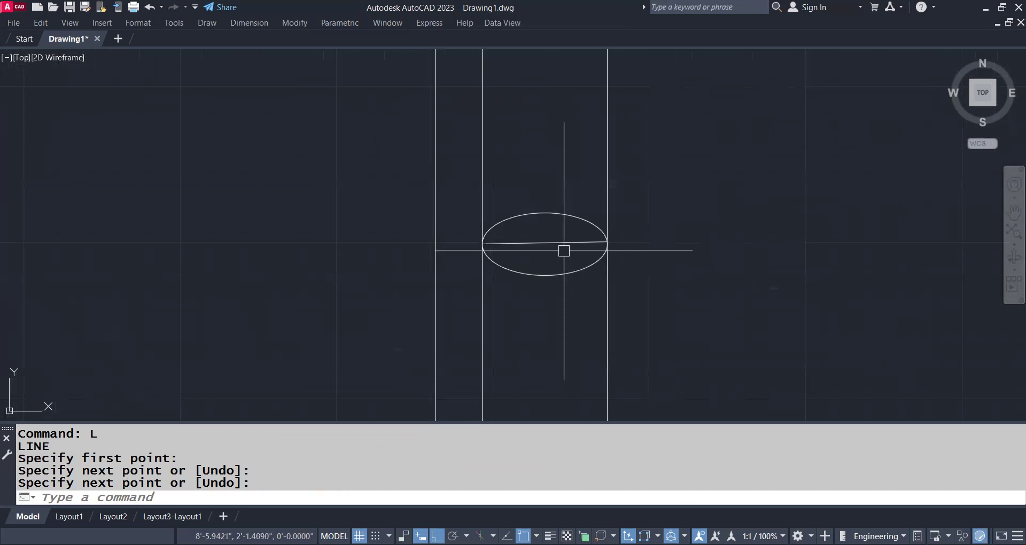
left_click(564, 251)
key("Escape")
- Erase the temporary cross line and select the remaining upper arc for offsetting
left_click(547, 244)
key("Delete")
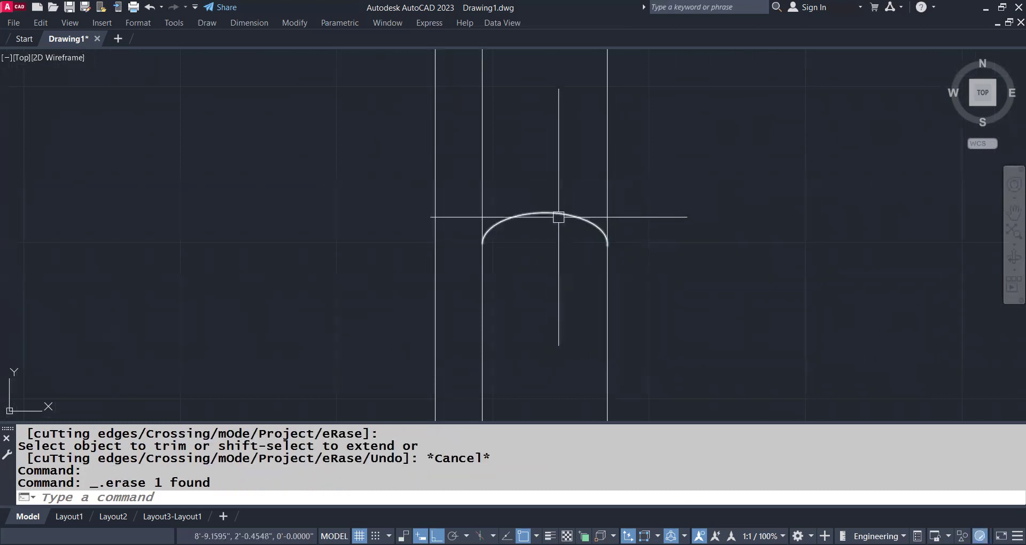
left_click(558, 217)
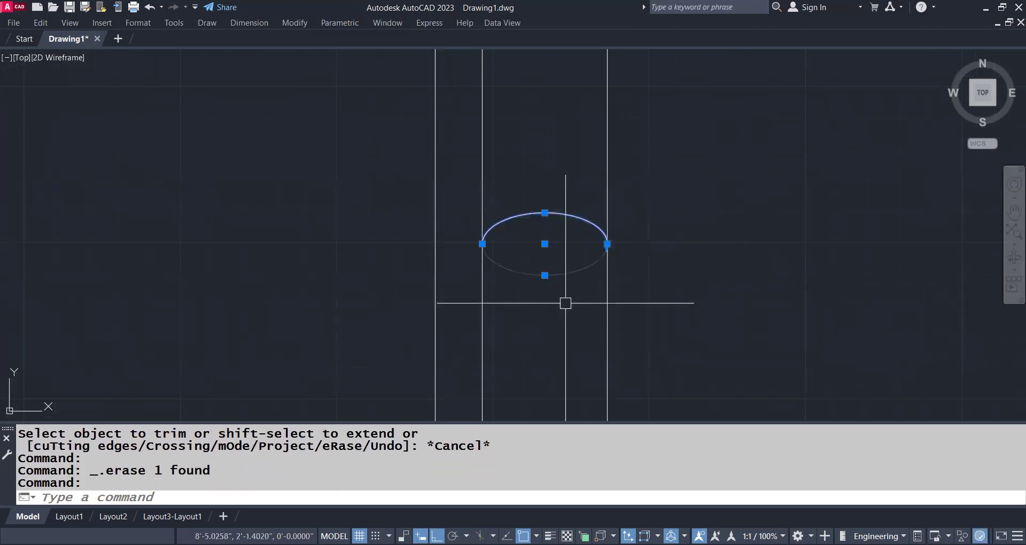
type("o")
key("Return")
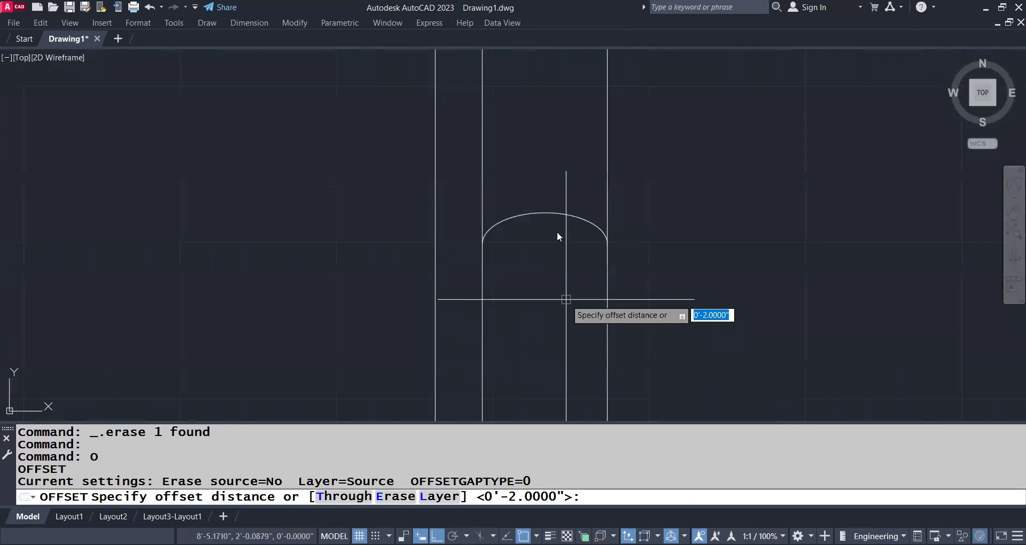
- Offset the upper elliptical arc 0.5 toward the inside
type(".5")
key("Return")
left_click(566, 300)
key("Escape")
scroll(519, 299, "up", 4)
key("Escape")
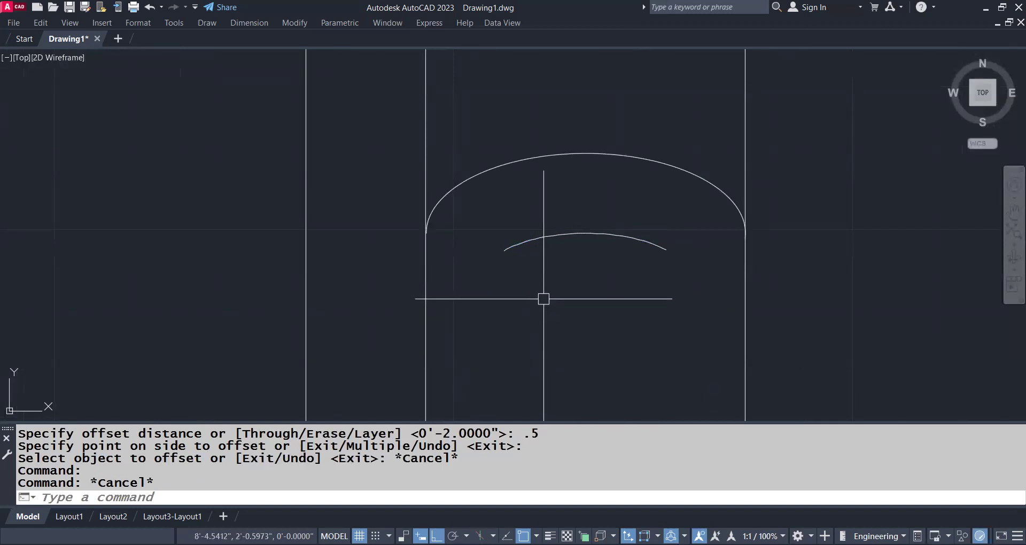
- Abandon the extend attempt and delete the inner offset arc
type("ex")
key("Return")
key("Escape")
left_click(596, 233)
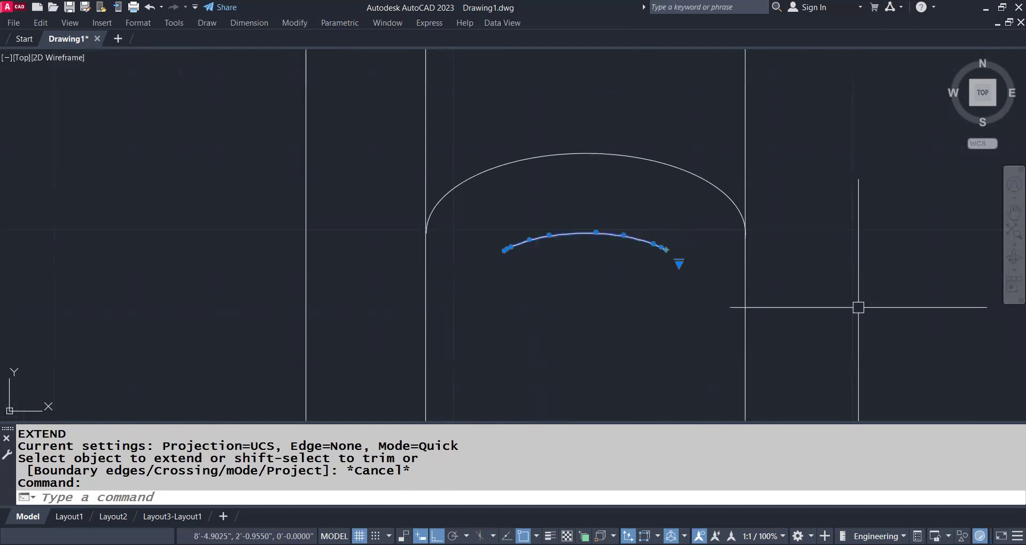
key("Delete")
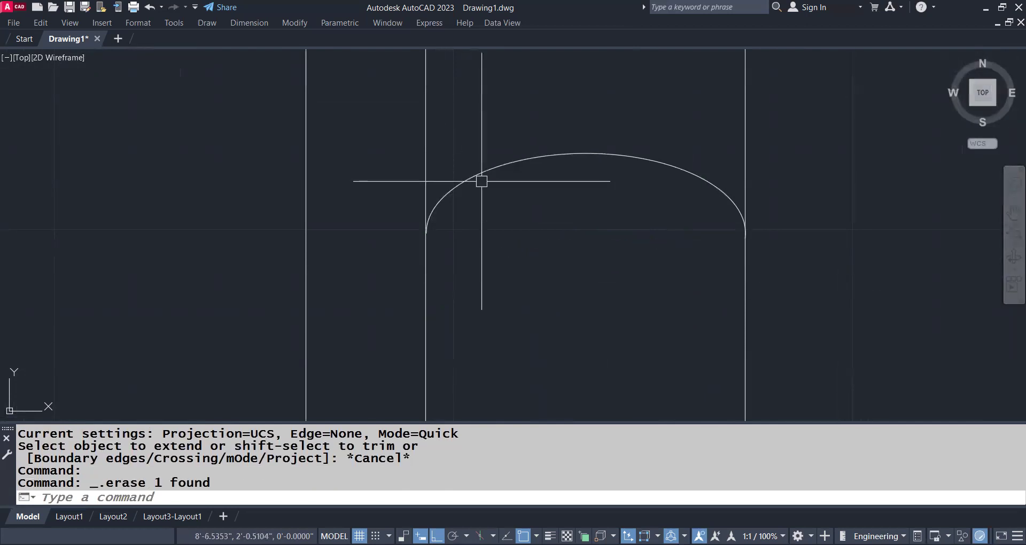
- Draw a 3-point circular arc over the cap and delete the old elliptical cap
type("A")
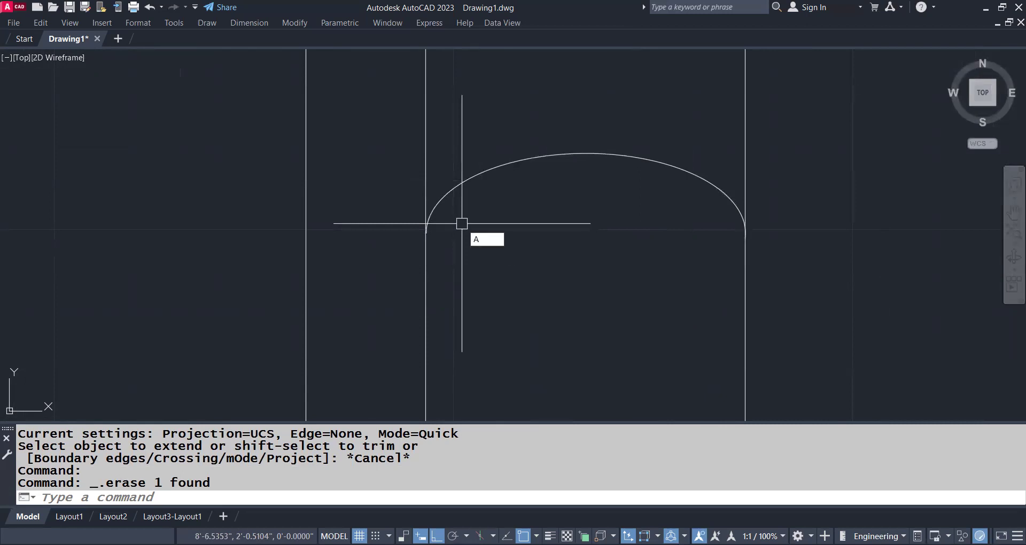
key("Return")
left_click(426, 233)
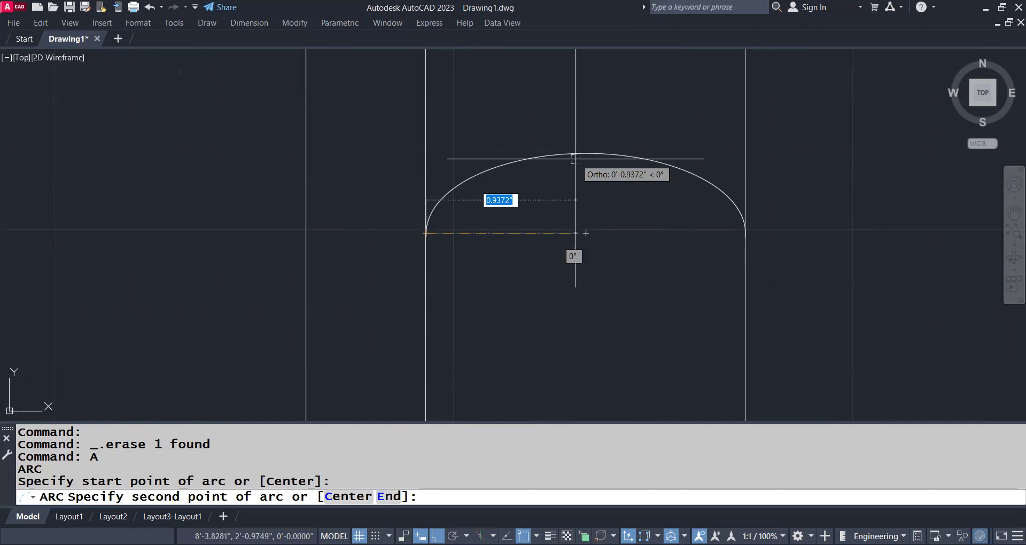
key("F8")
left_click(586, 154)
left_click(714, 174)
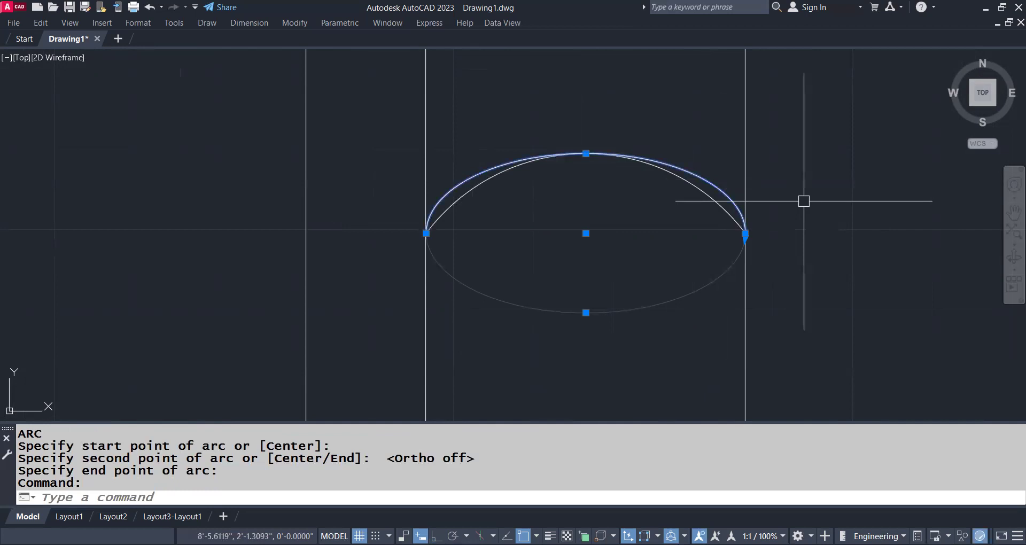
key("Delete")
left_click(615, 155)
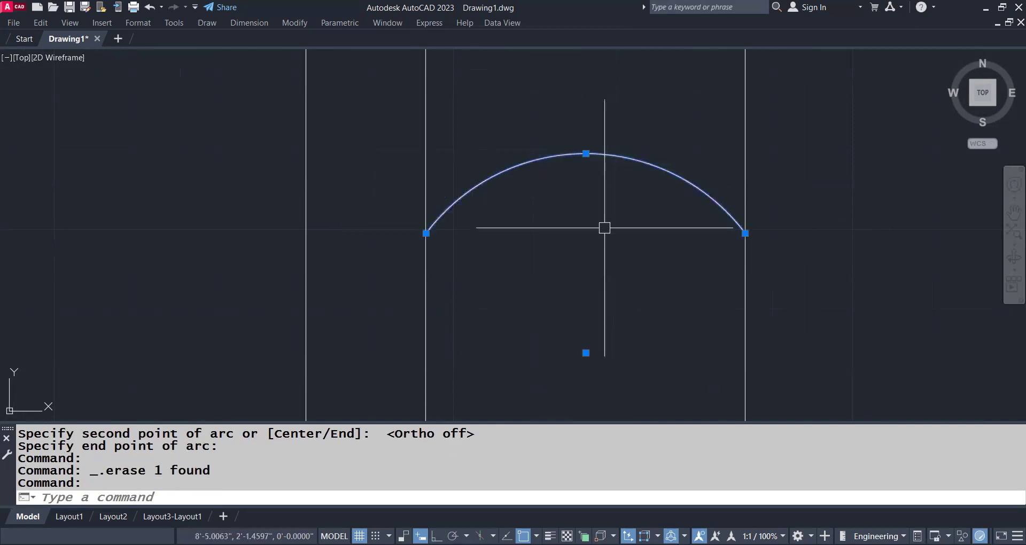
- Offset the new circular arc 0.5 below the original
type("o")
key("Return")
key("Return")
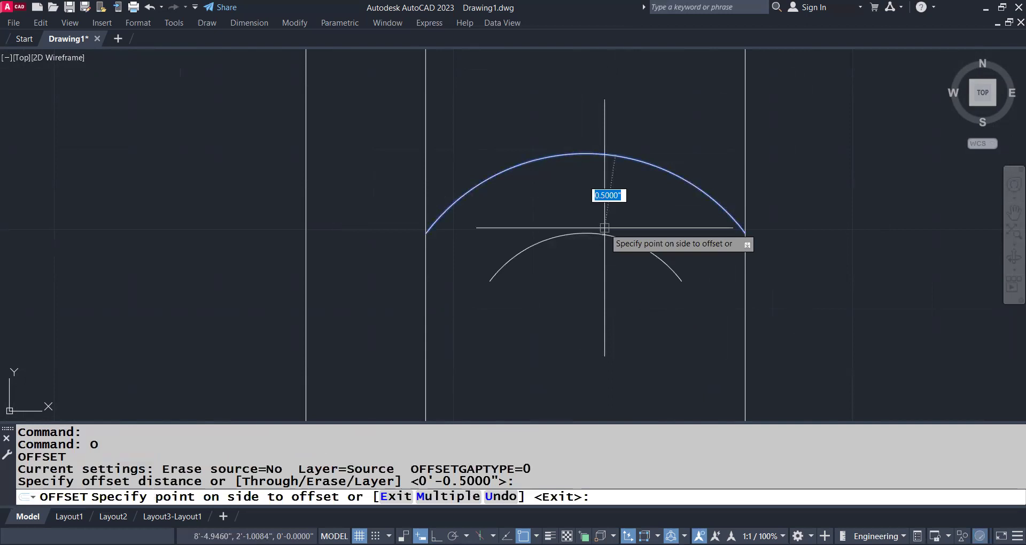
left_click(604, 228)
key("Escape")
left_click(666, 267)
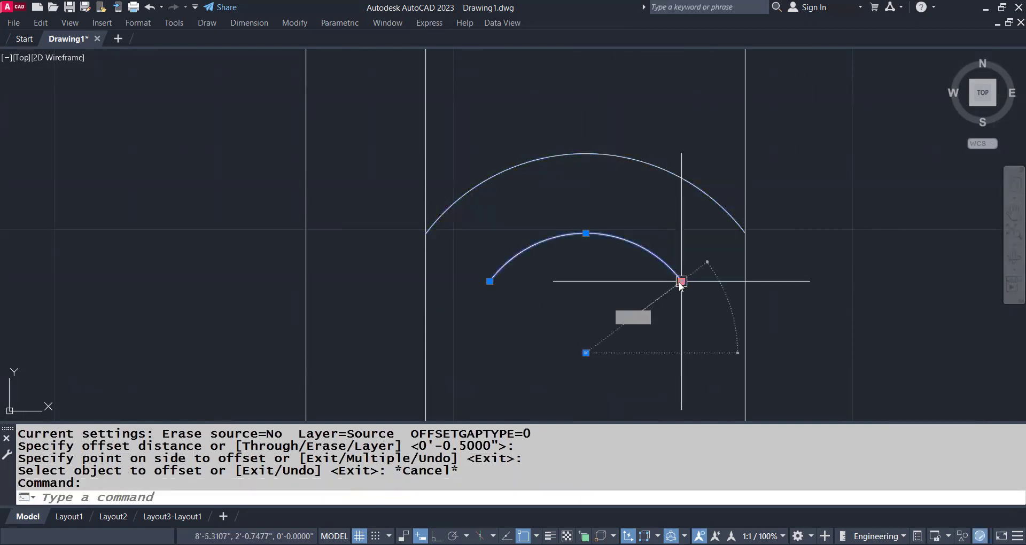
- Grip-stretch the inner arc's ends onto the column edges
left_click(681, 281)
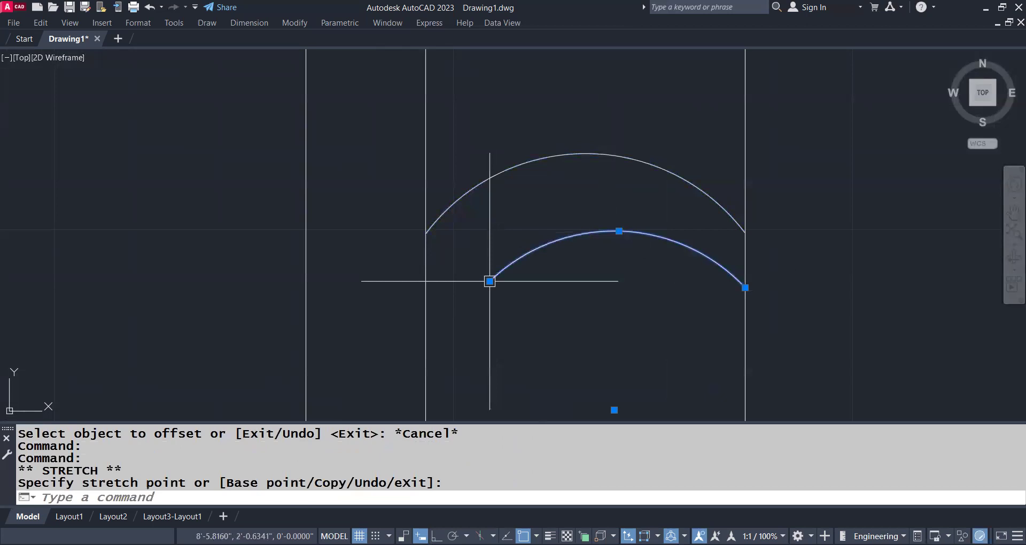
left_click(425, 281)
left_click(585, 224)
scroll(585, 208, "down", 2)
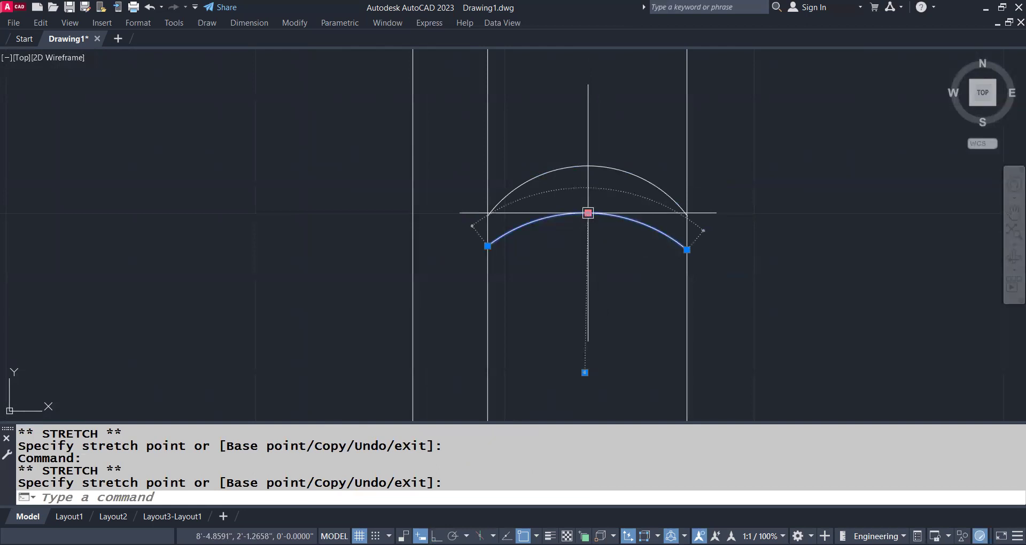
key("Escape")
scroll(587, 213, "up", 3)
scroll(621, 240, "down", 5)
middle_click_drag(621, 119, 519, 192)
scroll(515, 208, "up", 1)
scroll(515, 207, "up", 1)
left_click(530, 144)
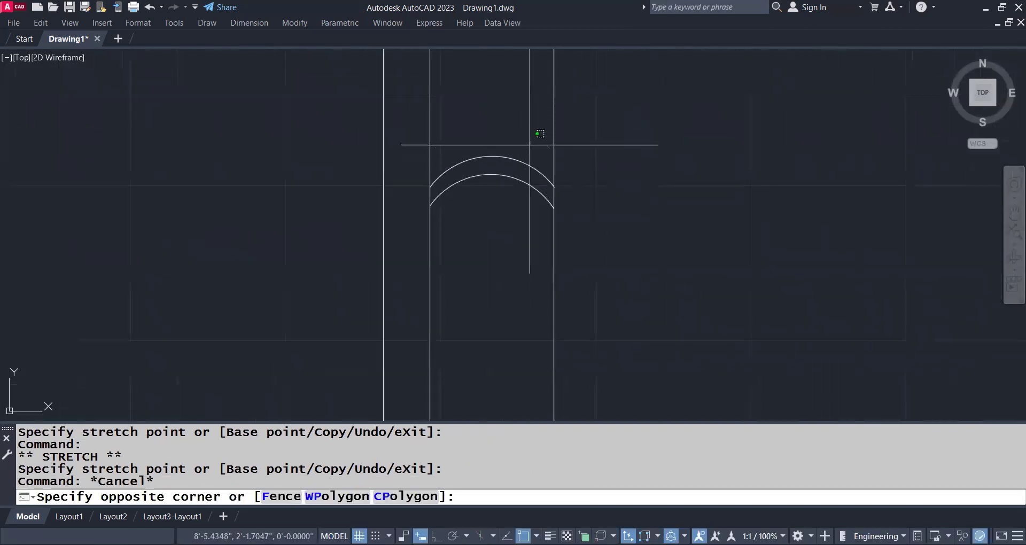
- Select both ring arcs and copy them 6 units straight along the column
left_click(470, 262)
type("co")
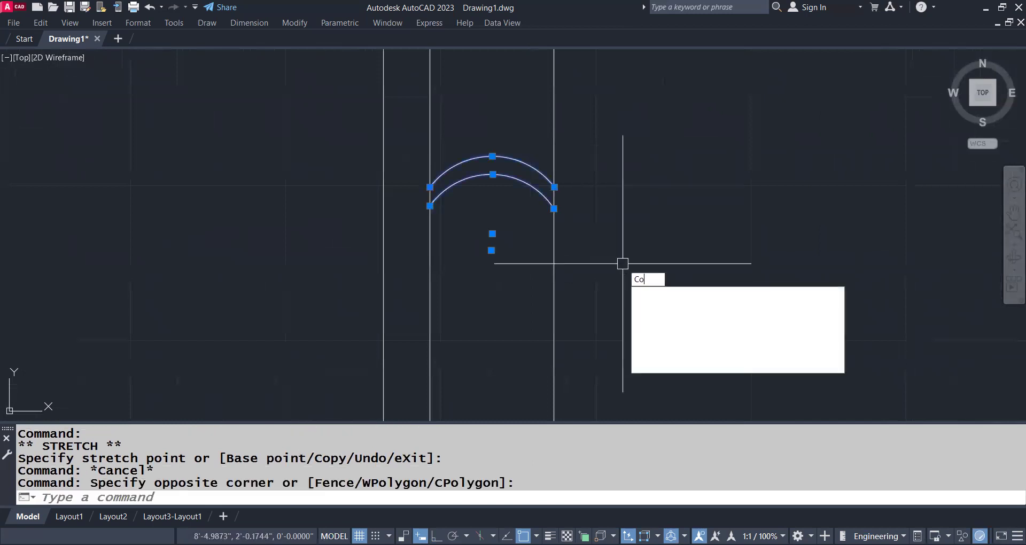
key("Return")
left_click(554, 208)
key("F8")
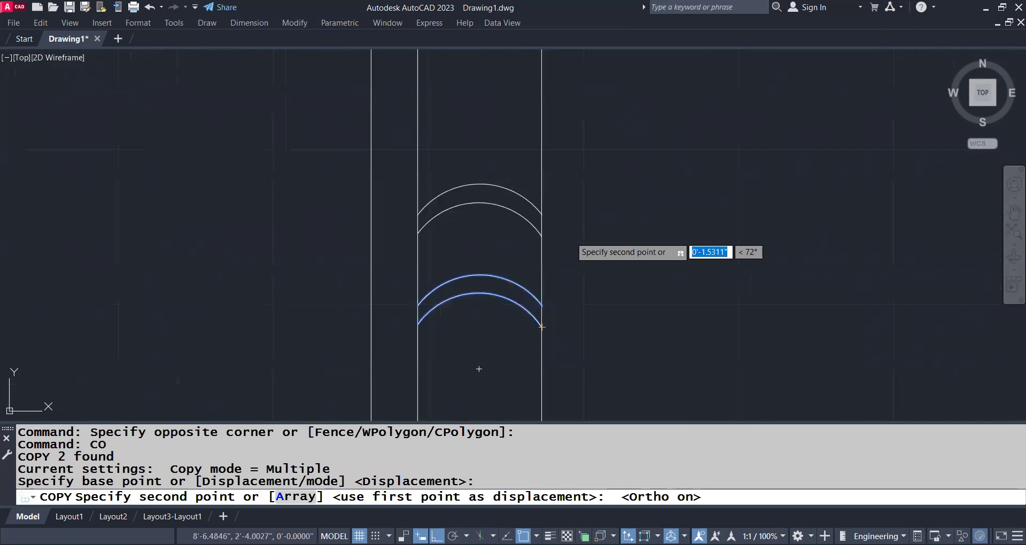
middle_click_drag(567, 63, 567, 190)
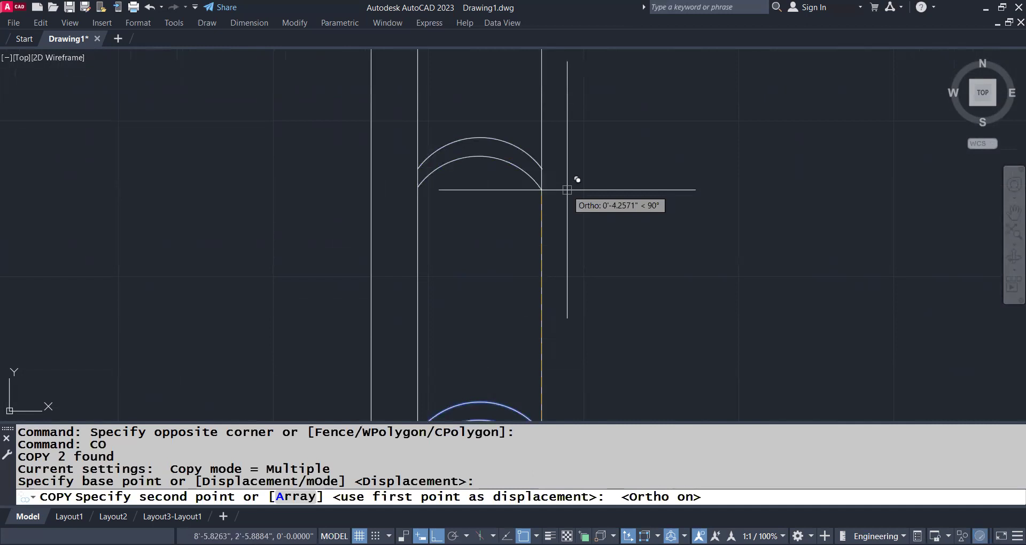
type("6")
key("Return")
- Place further arc-pair copies at 12, 18, 24 and 30 along the flute
type("12")
key("Return")
scroll(558, 184, "down", 3)
type("18")
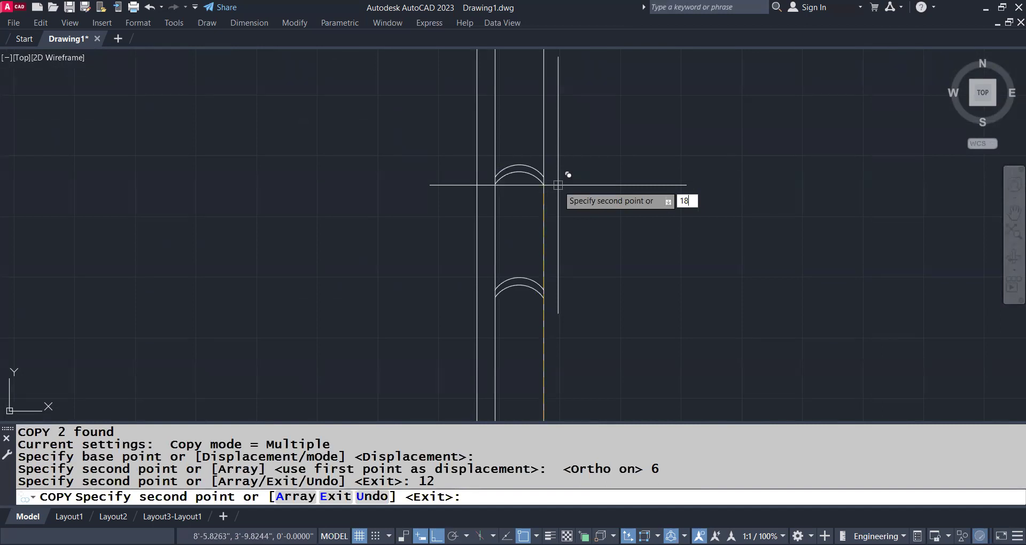
key("Return")
type("24")
key("Return")
scroll(577, 230, "down", 4)
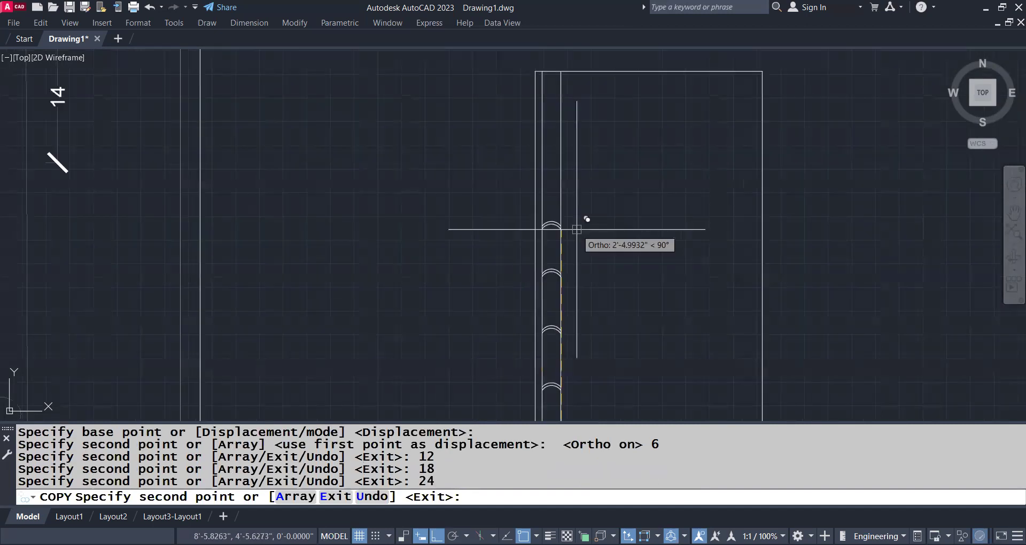
scroll(576, 249, "up", 2)
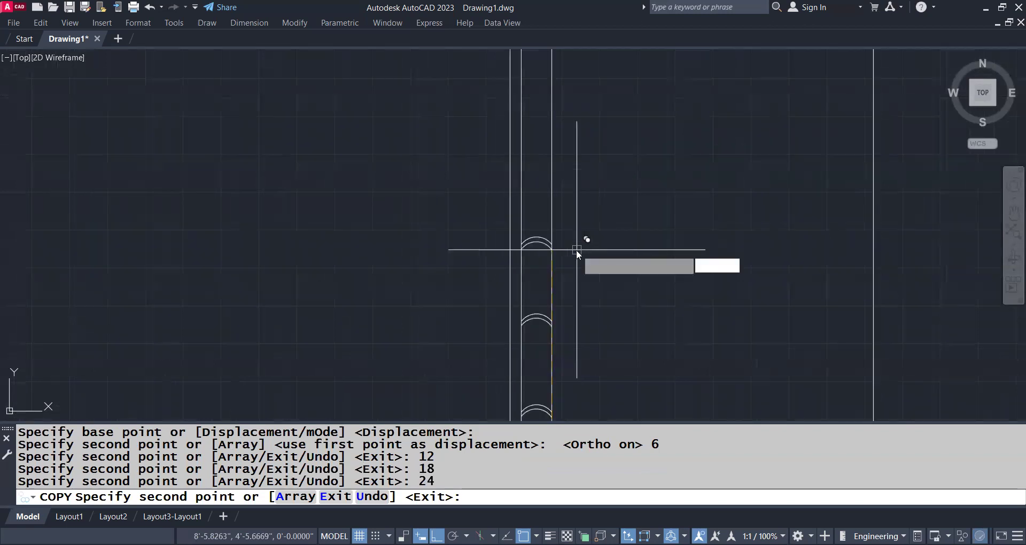
type("30")
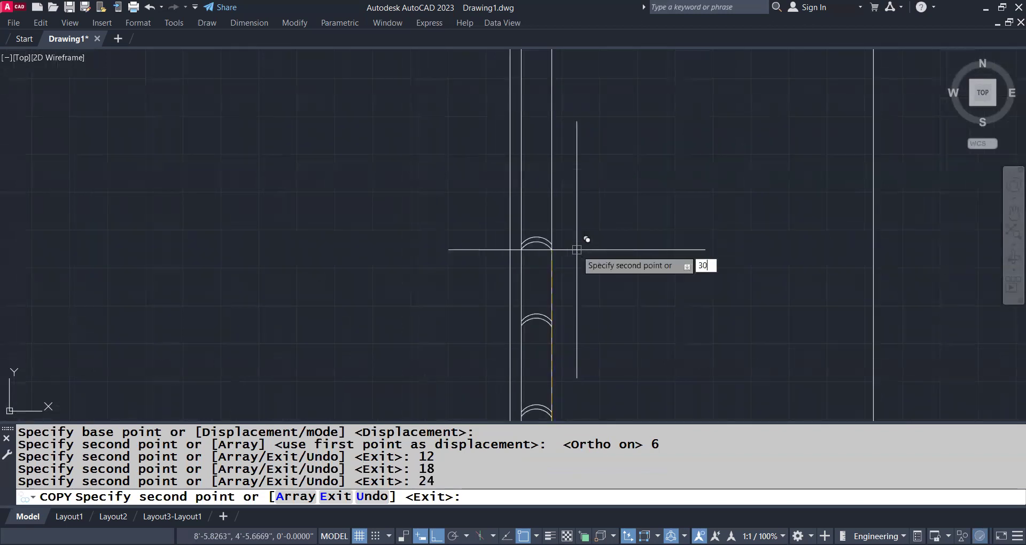
key("Return")
key("Return")
- Finish copying and delete the two leftover objects beside the flute
scroll(576, 249, "down", 2)
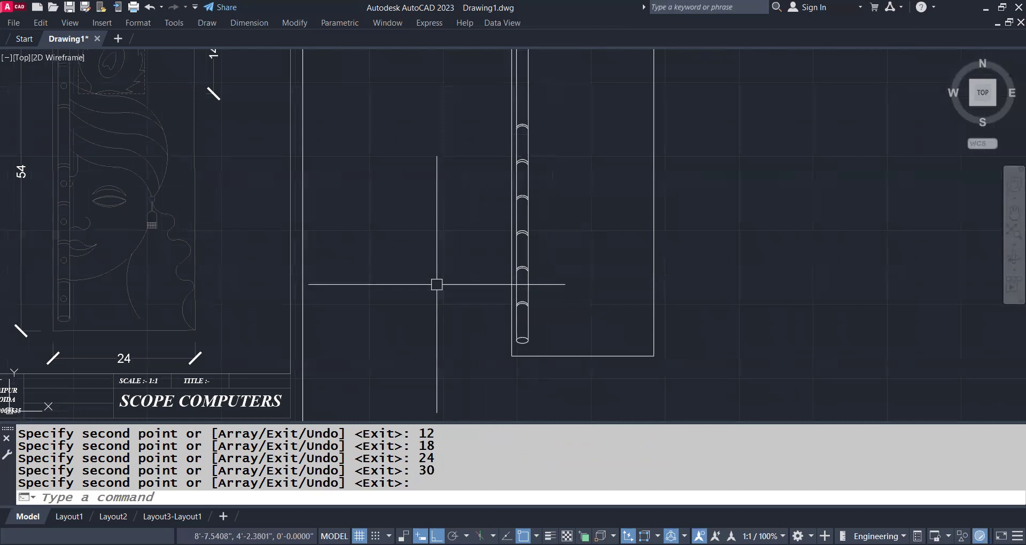
middle_click_drag(435, 284, 568, 302)
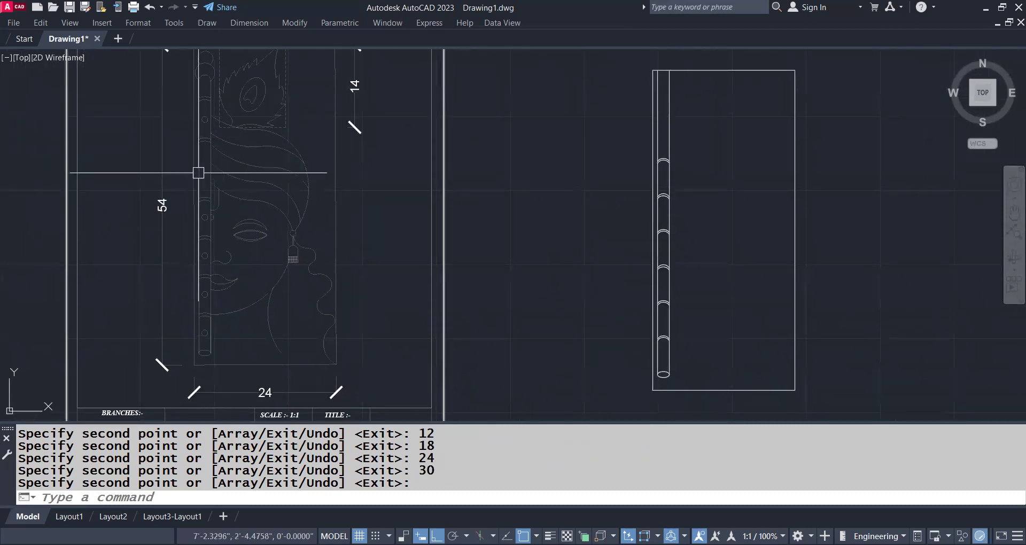
scroll(194, 320, "up", 2)
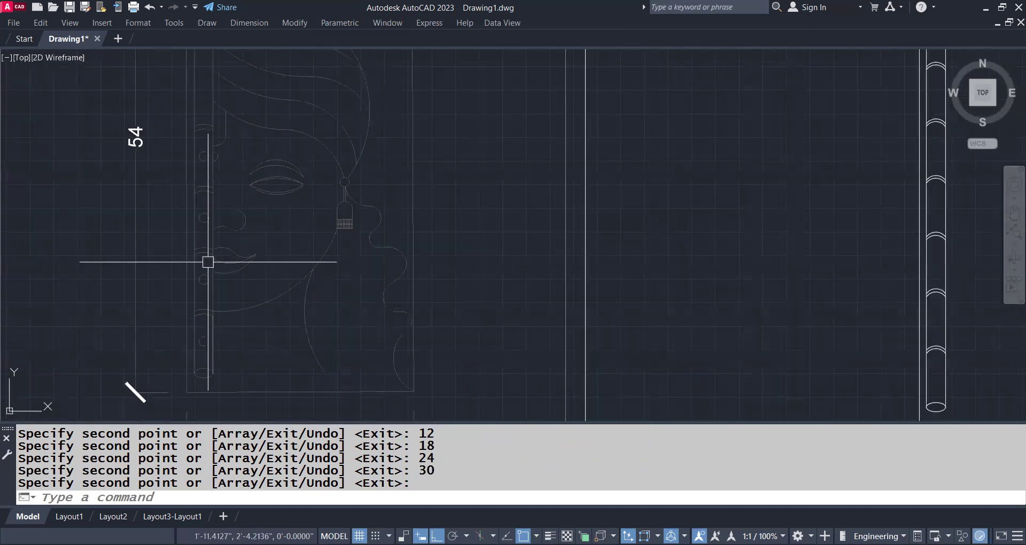
middle_click_drag(671, 267, 389, 249)
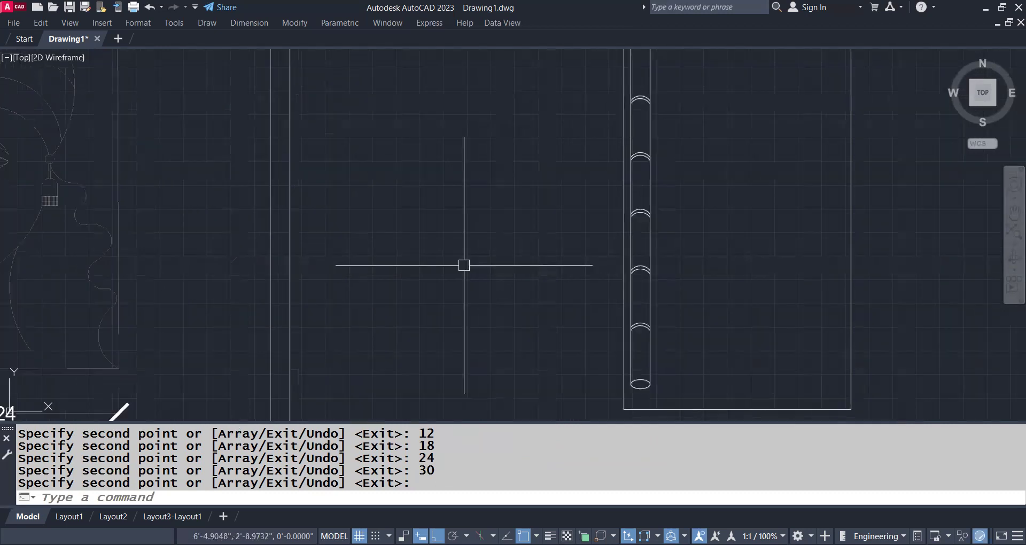
scroll(636, 225, "up", 2)
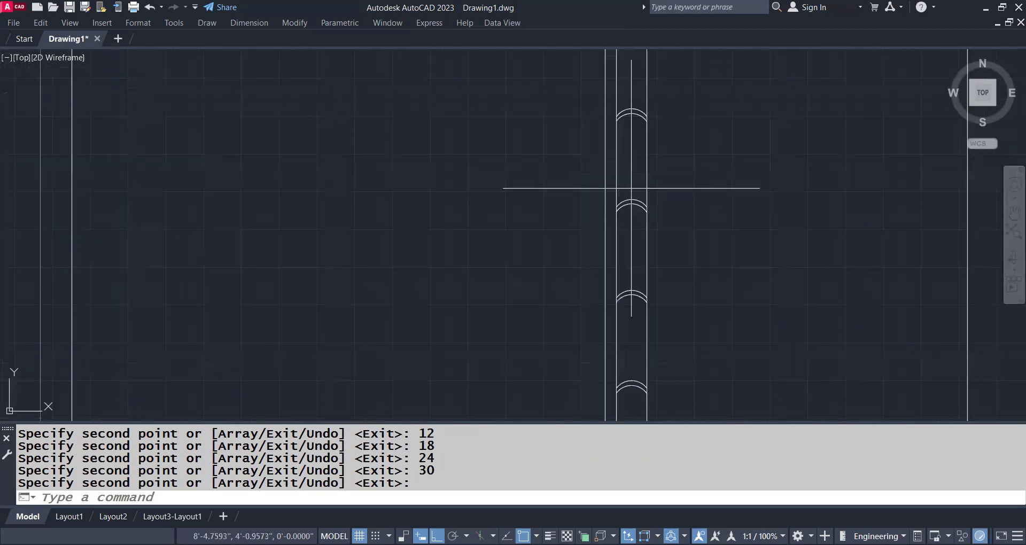
key("Return")
left_click_drag(668, 213, 701, 236)
key("Delete")
scroll(624, 235, "down", 3)
scroll(490, 237, "up", 1)
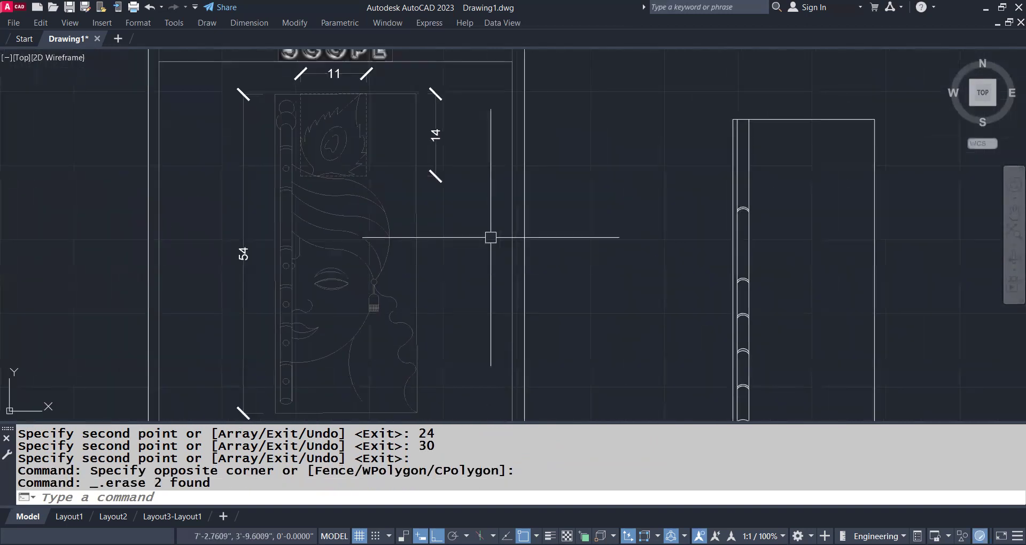
scroll(284, 146, "up", 2)
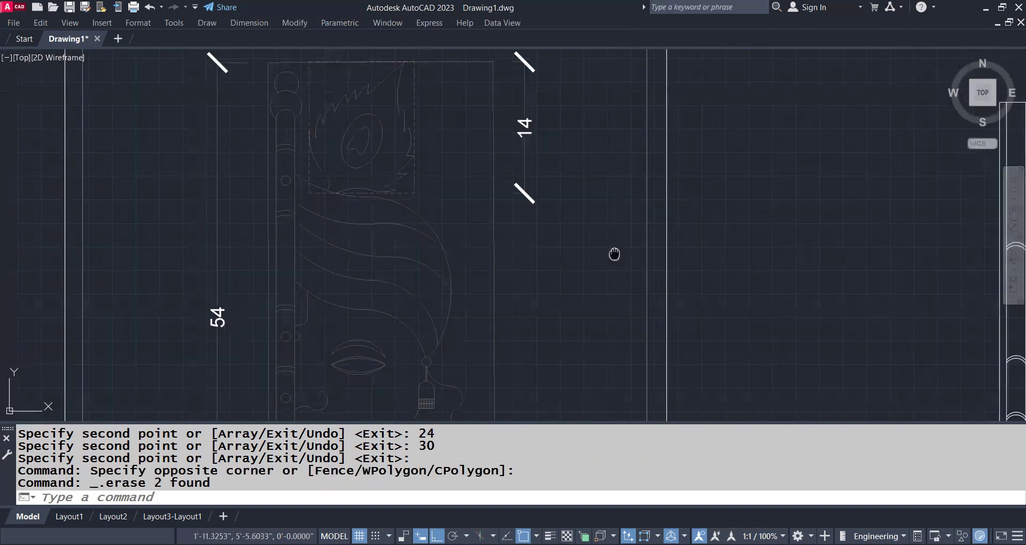
middle_click_drag(614, 254, 206, 284)
- Window-select the flute arcs and reposition the view beside the door panel
scroll(206, 285, "up", 5)
left_click(403, 124)
left_click(374, 212)
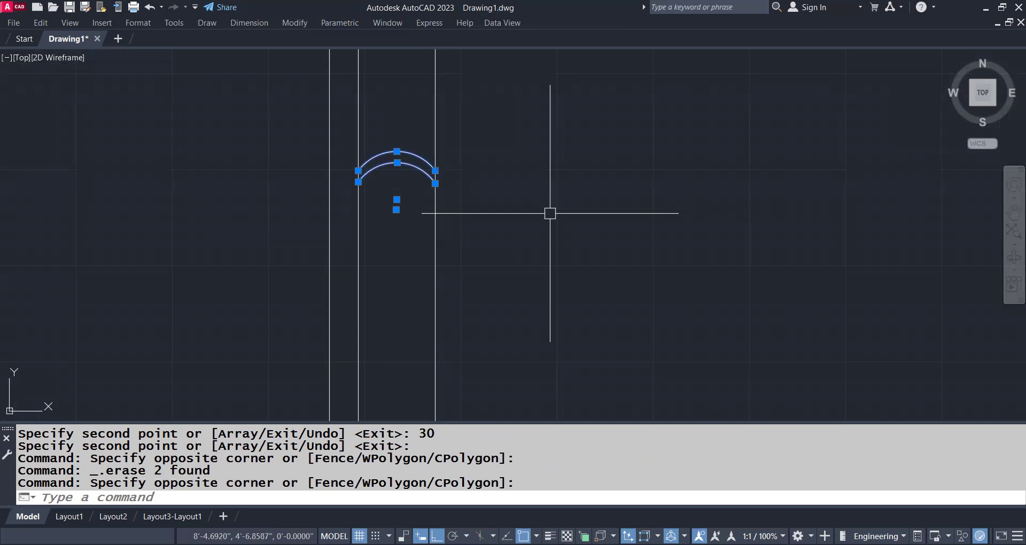
type("6")
mouse_move(342, 188)
middle_mouse_down()
mouse_move(653, 196)
mouse_move(798, 220)
mouse_move(699, 225)
middle_mouse_up()
scroll(600, 202, "up", 3)
scroll(584, 189, "up", 2)
key("Return")
- Copy the flute's upper arc 4 units along from its right endpoint
left_click(583, 181)
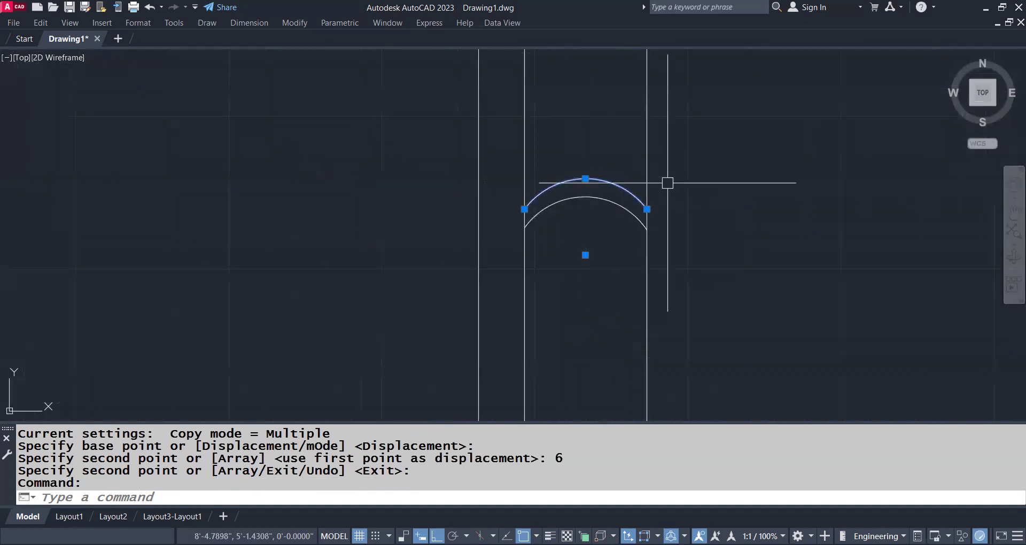
middle_click_drag(727, 187, 717, 229)
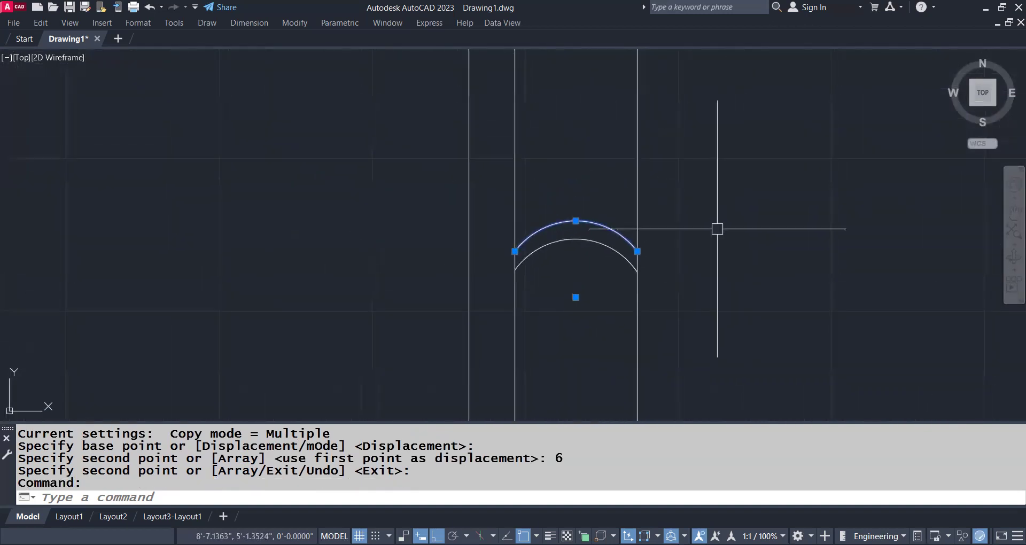
type("co")
key("Return")
middle_click_drag(717, 229, 716, 321)
left_click(635, 342)
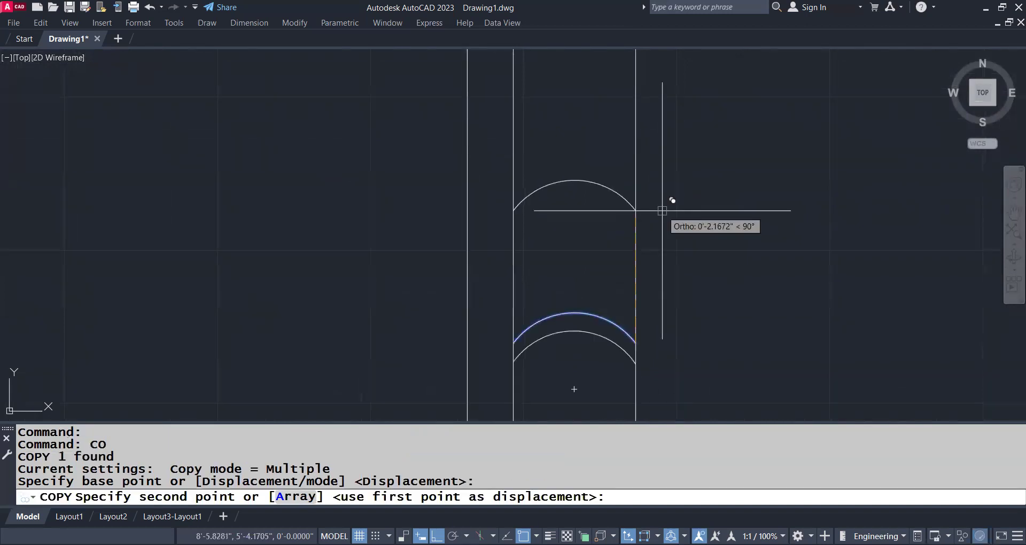
type("4")
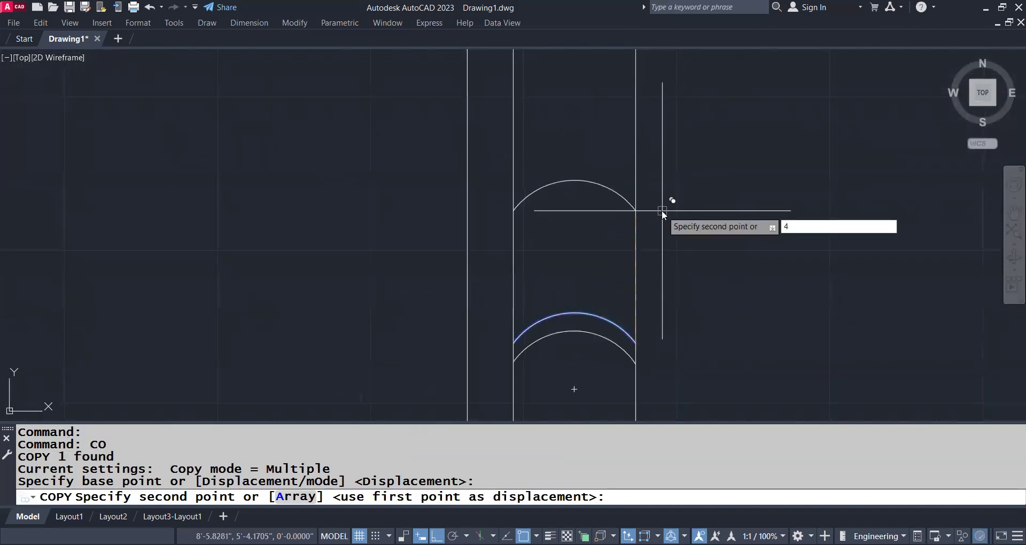
key("Return")
scroll(662, 211, "down", 3)
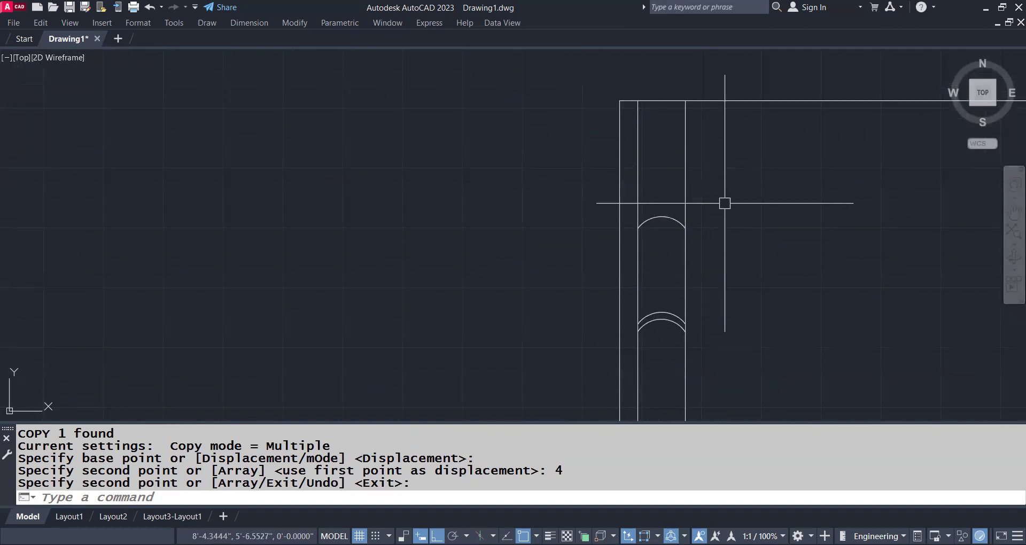
scroll(622, 344, "up", 2)
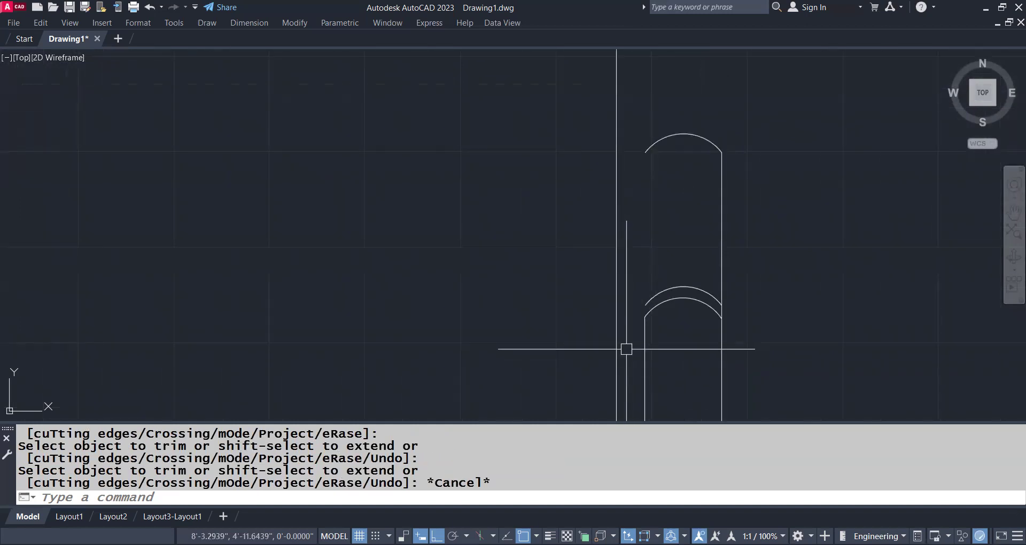
- Draw a 0.25-long line rising from the top of the flute's arch
scroll(733, 187, "down", 4)
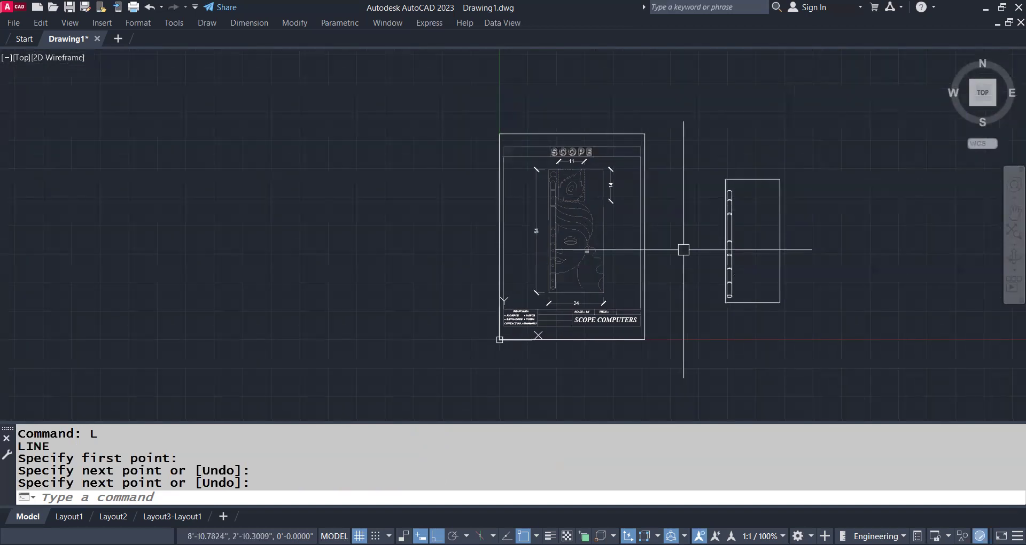
scroll(540, 146, "up", 5)
scroll(536, 126, "up", 2)
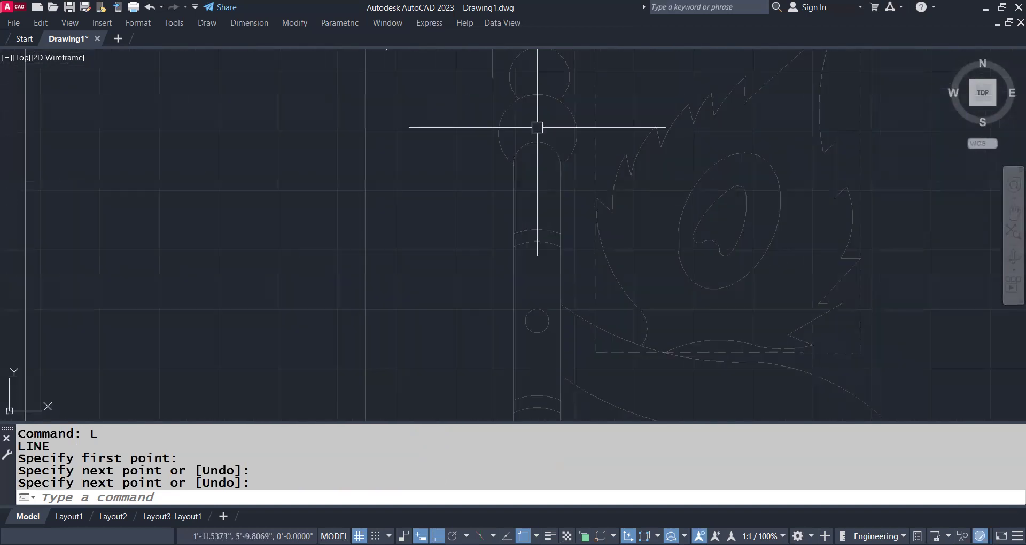
scroll(438, 259, "down", 2)
mouse_move(533, 227)
middle_mouse_down()
mouse_move(694, 270)
mouse_move(587, 275)
middle_mouse_up()
middle_click_drag(786, 241, 596, 238)
scroll(756, 219, "up", 1)
scroll(824, 230, "up", 2)
scroll(825, 229, "up", 1)
mouse_move(825, 229)
middle_mouse_down()
mouse_move(706, 280)
mouse_move(653, 334)
middle_mouse_up()
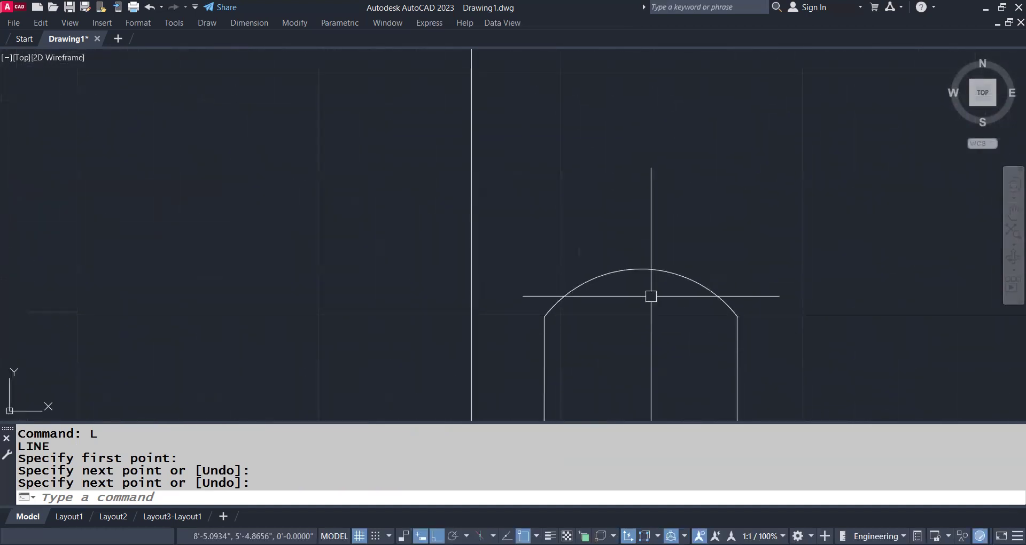
type("l")
key("Return")
left_click(640, 268)
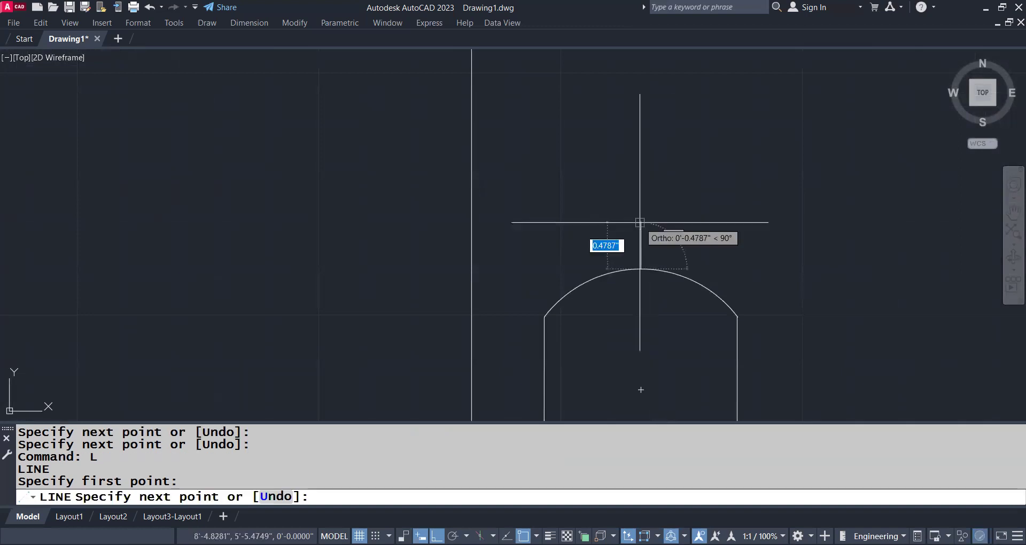
type(".25")
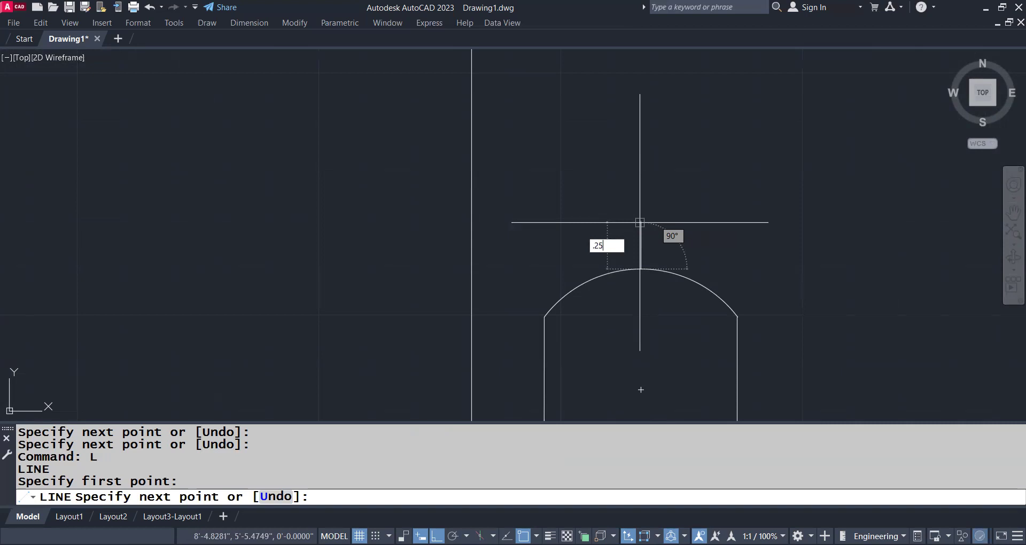
key("Return")
key("Return")
- Draw a trial circle centred on the line's end, then erase it
type("c")
key("Return")
left_click(641, 244)
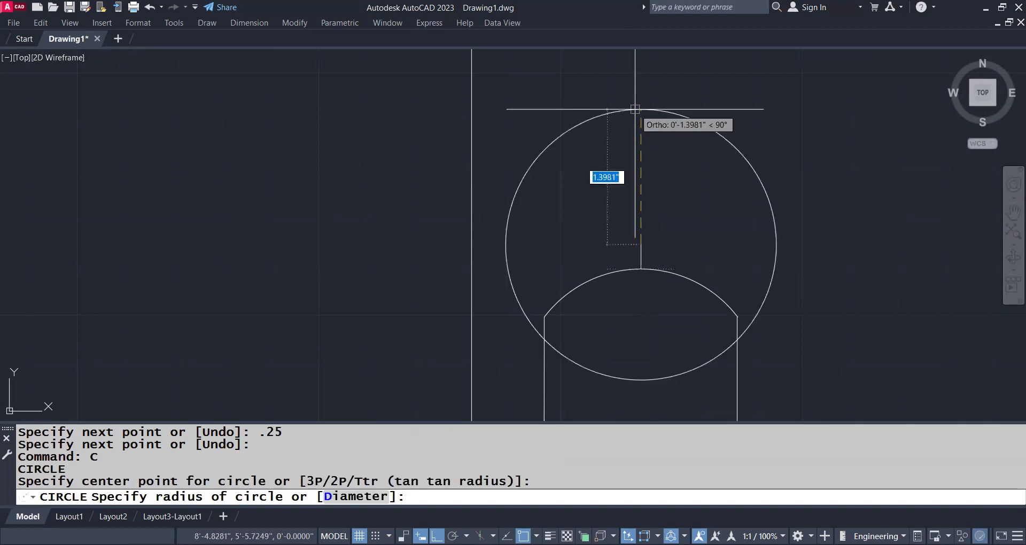
left_click(635, 109)
scroll(635, 109, "down", 5)
mouse_move(342, 192)
middle_mouse_down()
mouse_move(556, 196)
mouse_move(441, 220)
middle_mouse_up()
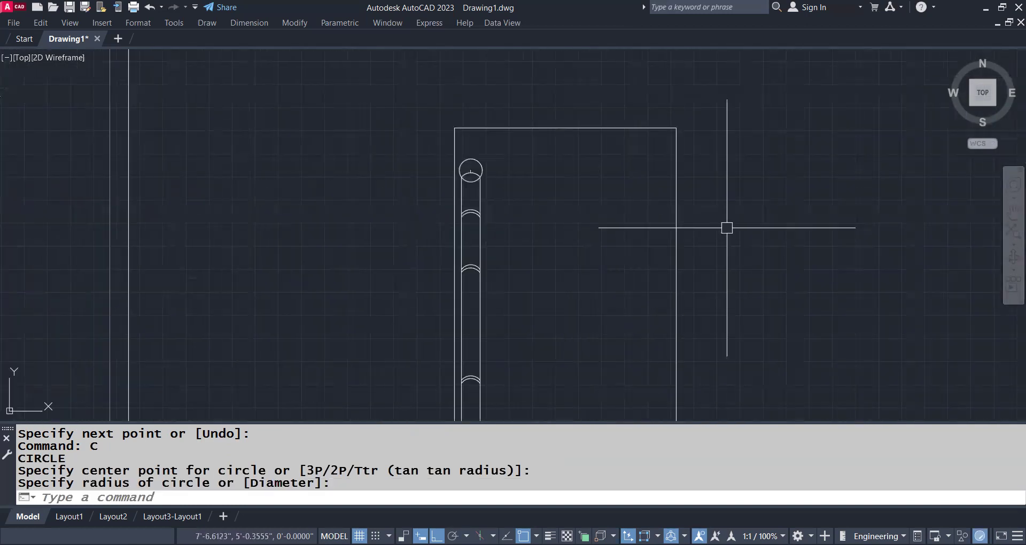
scroll(591, 167, "up", 2)
left_click(413, 159)
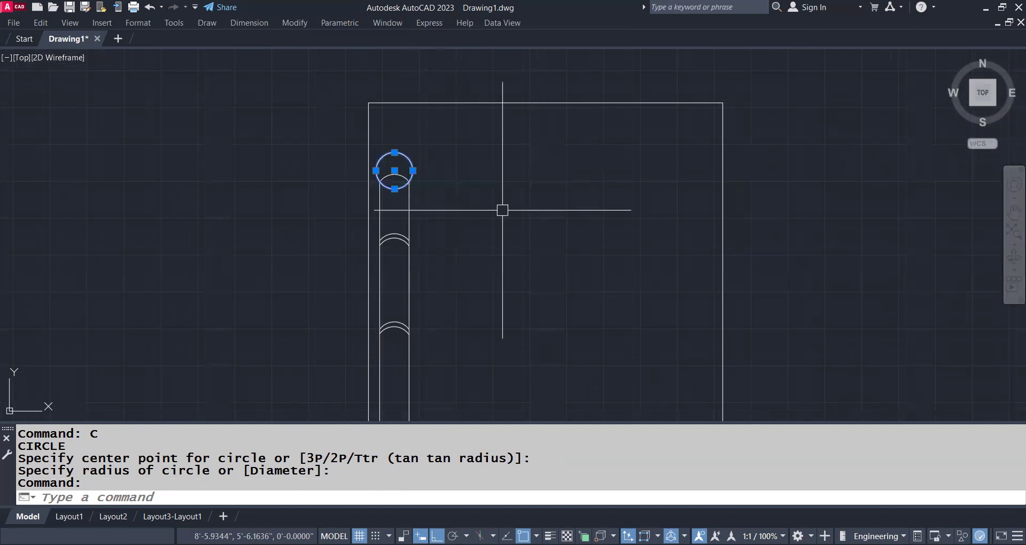
key("Delete")
- Frame the flute's top detail and begin a two-point (2P) circle
middle_click_drag(379, 160, 474, 192)
scroll(535, 173, "down", 6)
scroll(342, 160, "up", 2)
scroll(351, 174, "up", 4)
scroll(322, 144, "up", 4)
middle_click_drag(290, 110, 518, 202)
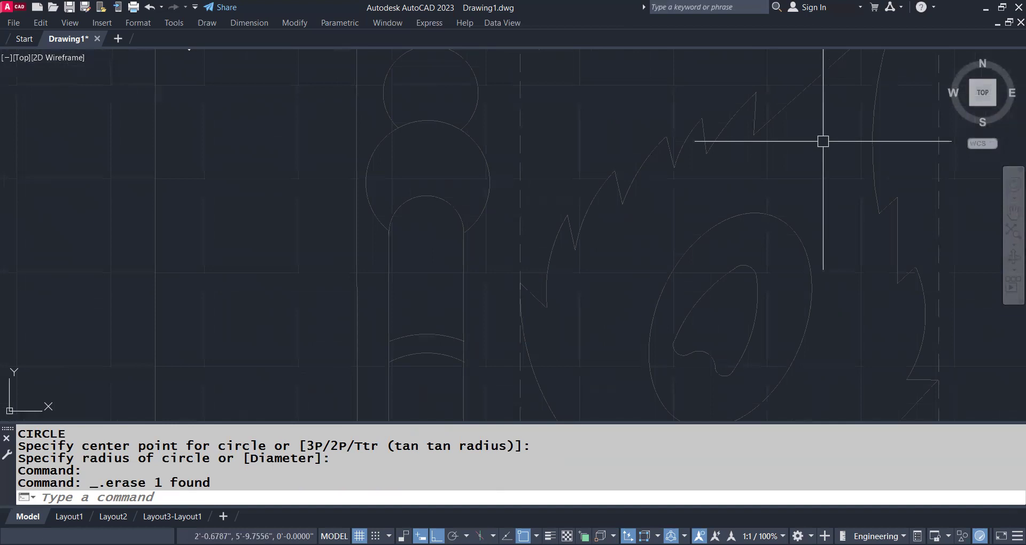
type("C")
key("Return")
type("2P")
key("Return")
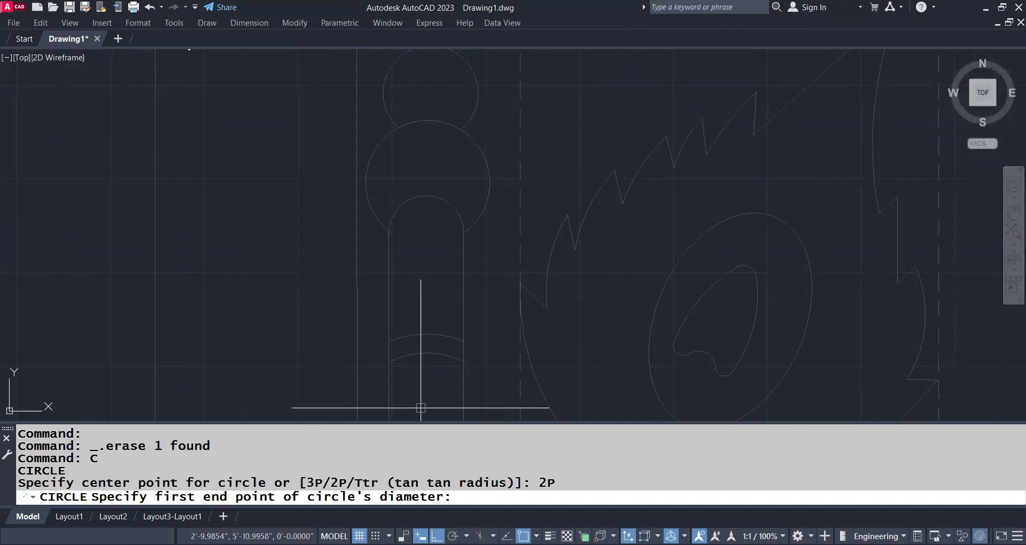
- Draw a two-point circle across the flute top, then erase it
left_click(427, 120)
left_click(427, 244)
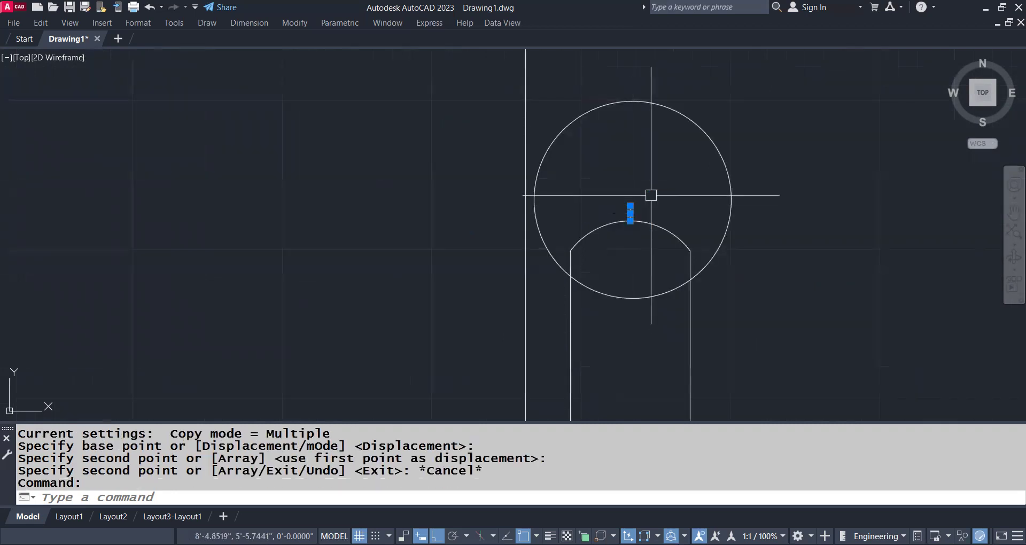
key("Delete")
scroll(513, 178, "down", 10)
scroll(513, 178, "down", 3)
scroll(416, 167, "up", 4)
scroll(634, 231, "up", 3)
scroll(634, 231, "up", 3)
scroll(582, 210, "up", 6)
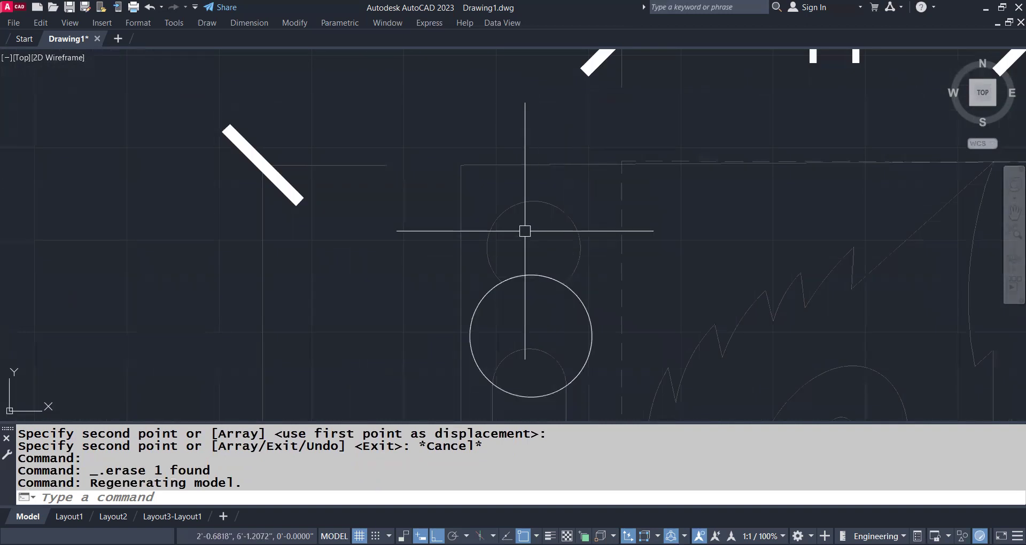
- Trace the faint underlay circle as a 2P circle through its opposite quadrants
type("CO")
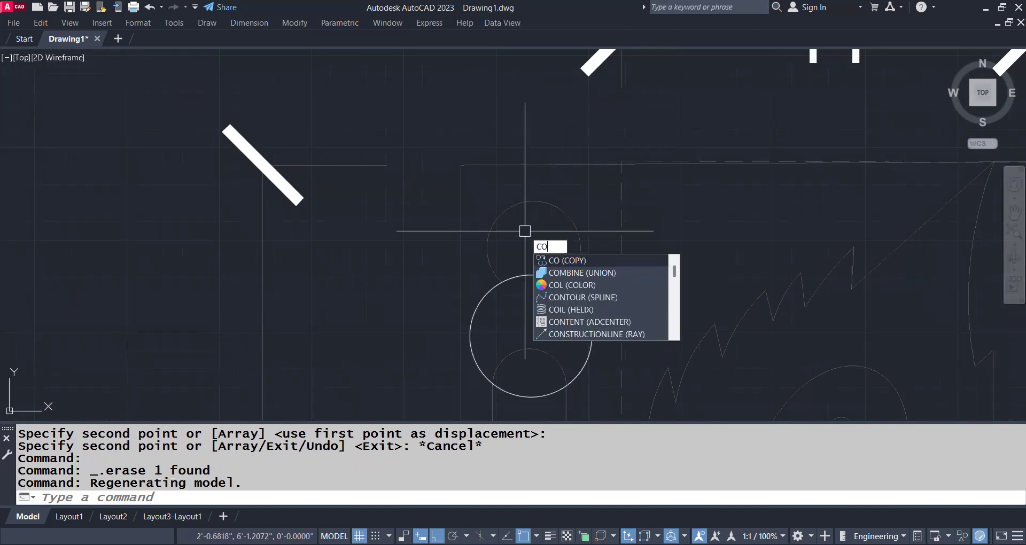
key("Escape")
type("c")
key("Return")
type("2p")
key("Return")
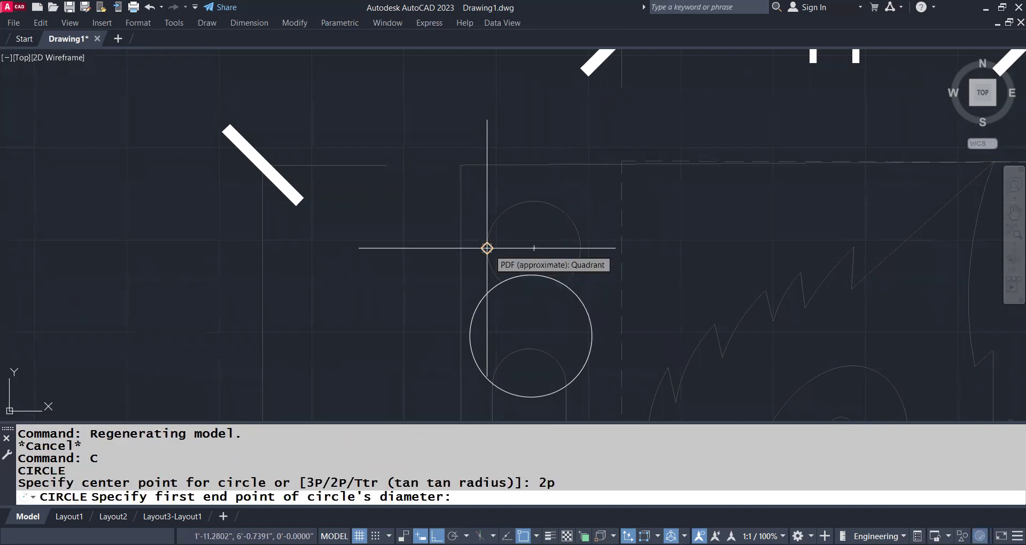
key("Escape")
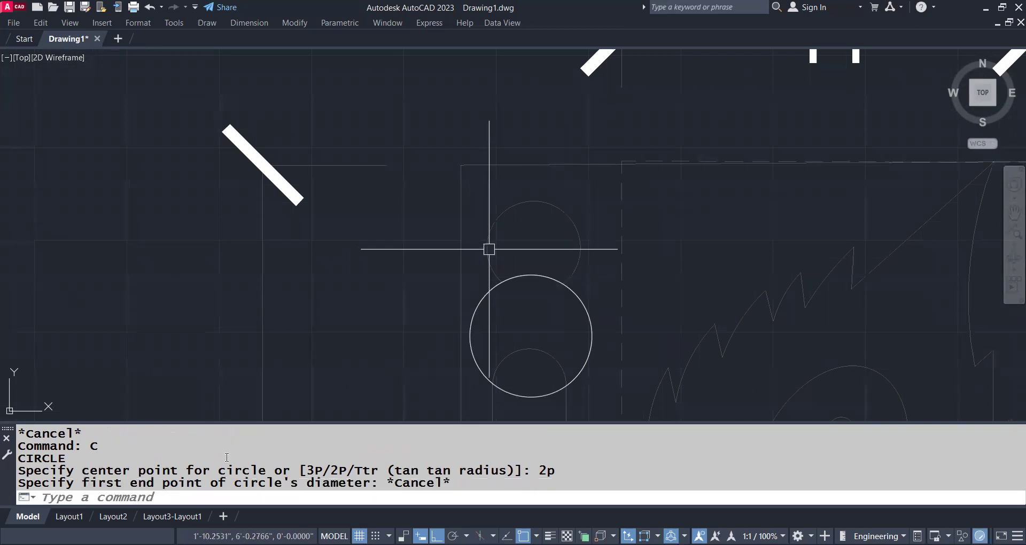
type("c")
key("Return")
type("2P")
key("Return")
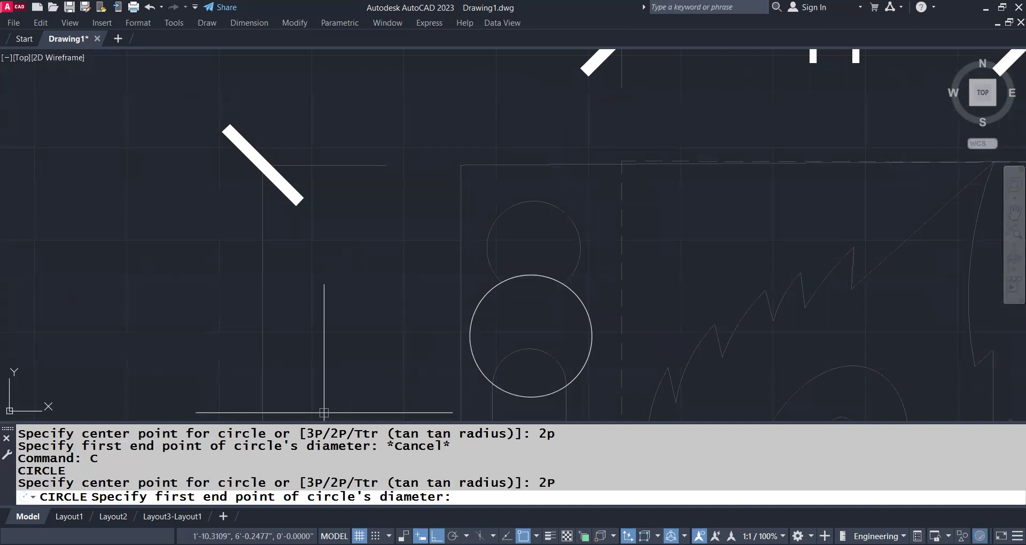
left_click(533, 201)
left_click(536, 296)
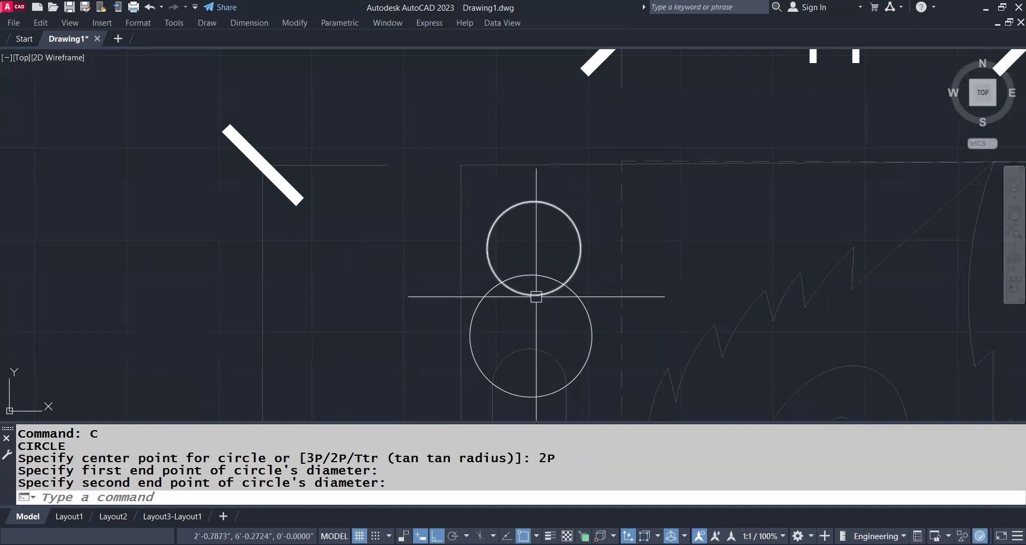
- Select the new upper circle and try a MOVE, then cancel it
left_click(580, 235)
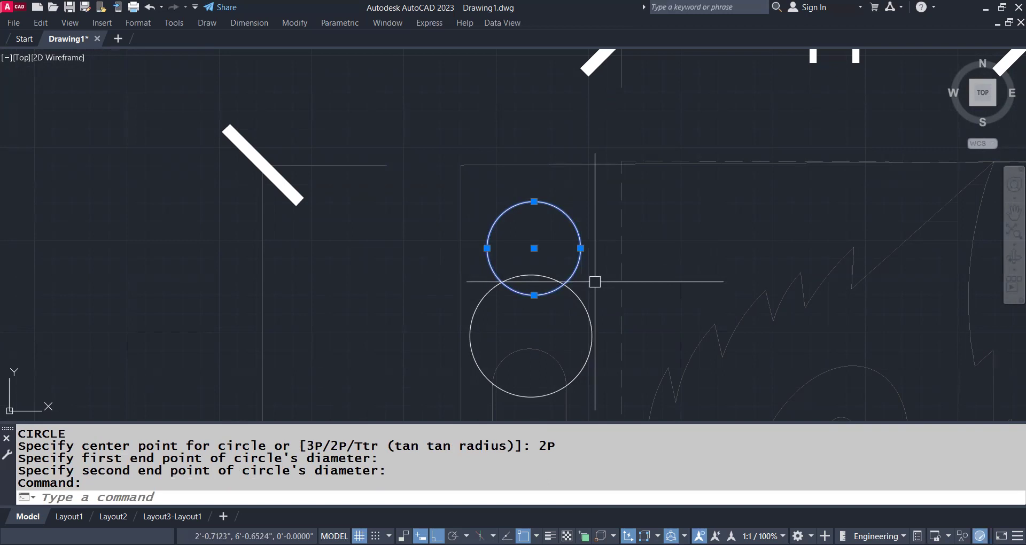
middle_click_drag(595, 282, 666, 180)
type("m")
key("Return")
left_click(648, 240)
key("Escape")
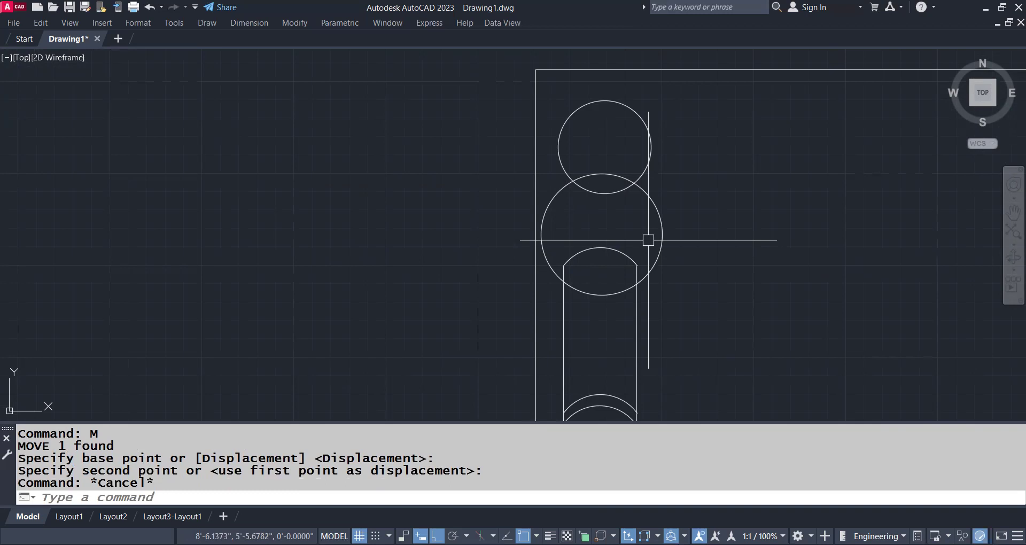
- Drag the top arc's end grip onto the rod's side, stretching it into a taller dome
scroll(577, 256, "down", 5)
scroll(245, 215, "up", 3)
scroll(273, 263, "up", 3)
scroll(321, 267, "down", 3)
scroll(818, 307, "up", 3)
scroll(662, 250, "up", 2)
scroll(662, 251, "up", 4)
scroll(559, 103, "down", 2)
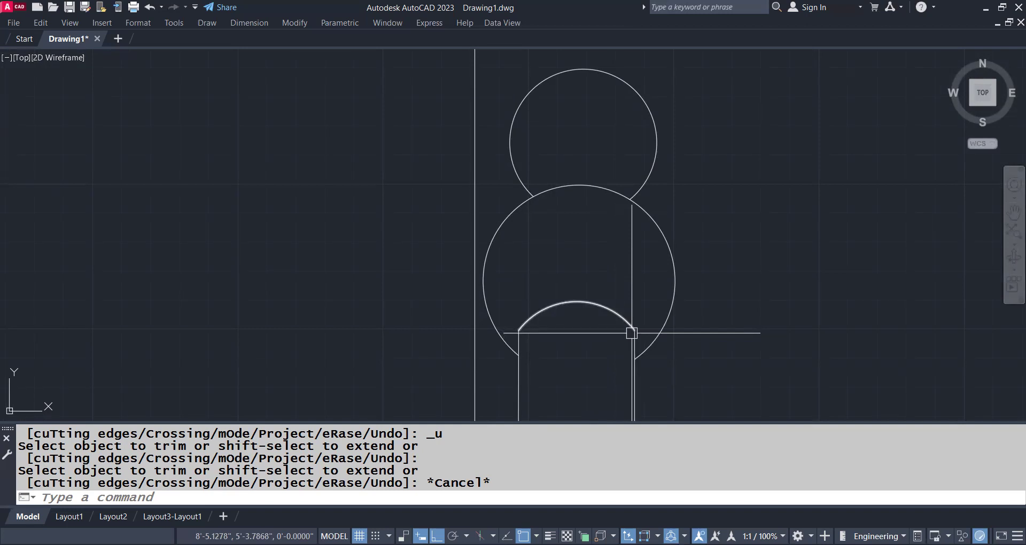
left_click(632, 331)
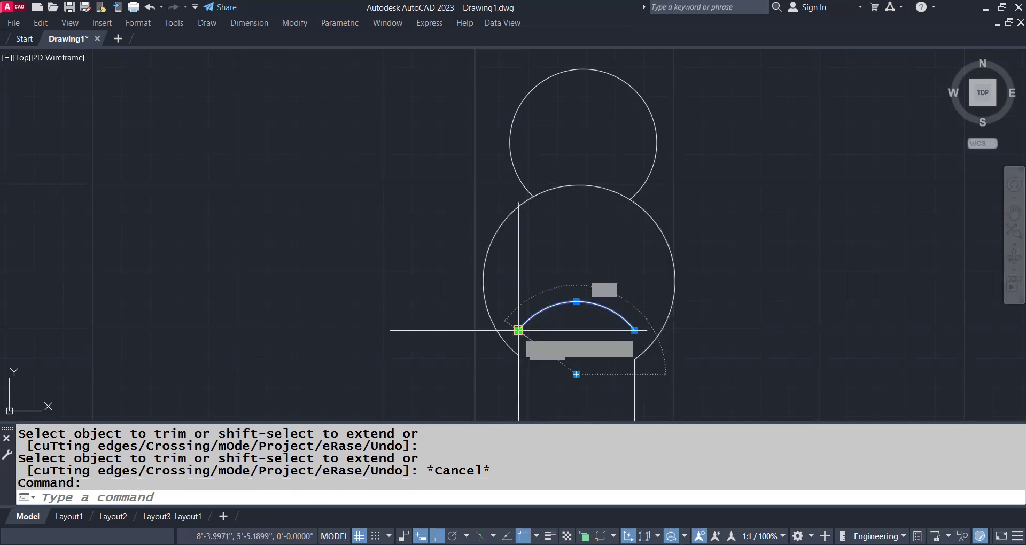
left_click(518, 330)
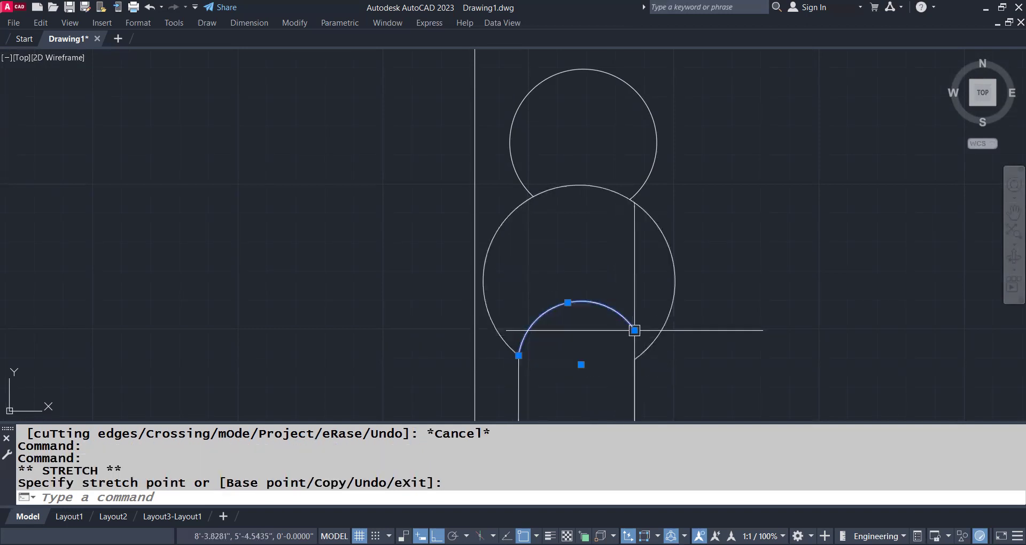
left_click(634, 330)
left_click(635, 330)
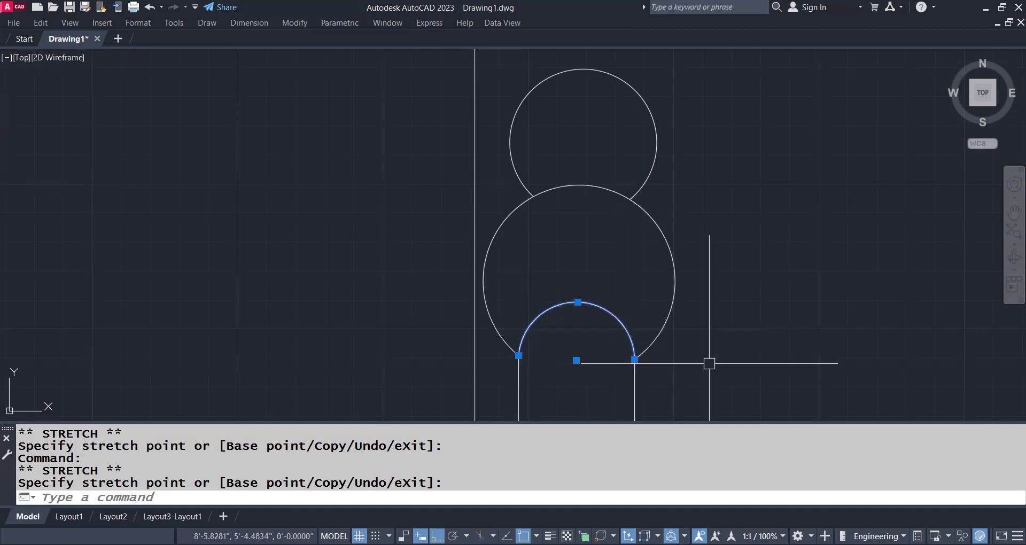
key("Escape")
scroll(711, 362, "down", 3)
scroll(649, 290, "down", 3)
- Zoom out, pan to the Krishna panel underlay and close in on its peacock feather
scroll(570, 257, "down", 2)
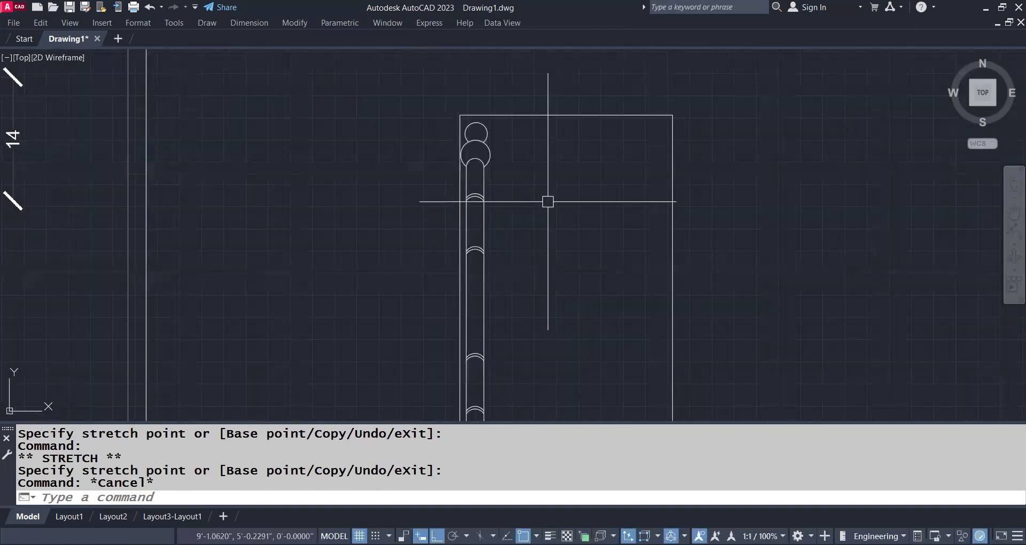
scroll(548, 202, "down", 2)
middle_click_drag(405, 222, 587, 288)
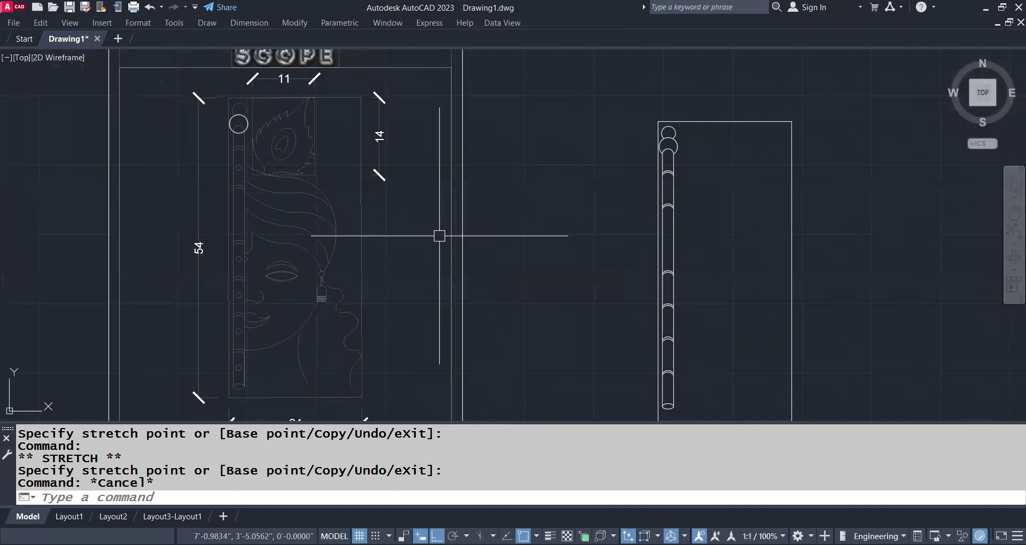
scroll(227, 113, "up", 2)
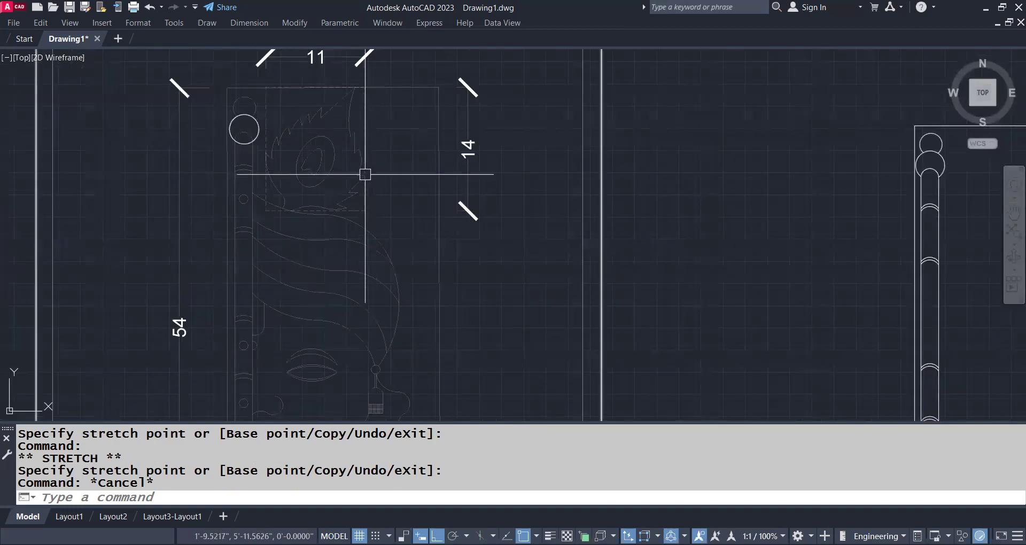
middle_click_drag(400, 220, 405, 177)
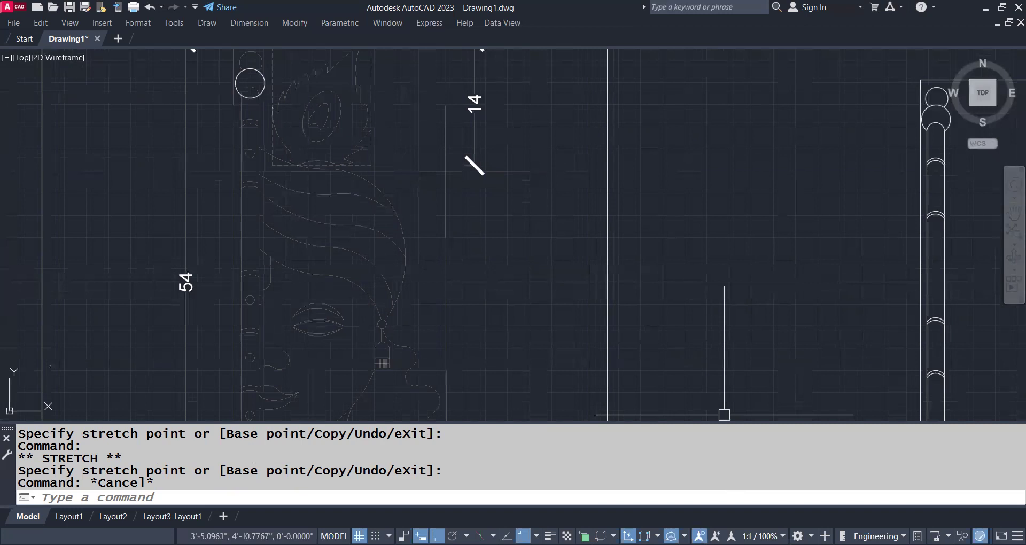
scroll(724, 414, "up", 2)
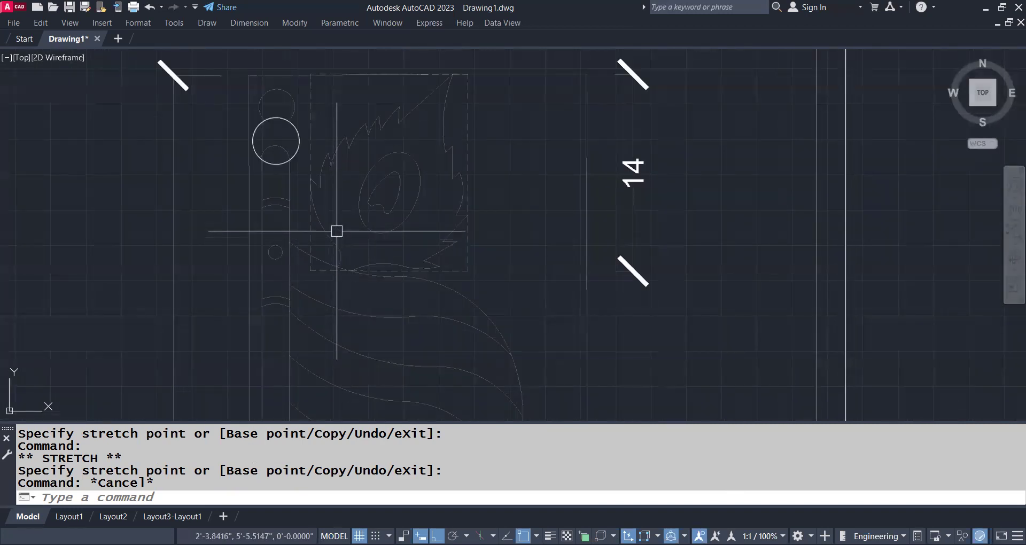
type("PL")
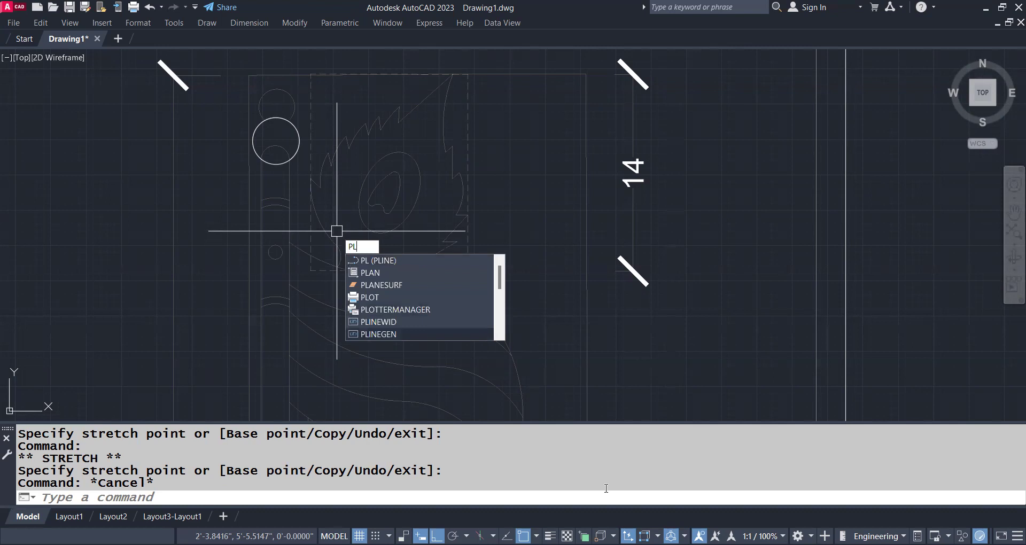
- Start a polyline at the feather tip and trace its curved edge with a three-point arc
key("Escape")
key("Escape")
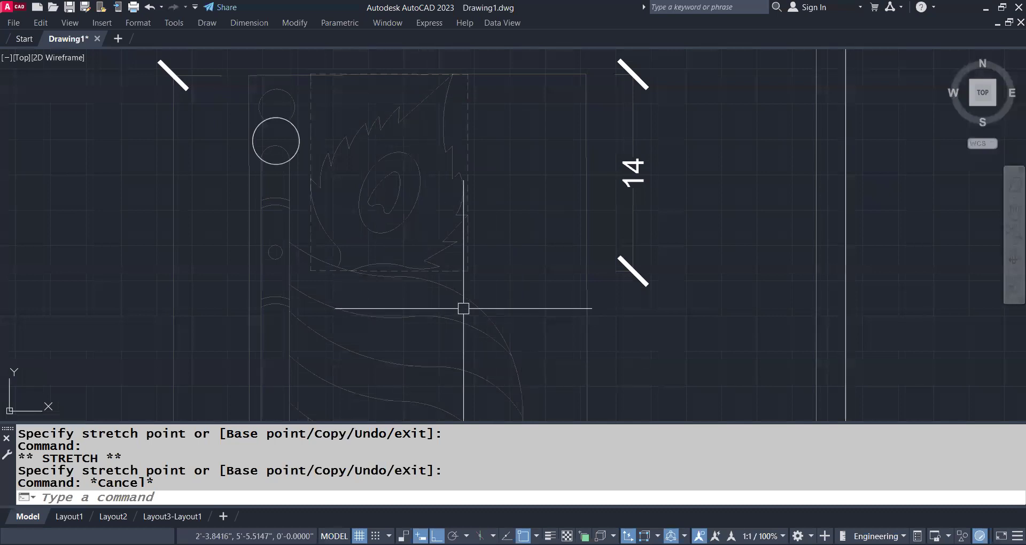
type("PL")
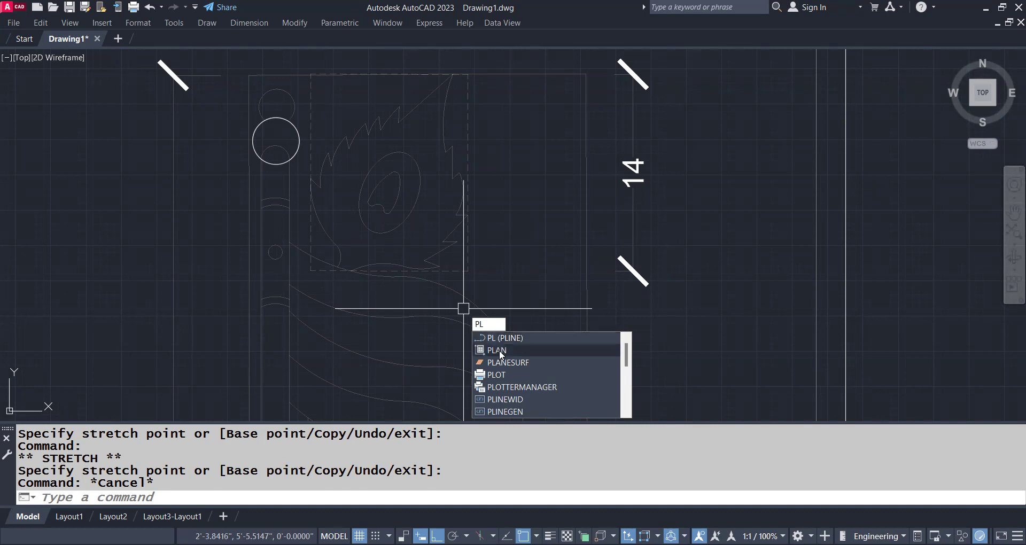
mouse_move(505, 337)
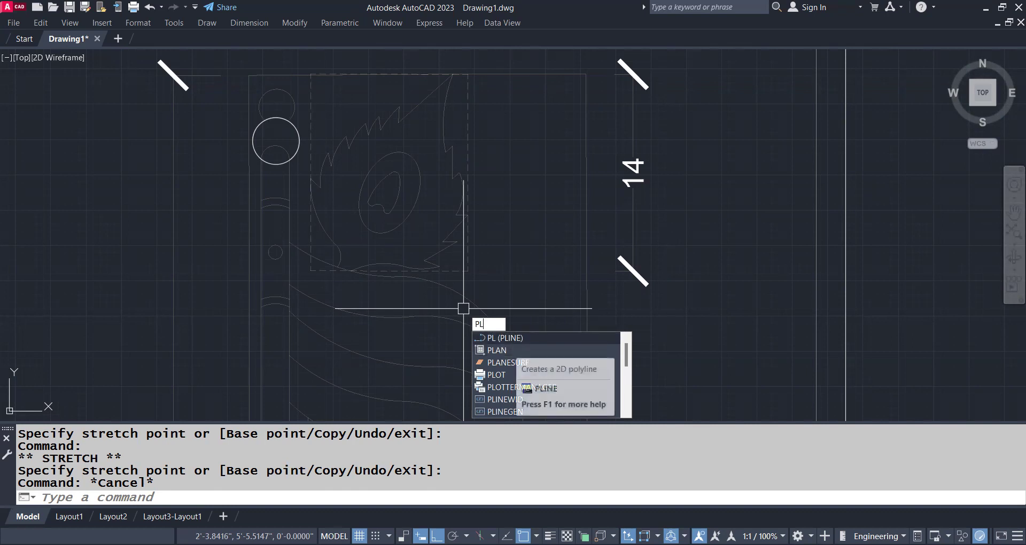
key("Return")
scroll(457, 48, "up", 4)
left_click(446, 113)
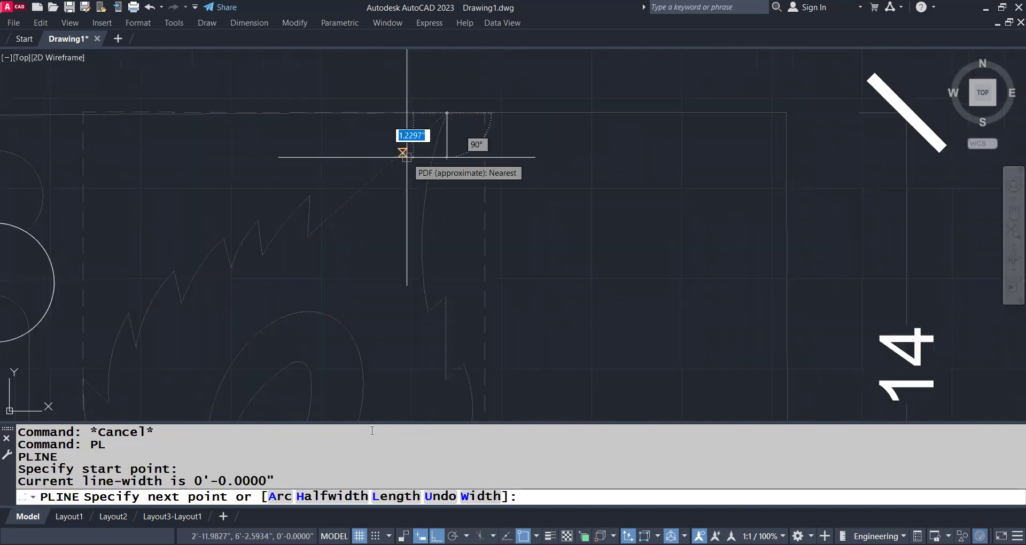
left_click(280, 497)
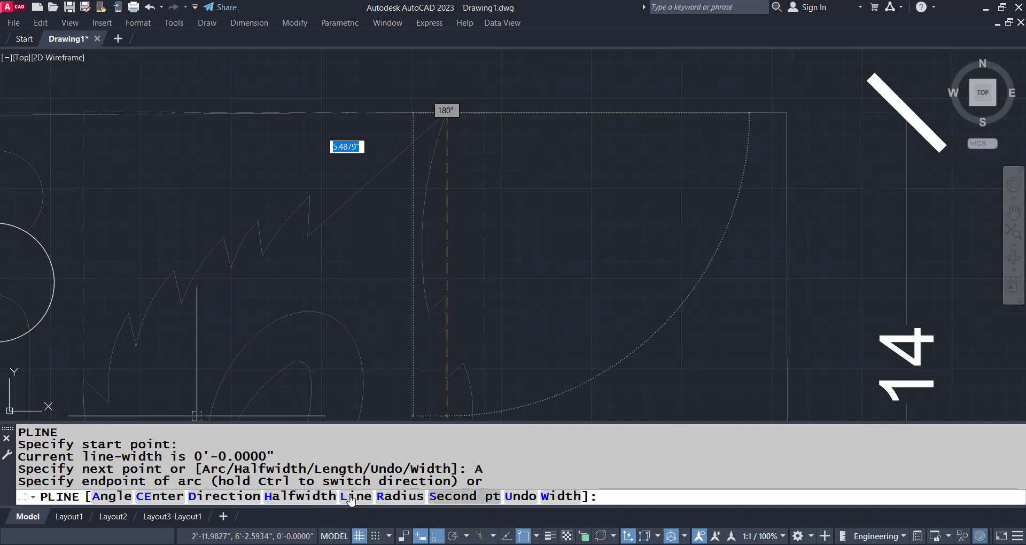
type("s")
key("Return")
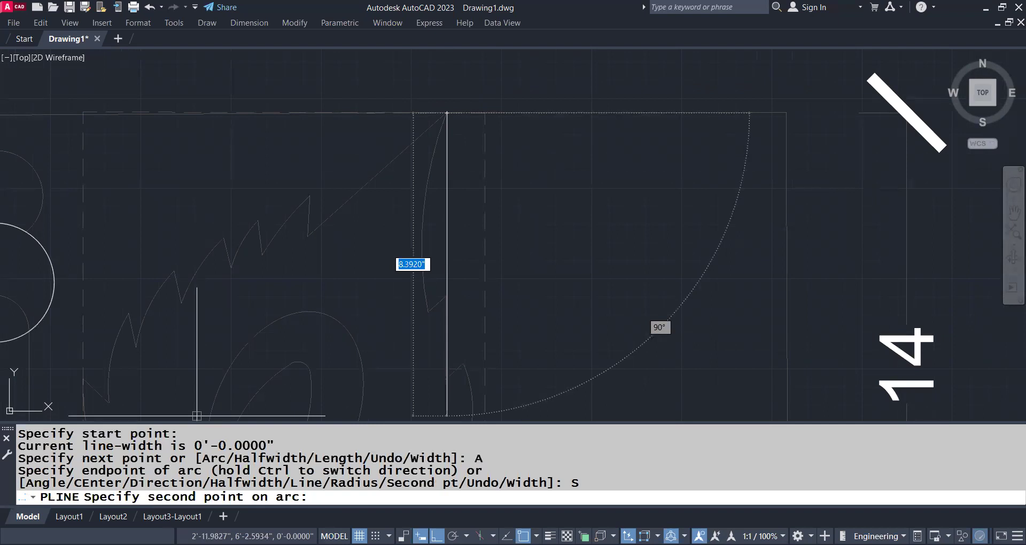
left_click(197, 416)
scroll(264, 276, "up", 2)
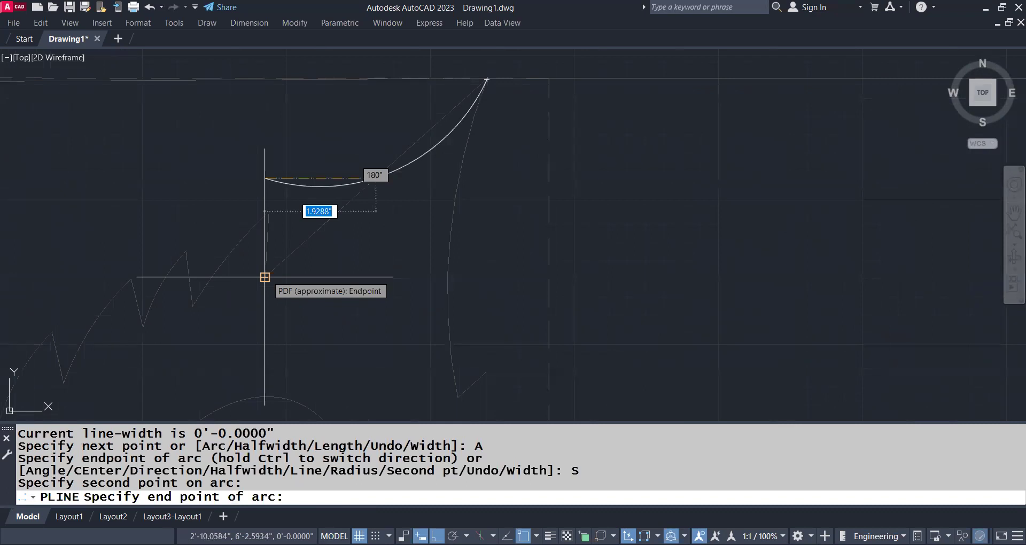
key("F8")
left_click(264, 277)
scroll(238, 227, "up", 2)
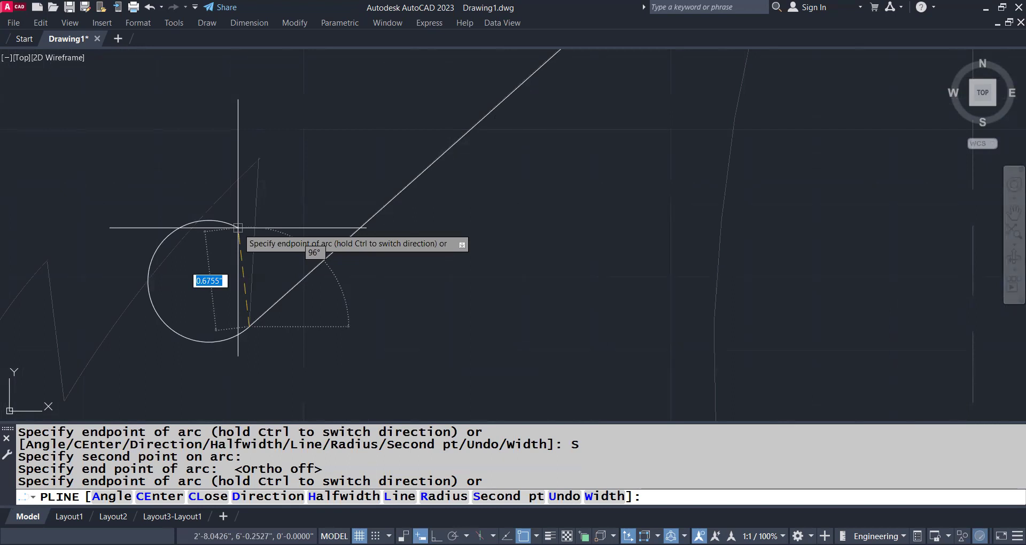
- Add a straight tooth side, then switch the polyline back to arcs
type("l")
key("Return")
left_click(238, 228)
scroll(270, 175, "up", 2)
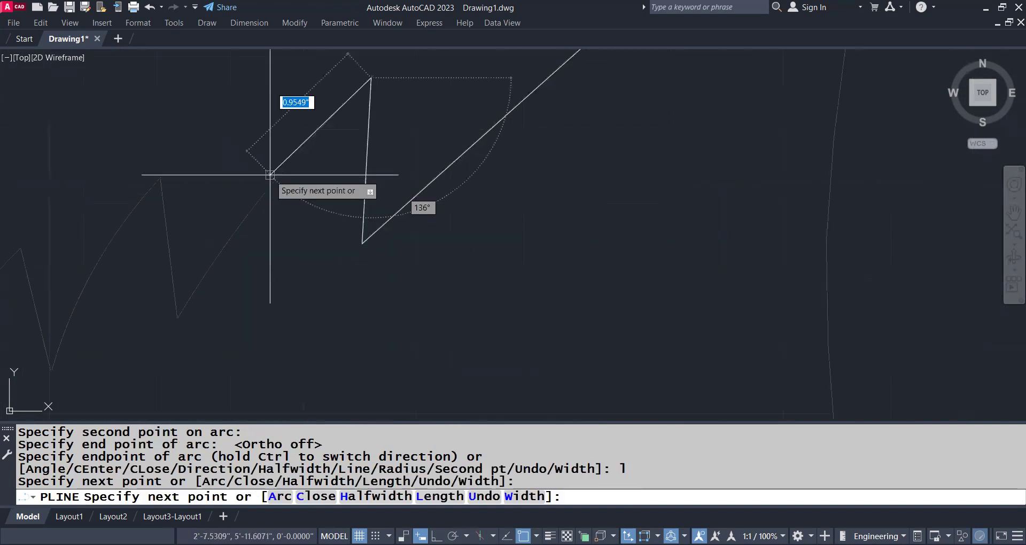
type("a")
key("Return")
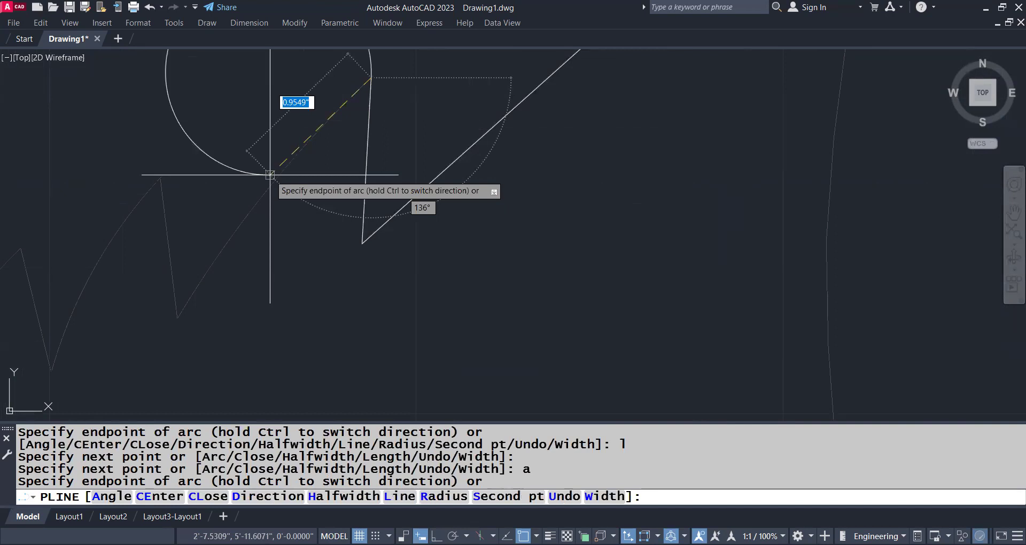
- Continue the polyline with another three-point arc and a straight tooth side
type("s")
key("Return")
left_click(270, 174)
left_click(320, 297)
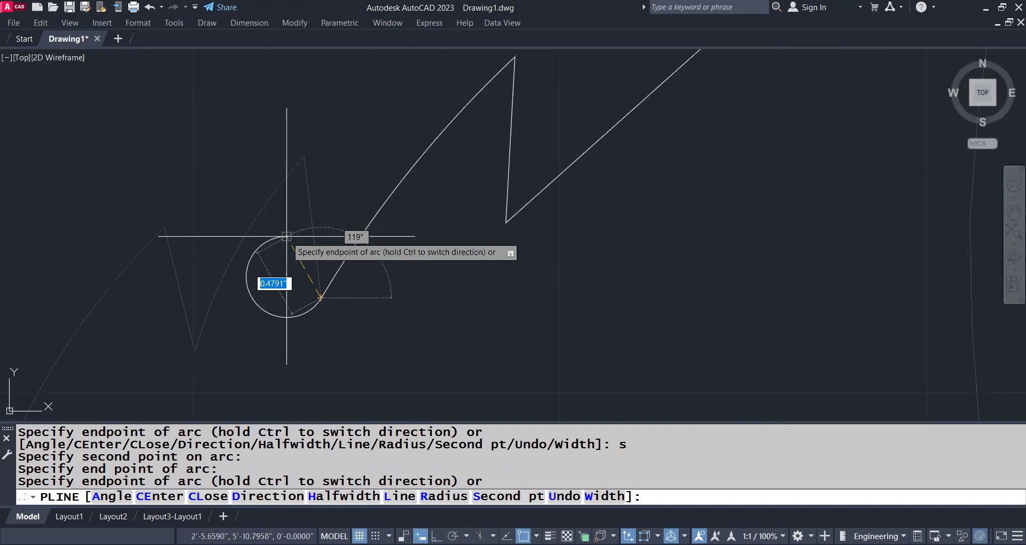
type("l")
key("Return")
left_click(305, 156)
- Trace the last curved tooth edge and end the feather outline polyline
type("a")
key("Return")
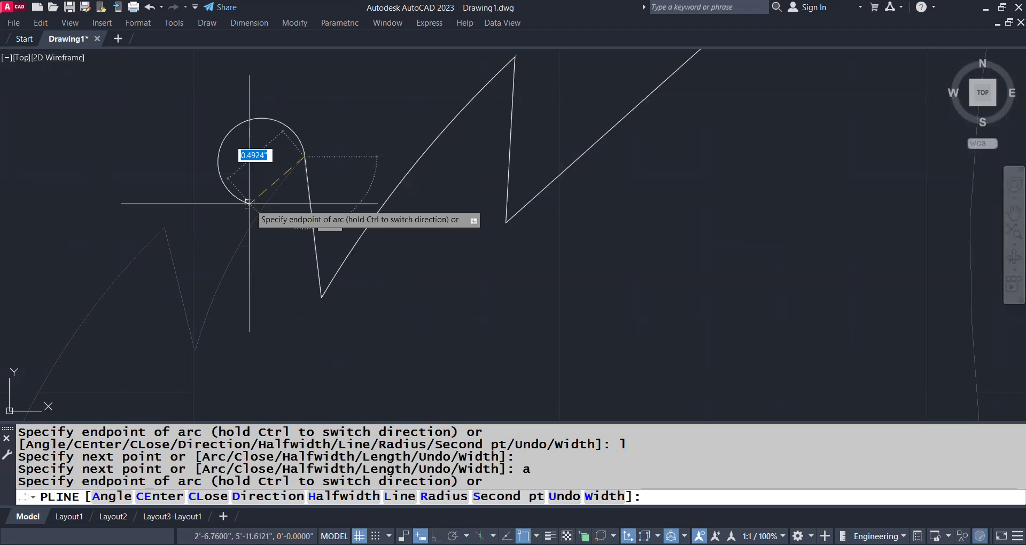
type("s")
key("Return")
left_click(377, 269)
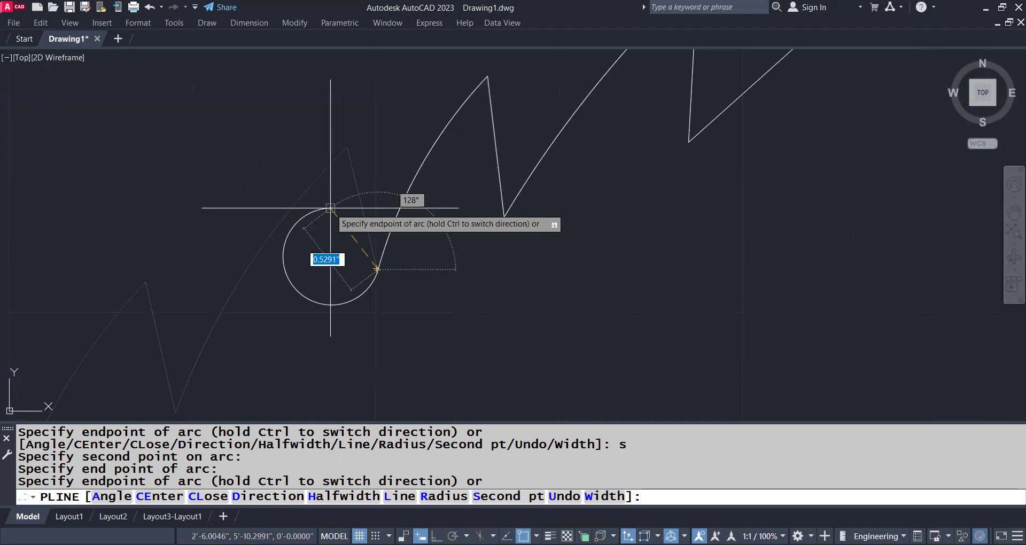
type("l")
key("Return")
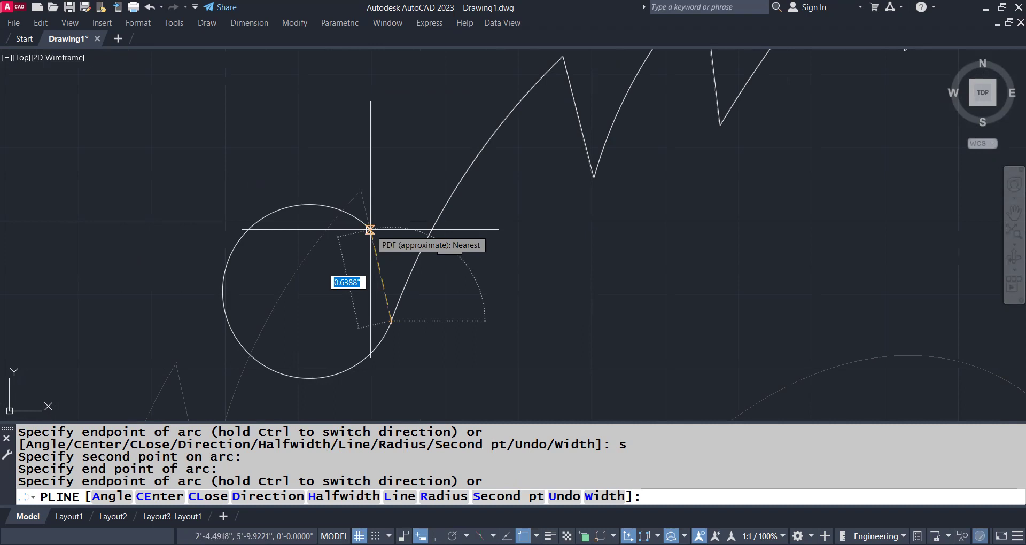
middle_click_drag(371, 230, 296, 213)
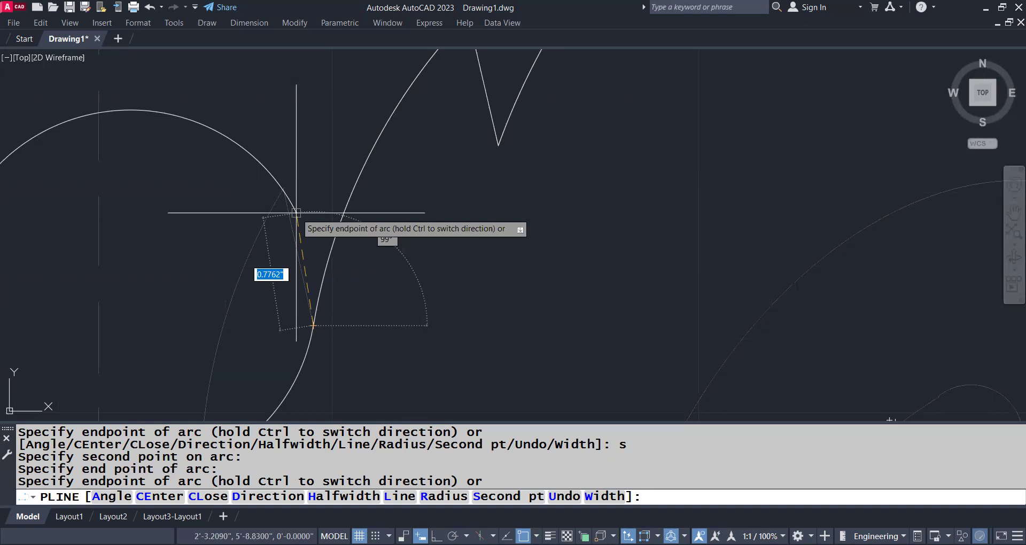
scroll(296, 213, "down", 2)
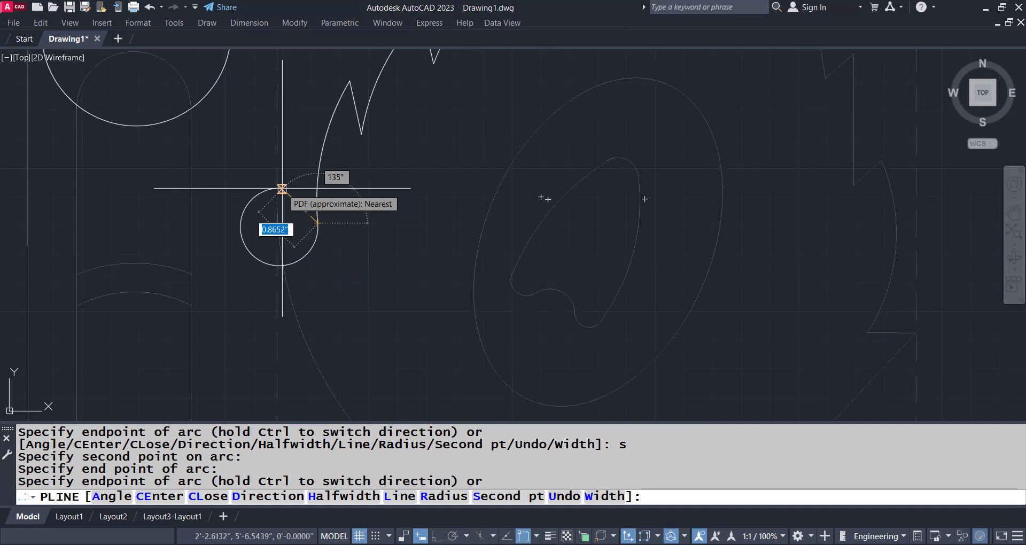
key("Return")
scroll(435, 128, "down", 3)
scroll(438, 144, "down", 2)
scroll(440, 154, "down", 1)
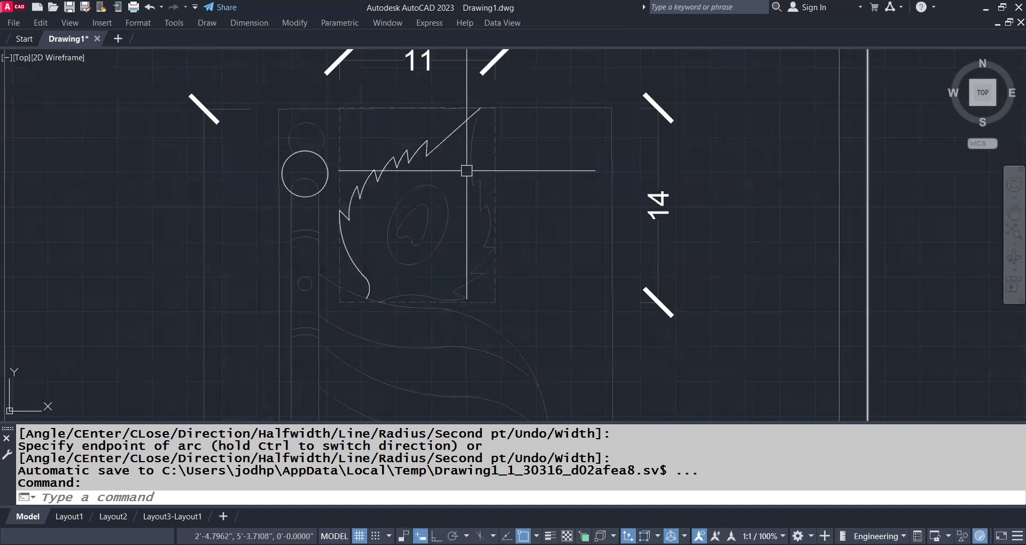
- Mirror the traced feather half about a vertical line, keeping the original
left_click(453, 131)
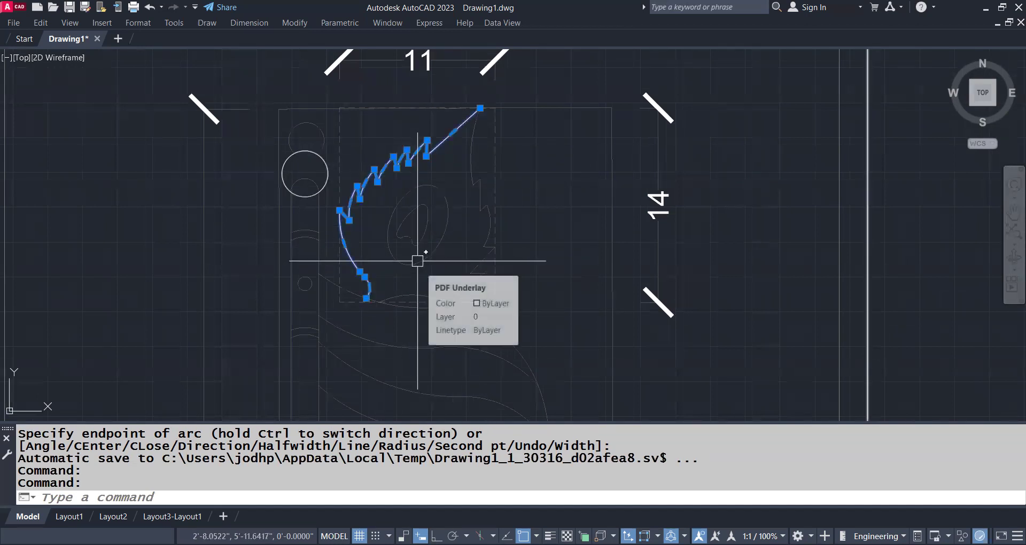
type("MI")
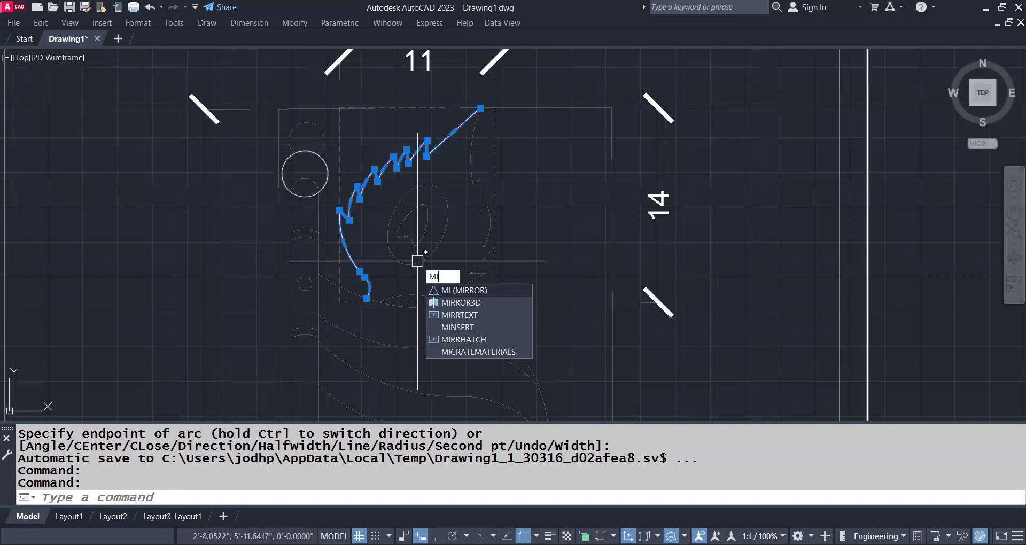
key("Return")
left_click(417, 261)
left_click(417, 160)
key("Return")
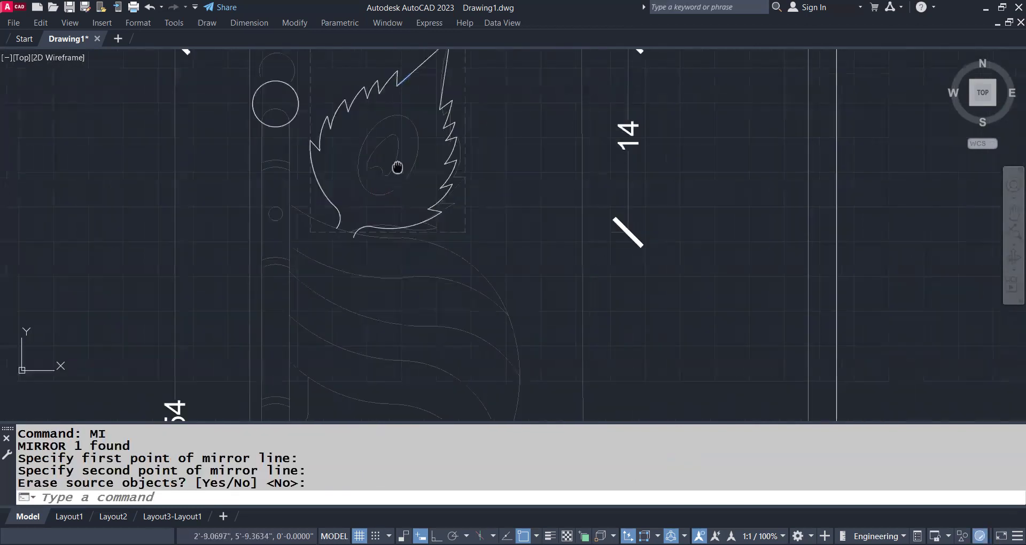
- Zoom in on the feather's eye and start an ellipse with EL
middle_click_drag(388, 132, 385, 160)
scroll(406, 134, "up", 2)
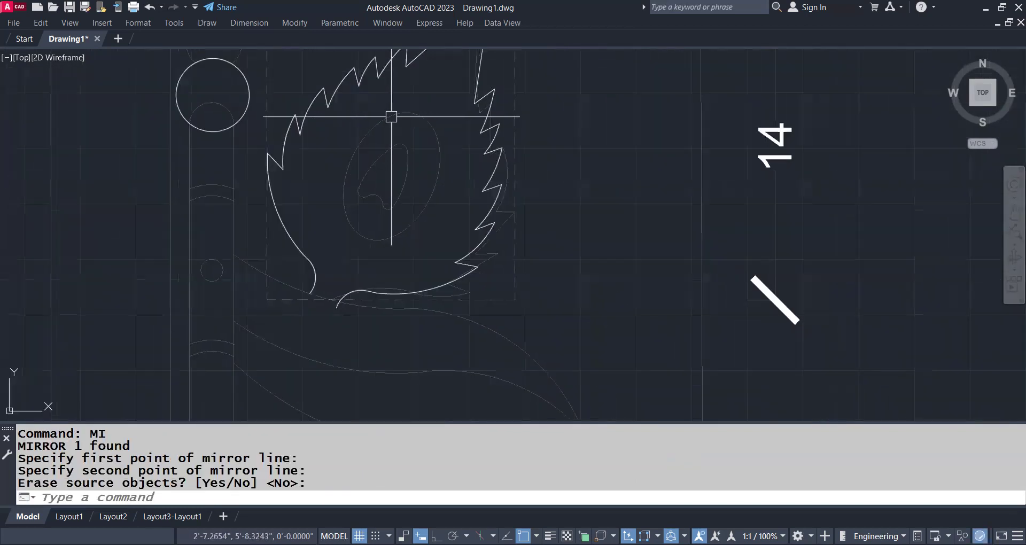
scroll(394, 115, "up", 2)
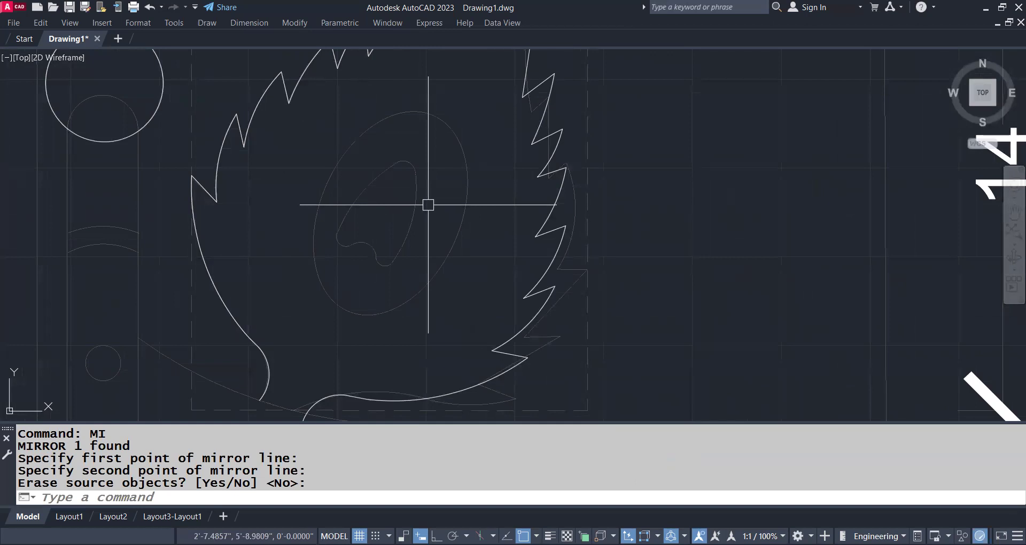
type("EL")
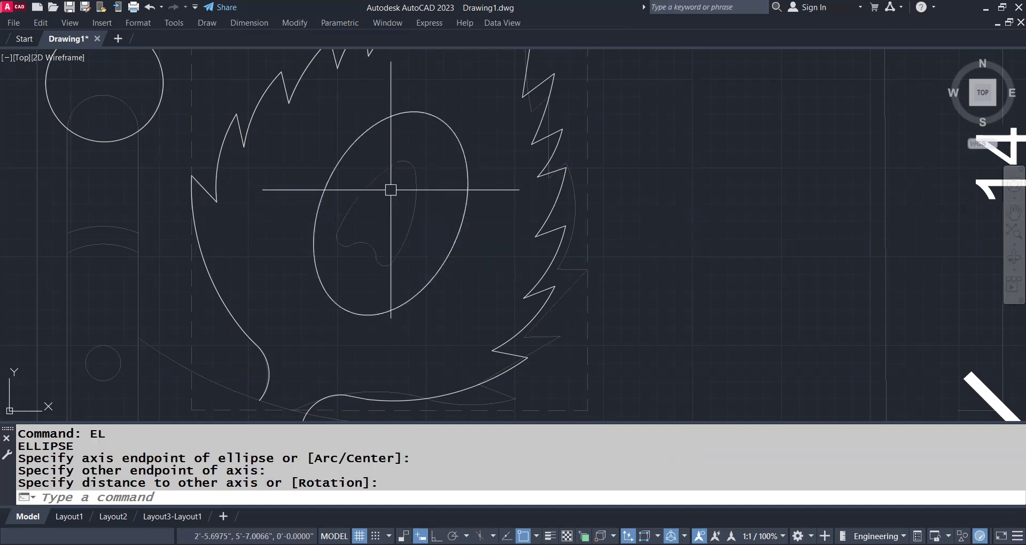
- Start a polyline at the first point of the eye's inner curve on the underlay
scroll(380, 181, "up", 4)
middle_click_drag(342, 314, 365, 246)
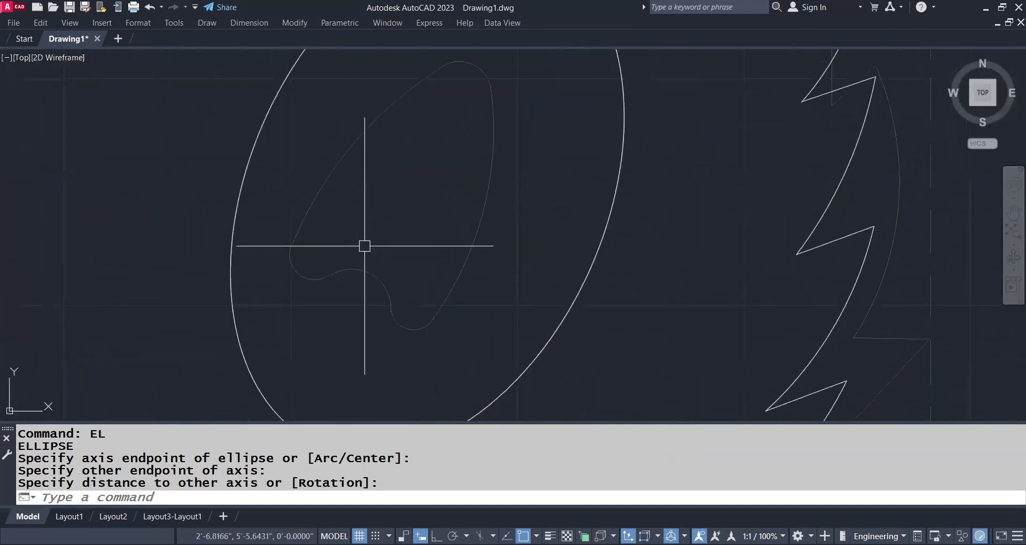
type("PL")
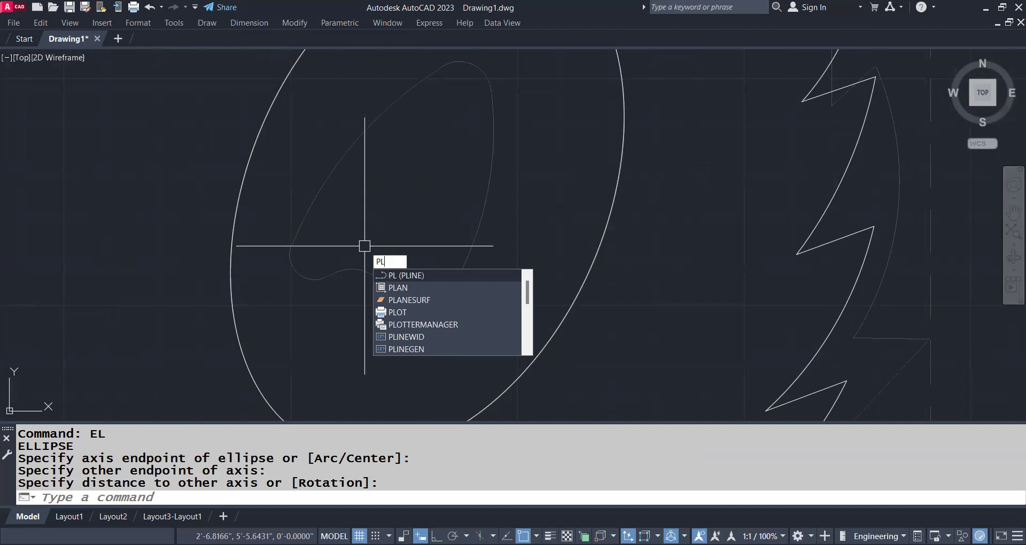
key("Return")
left_click(376, 273)
scroll(368, 273, "up", 5)
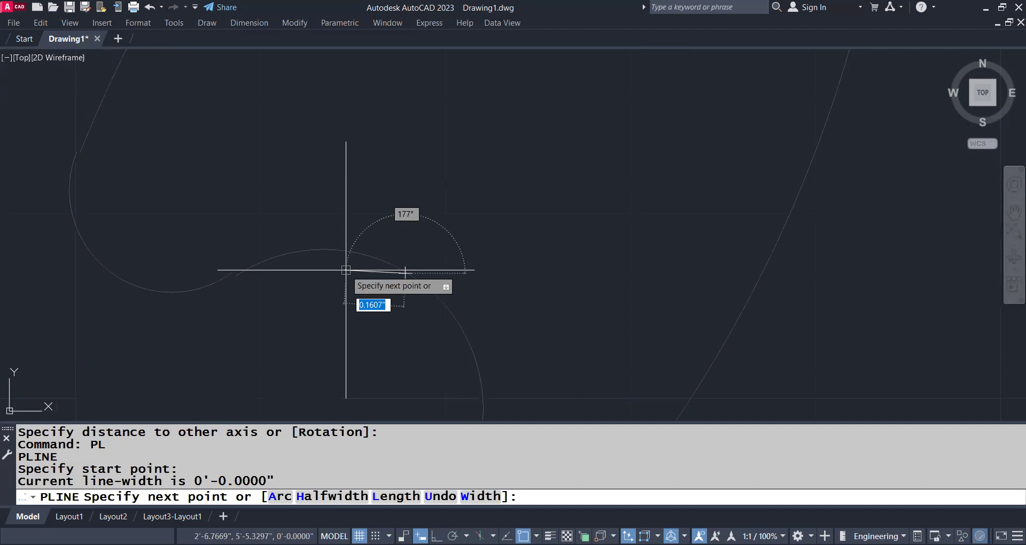
- End the polyline and explode the S-shaped polyline into separate arcs
key("Escape")
scroll(264, 171, "up", 2)
scroll(226, 121, "up", 2)
left_click(228, 105)
key("Escape")
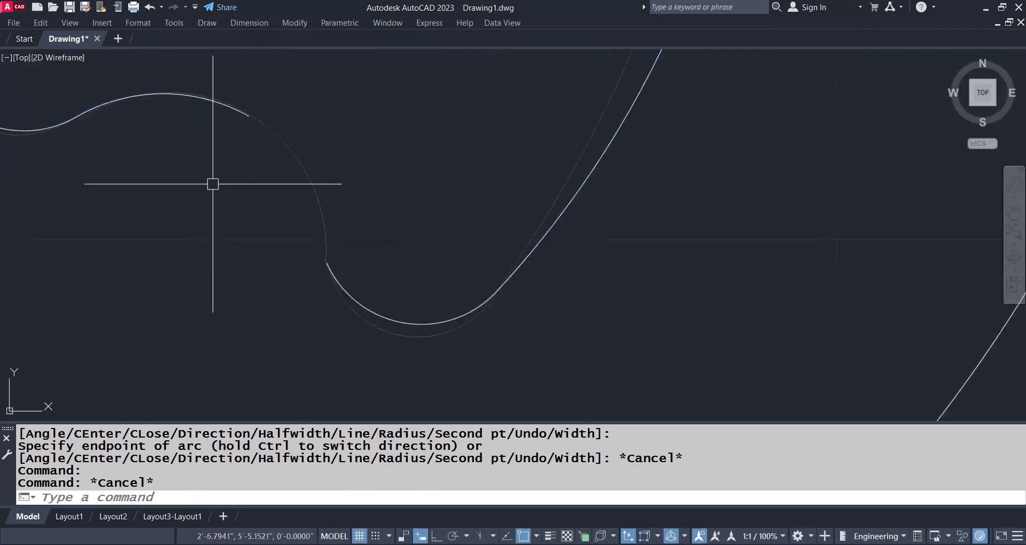
left_click(206, 98)
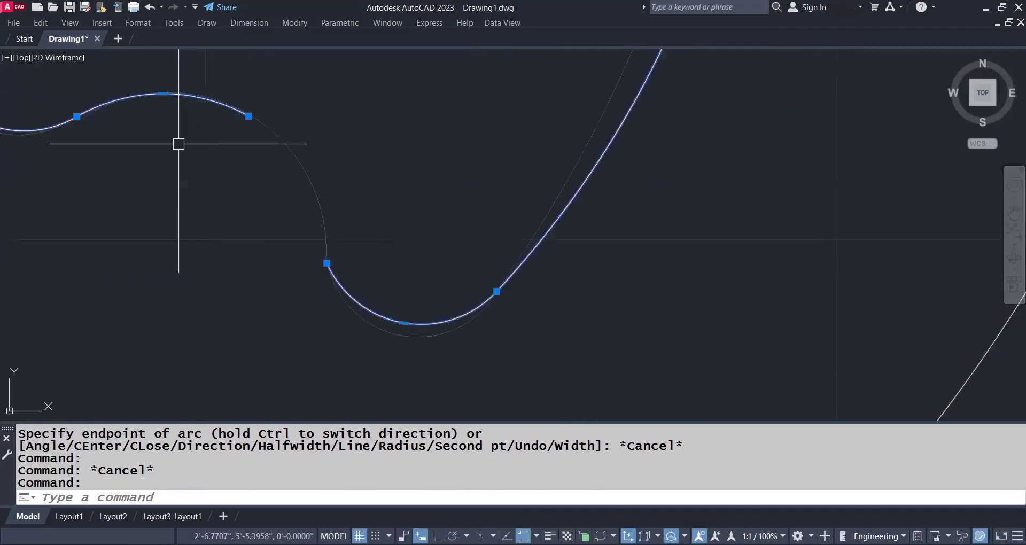
type("x")
key("Return")
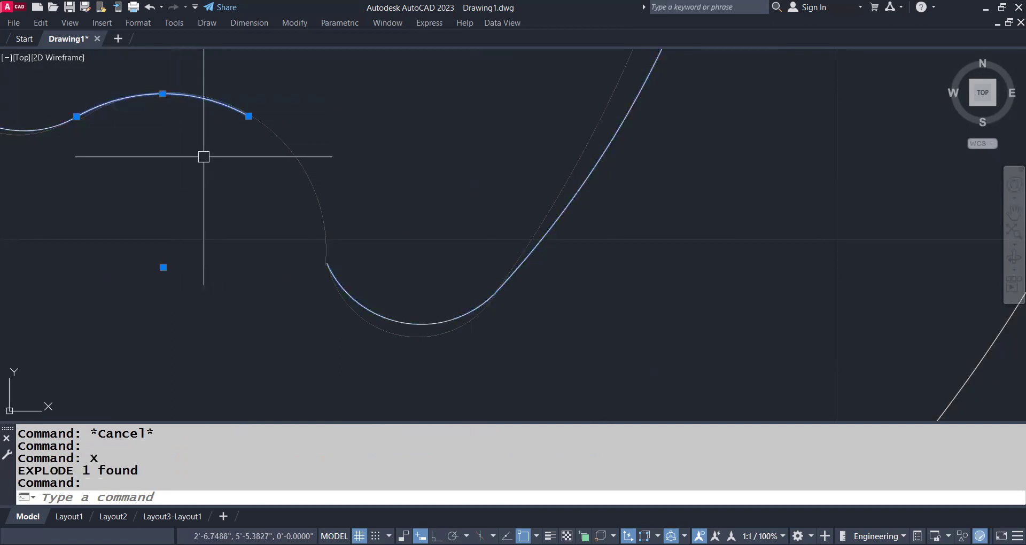
key("Escape")
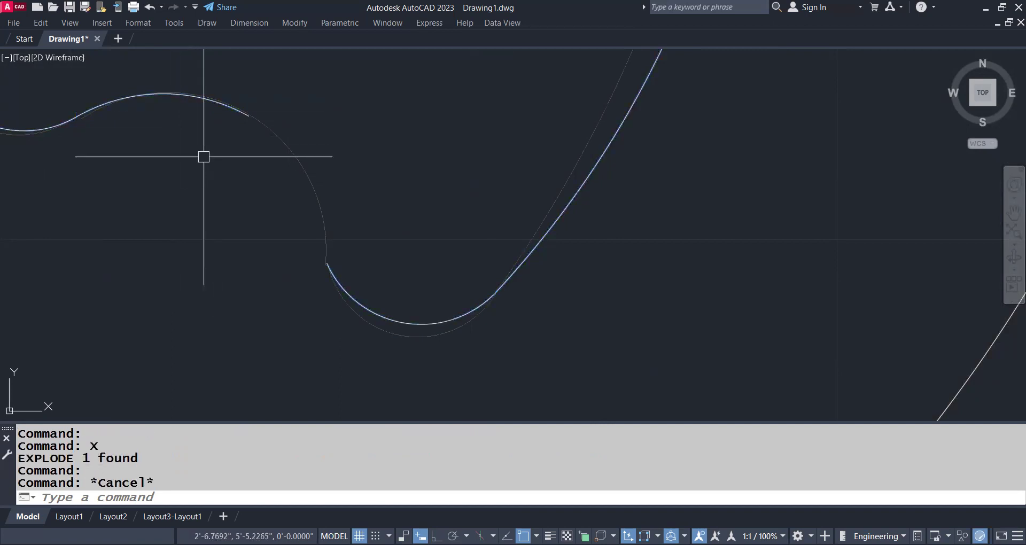
- Extend the arc to its boundary with the EX command
type("ex")
key("Return")
left_click(229, 109)
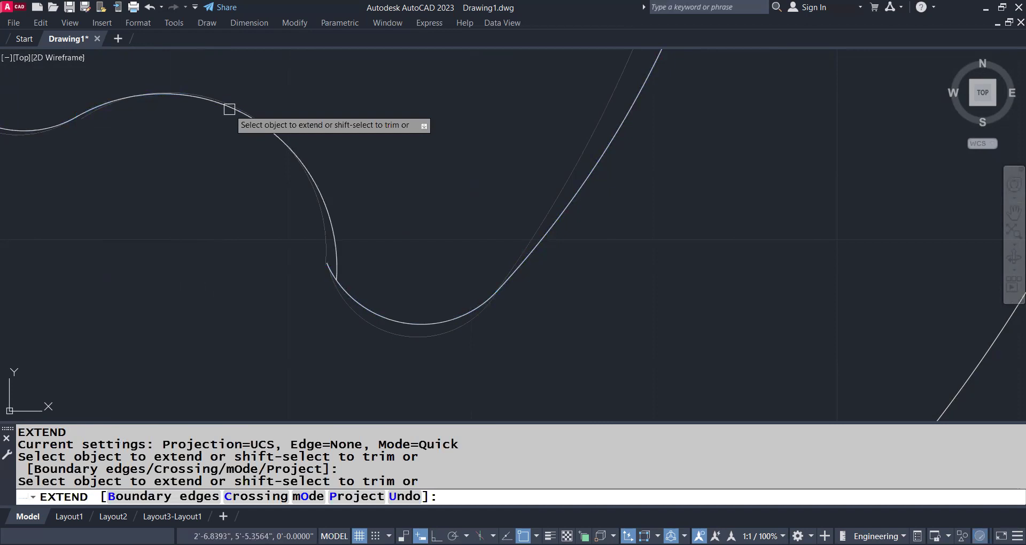
key("Escape")
scroll(337, 304, "up", 5)
- Grip-stretch the arc's endpoint so it follows the underlay curve, then zoom out
left_click(287, 268)
left_click(275, 235)
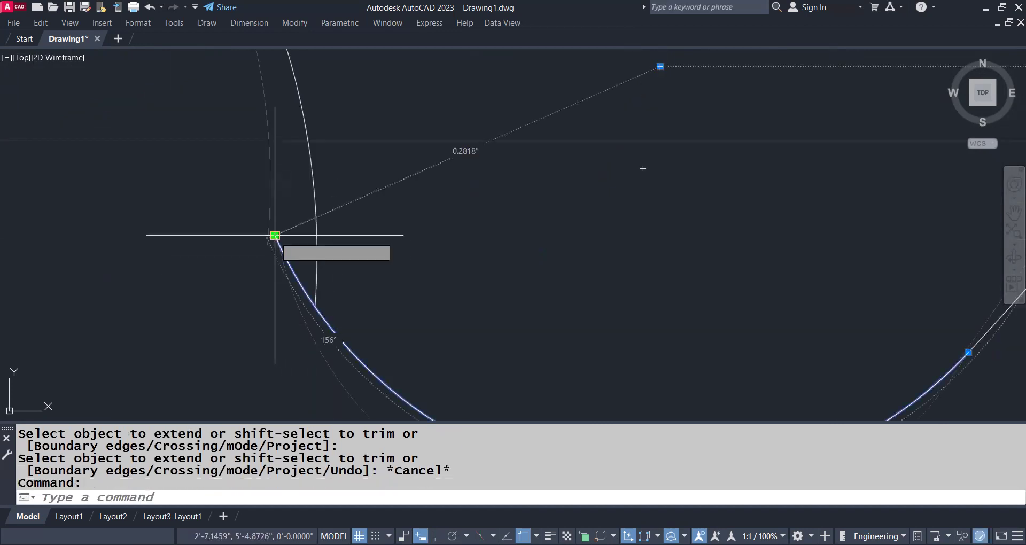
left_click(275, 235)
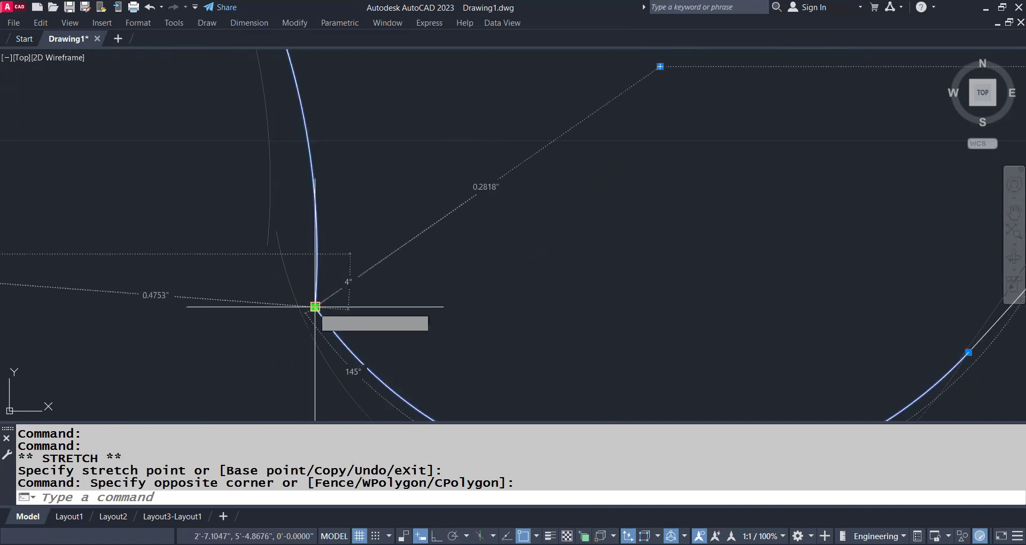
left_click(315, 306)
scroll(384, 204, "down", 3)
key("Escape")
scroll(385, 203, "down", 5)
scroll(428, 235, "down", 1)
scroll(428, 236, "down", 3)
scroll(342, 176, "down", 2)
scroll(259, 118, "down", 1)
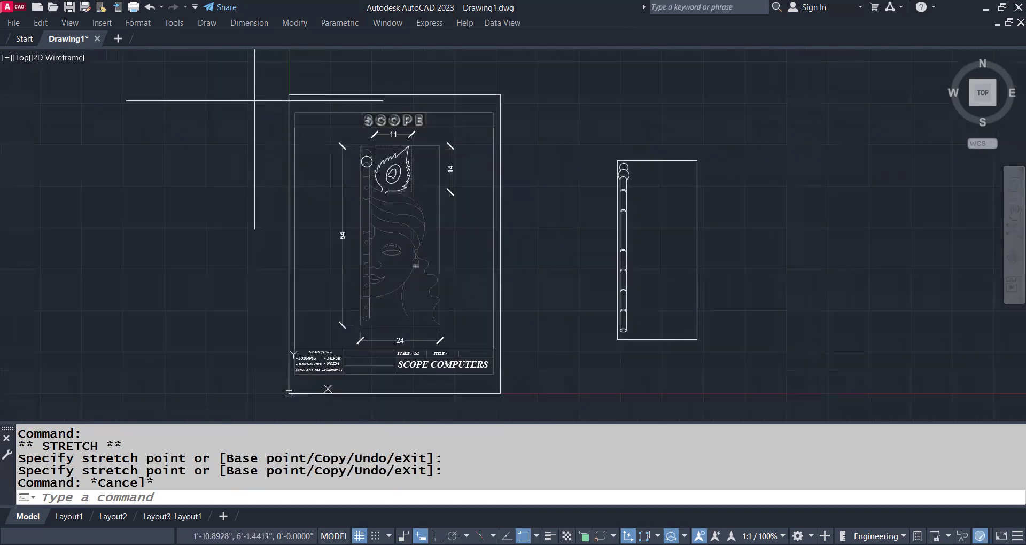
- Clear the selection and zoom in on the hair curves below the feather
left_click(423, 222)
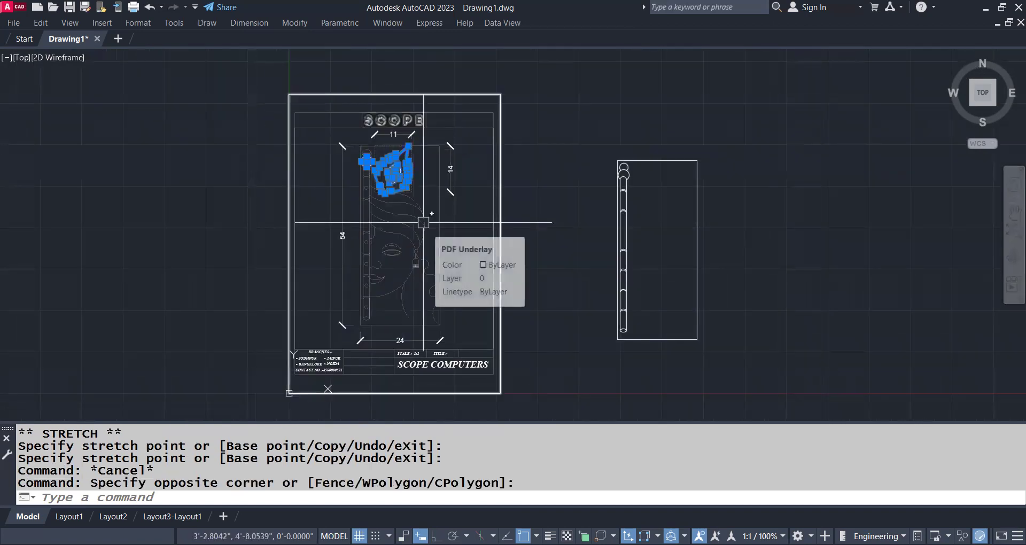
key("Escape")
scroll(406, 221, "up", 2)
scroll(398, 221, "up", 1)
scroll(394, 222, "up", 1)
scroll(394, 222, "down", 3)
middle_click_drag(400, 183, 252, 126)
scroll(320, 155, "up", 1)
scroll(325, 186, "up", 1)
scroll(251, 125, "up", 2)
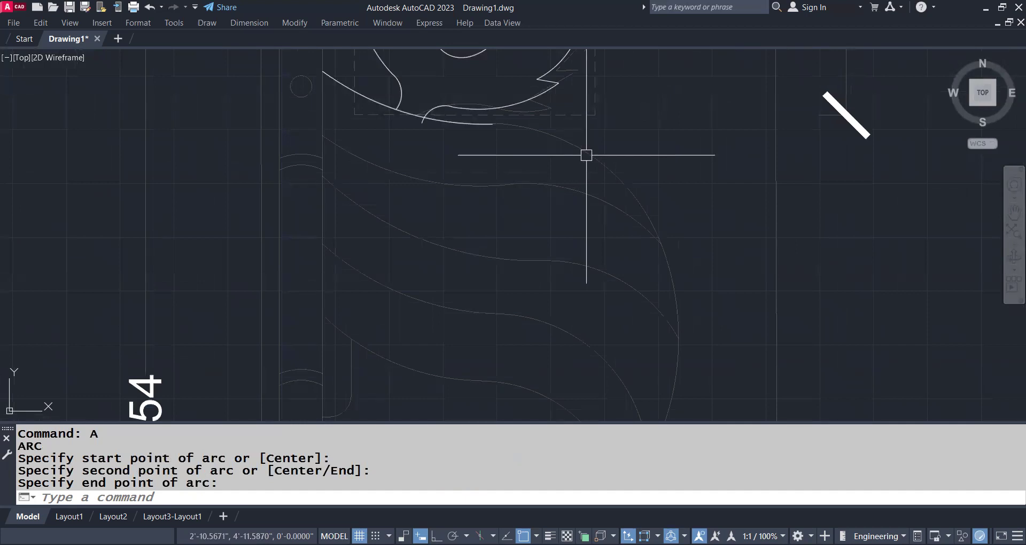
- Trace the outer hair-edge arc, ending it on the underlay curve
key("Return")
key("Return")
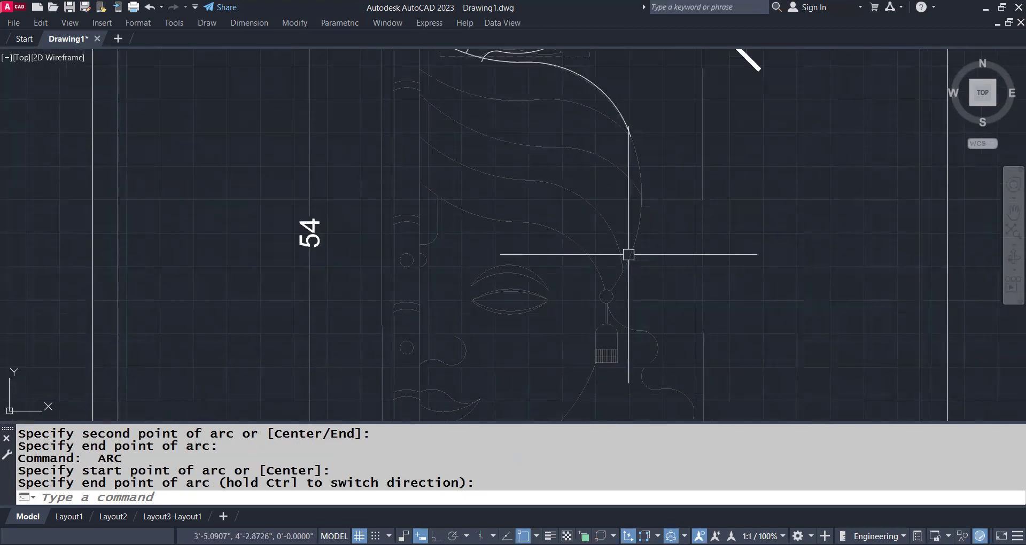
scroll(628, 254, "up", 1)
scroll(579, 229, "down", 1)
scroll(579, 228, "up", 1)
scroll(444, 124, "up", 1)
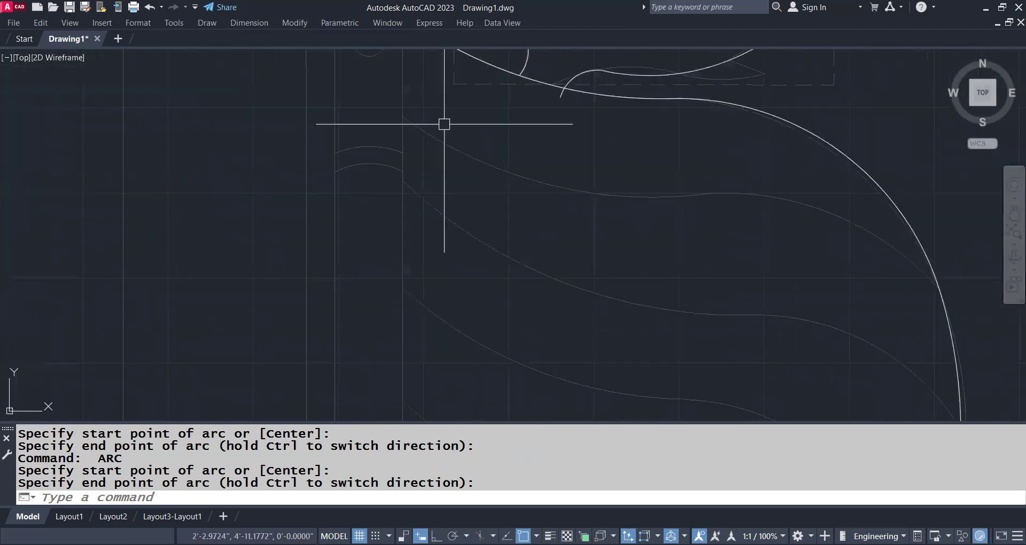
left_click(657, 198)
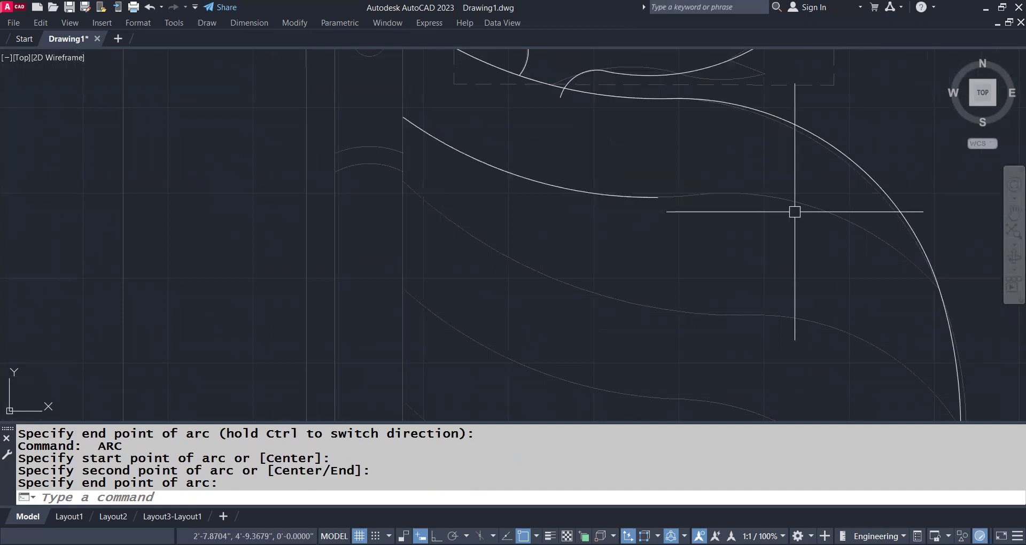
- Trace the next wavy hair strands as arcs, then bring the whole panel into view
key("Return")
key("Return")
scroll(794, 211, "down", 3)
scroll(562, 179, "up", 1)
scroll(562, 179, "up", 3)
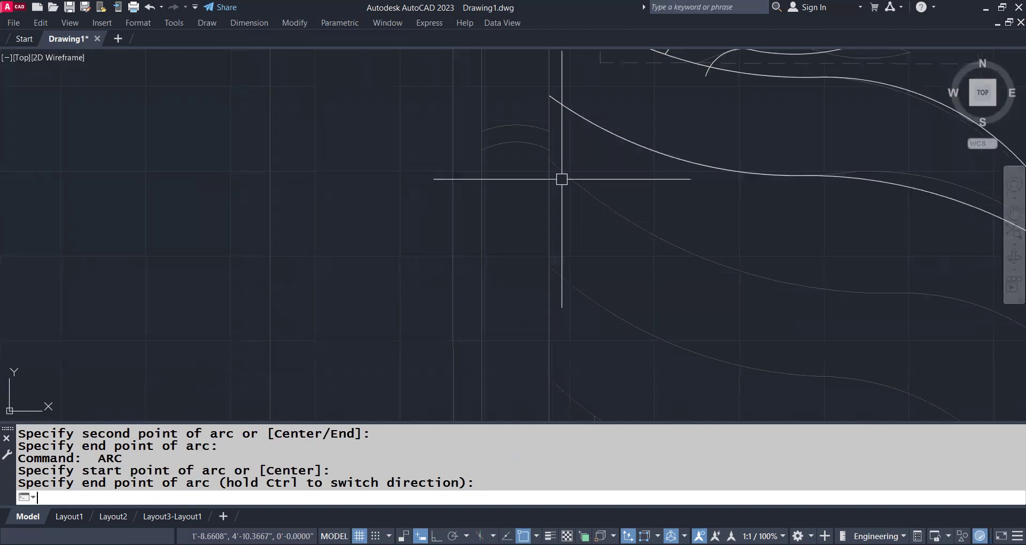
scroll(562, 179, "down", 3)
scroll(448, 133, "up", 1)
scroll(429, 129, "up", 2)
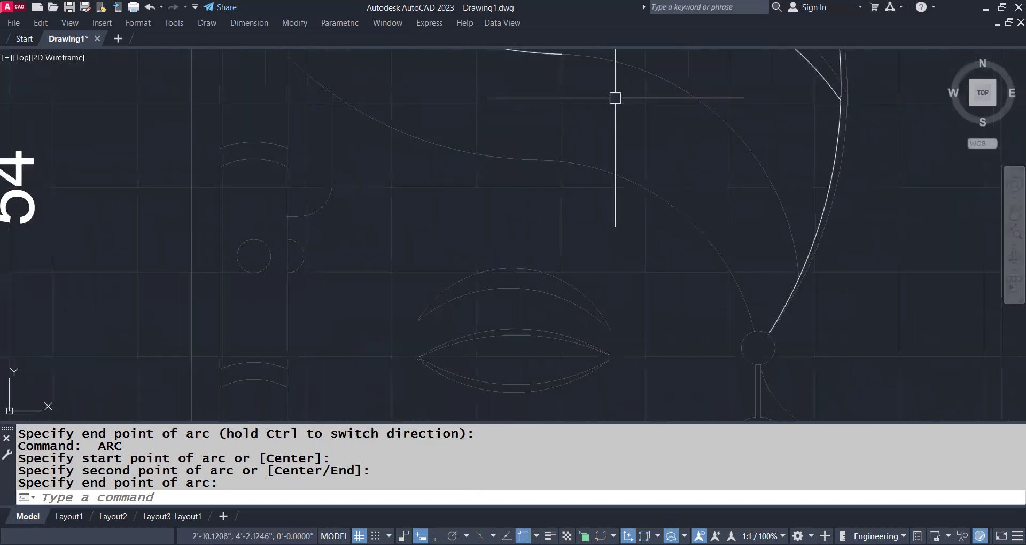
key("Return")
key("Return")
scroll(604, 122, "down", 3)
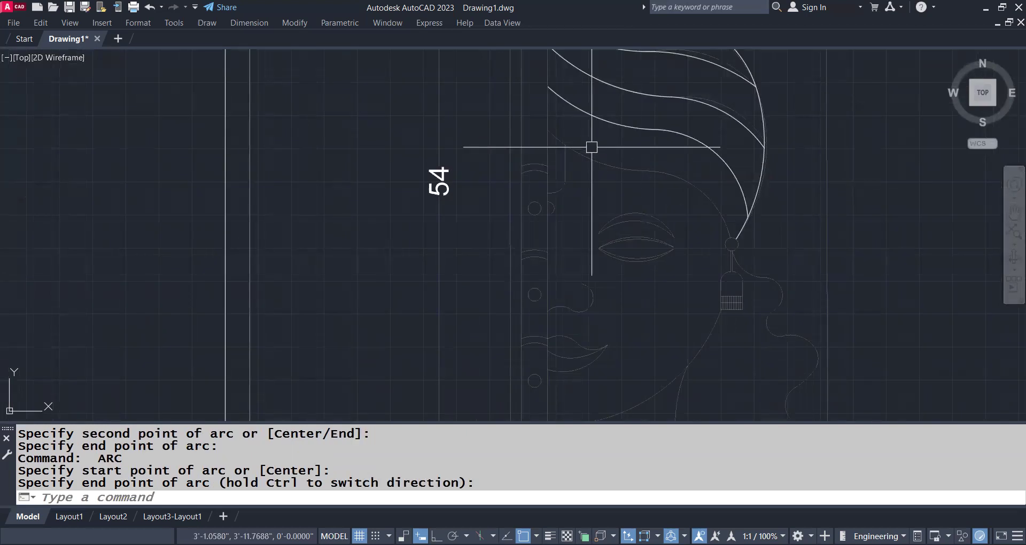
scroll(592, 147, "down", 5)
middle_click_drag(543, 221, 377, 273)
middle_click_drag(403, 254, 356, 238)
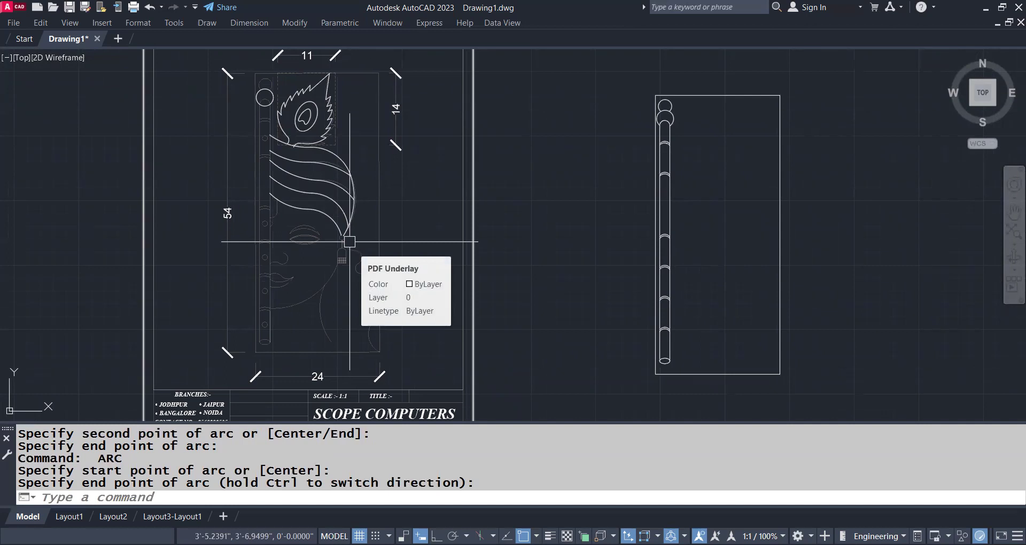
- Window-select the 21 traced feather and hair objects and copy them onto the second panel
scroll(175, 193, "down", 2)
scroll(176, 194, "down", 2)
left_click(105, 118)
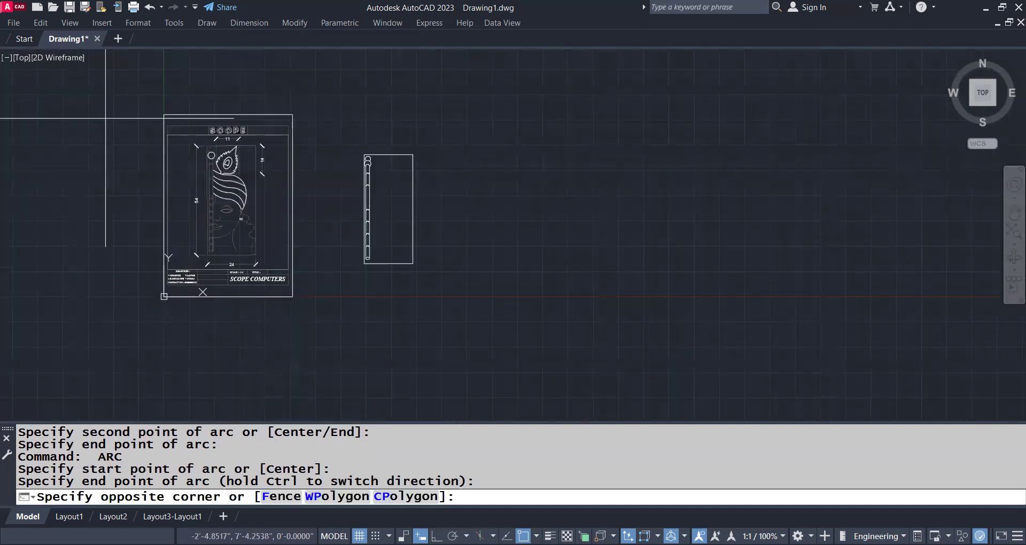
left_click(250, 217)
scroll(216, 137, "up", 4)
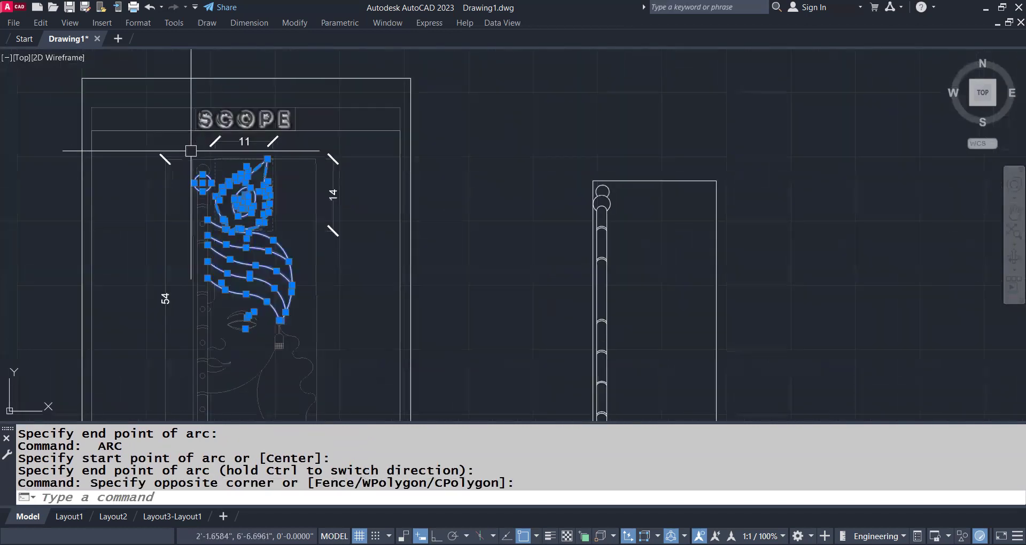
mouse_move(254, 222)
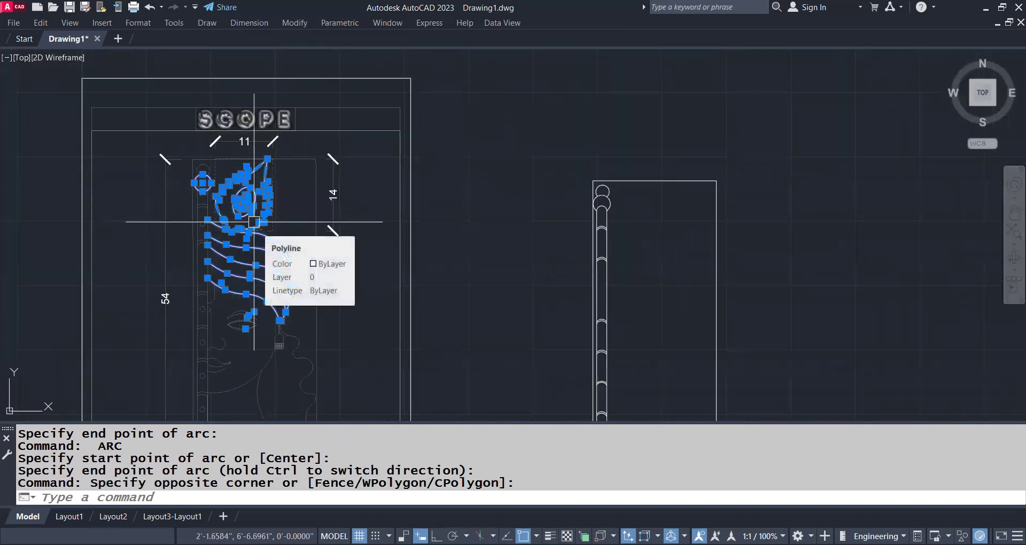
type("CO")
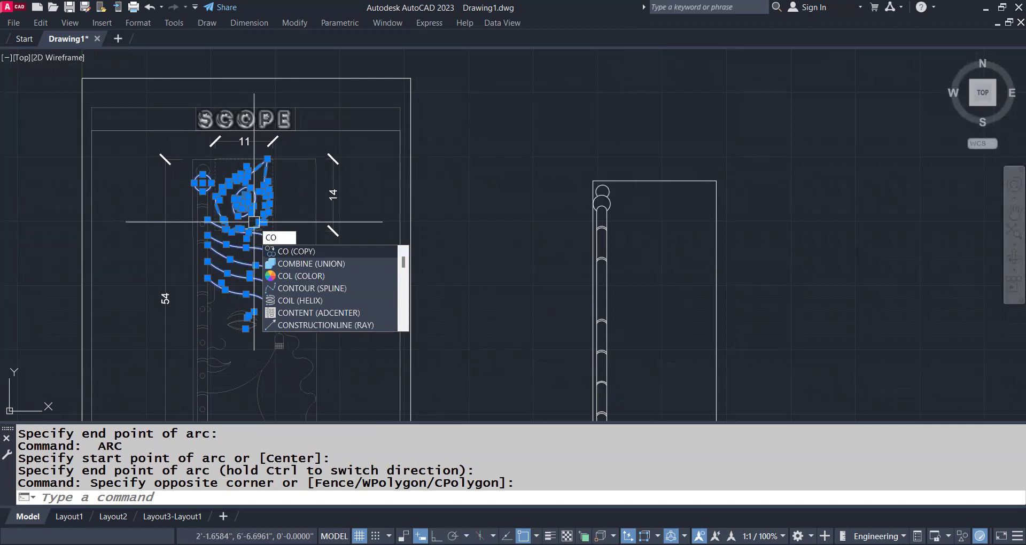
key("Return")
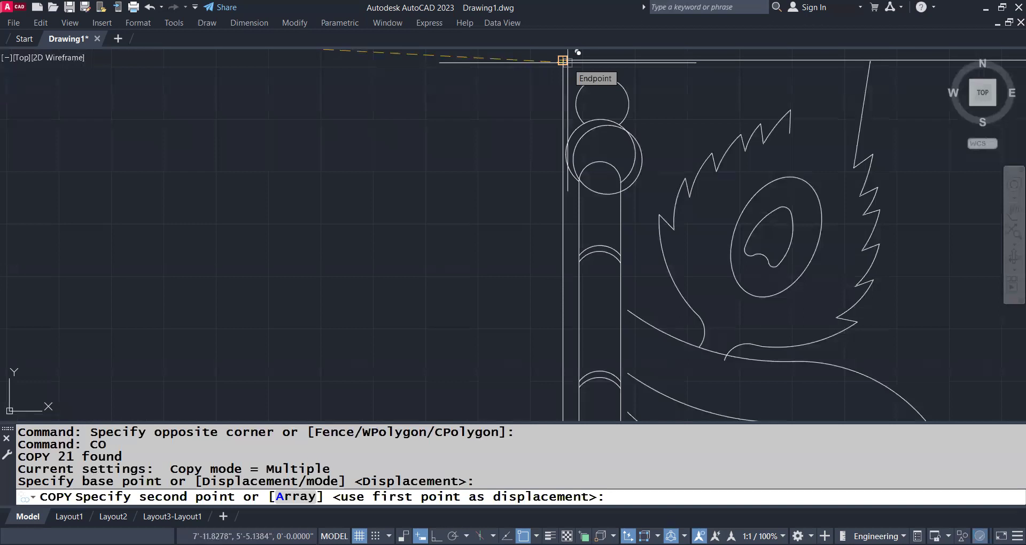
left_click(563, 60)
key("Escape")
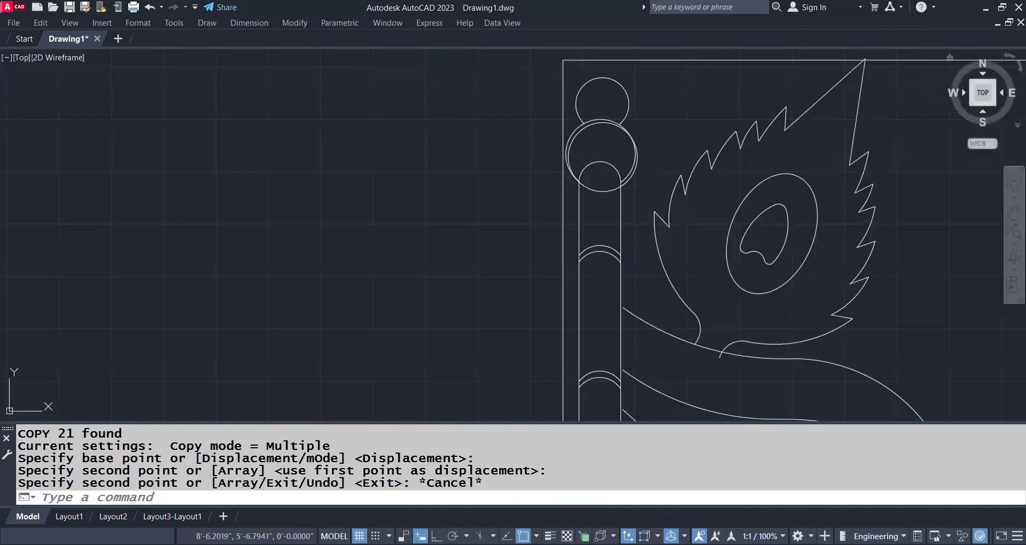
middle_click_drag(909, 126, 703, 126)
middle_click_drag(465, 285, 462, 140)
- Stop extending the flag stripe lines and zoom out to show the whole flag
scroll(417, 187, "up", 4)
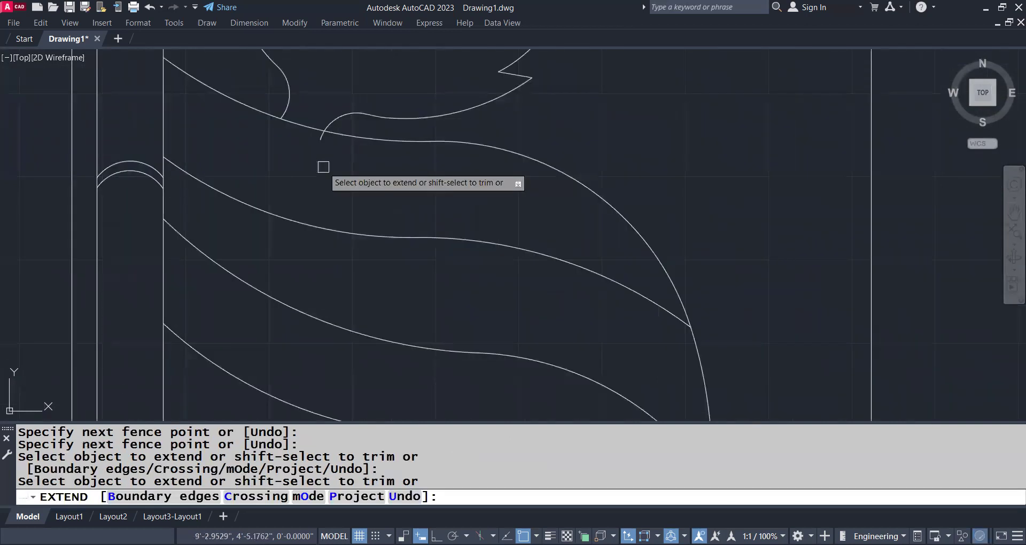
key("Escape")
scroll(323, 167, "down", 5)
mouse_move(442, 142)
middle_mouse_down()
mouse_move(476, 239)
mouse_move(513, 287)
mouse_move(545, 279)
middle_mouse_up()
scroll(497, 302, "down", 4)
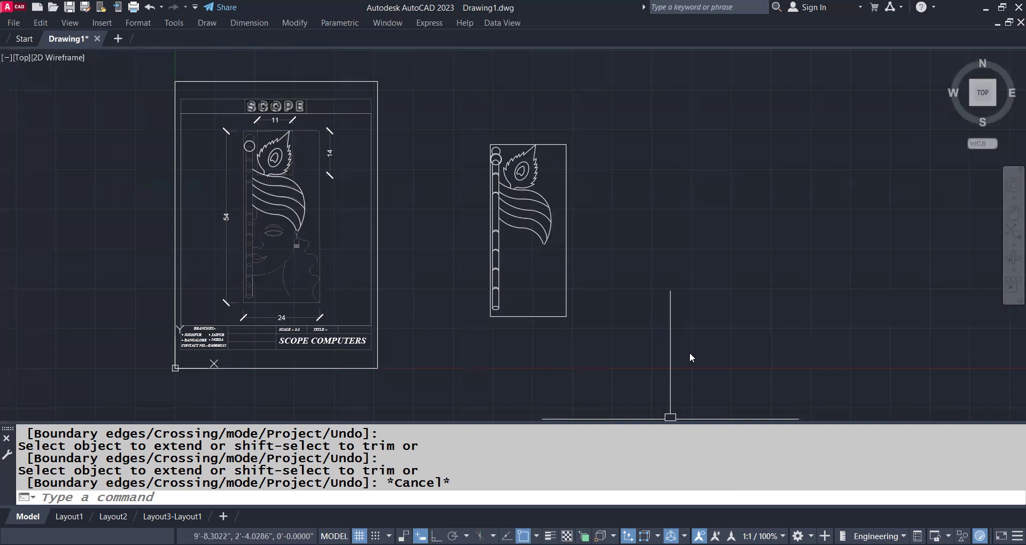
- Open the Select Reference File dialog with IAT and browse between the C: drive and Downloads
type("IAT")
key("Return")
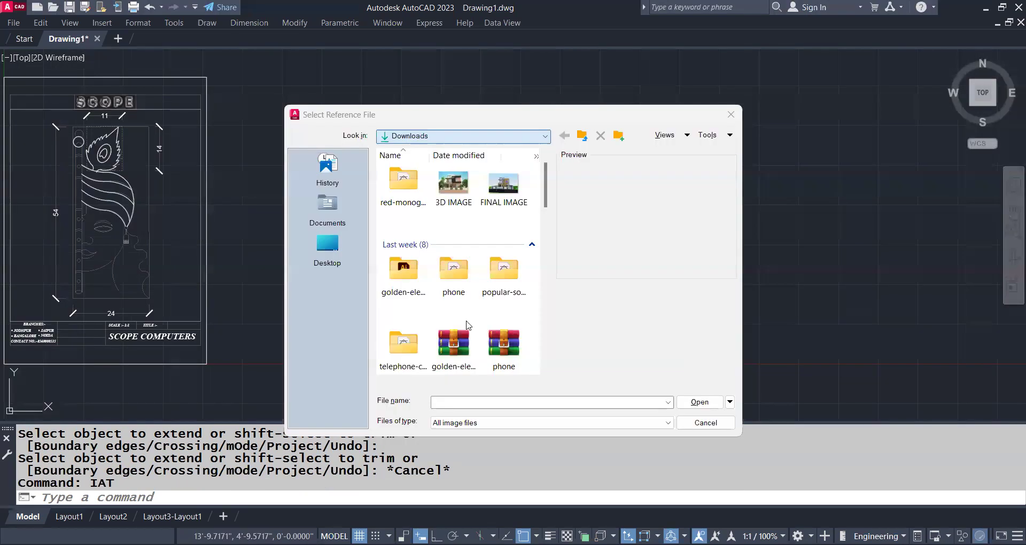
scroll(460, 315, "down", 3)
scroll(454, 305, "down", 3)
scroll(436, 292, "up", 4)
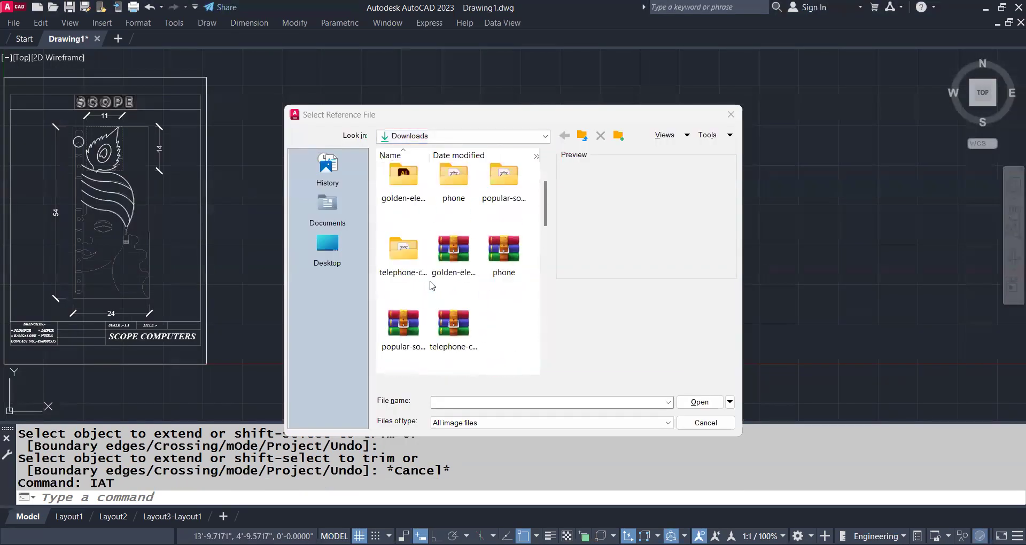
scroll(432, 286, "up", 4)
left_click(501, 136)
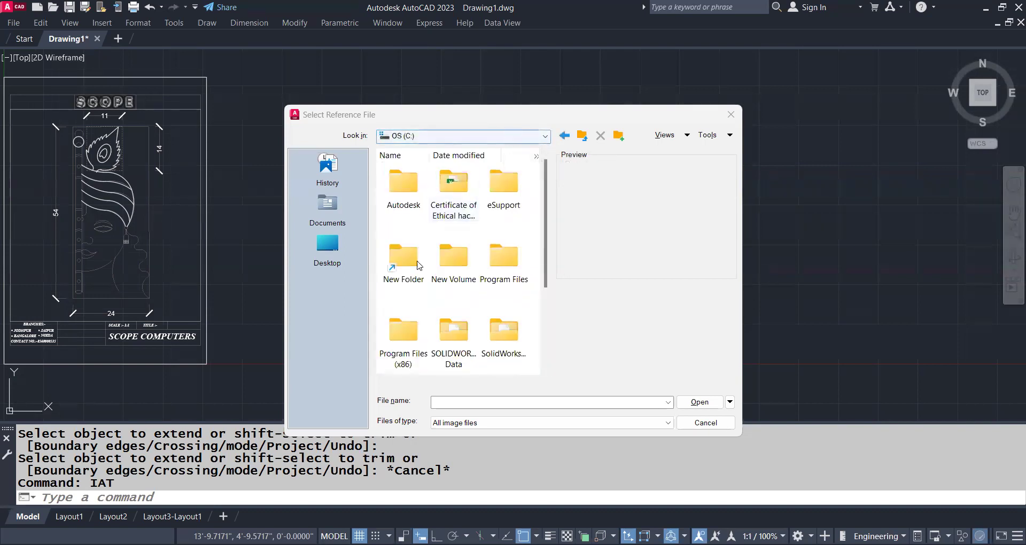
left_click(502, 136)
left_click(459, 254)
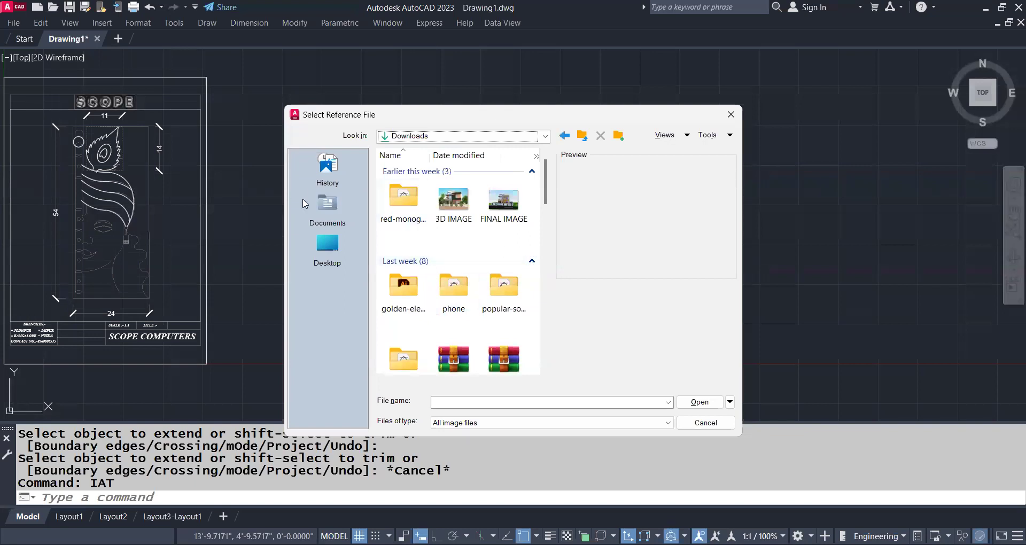
- Close the file browser without attaching and open the External References palette with IM
scroll(427, 277, "down", 3)
scroll(428, 276, "down", 3)
scroll(428, 277, "down", 2)
scroll(428, 277, "down", 3)
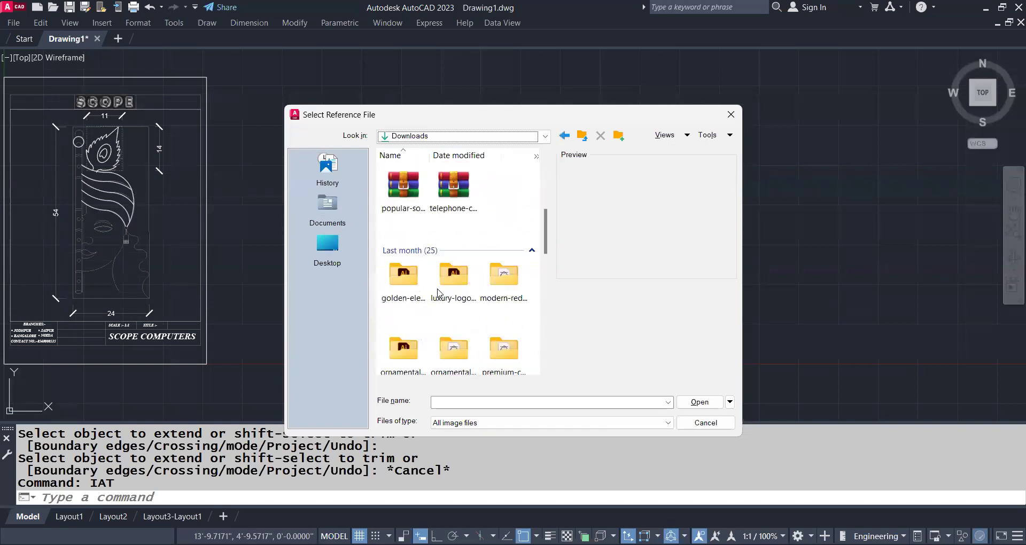
left_click(727, 117)
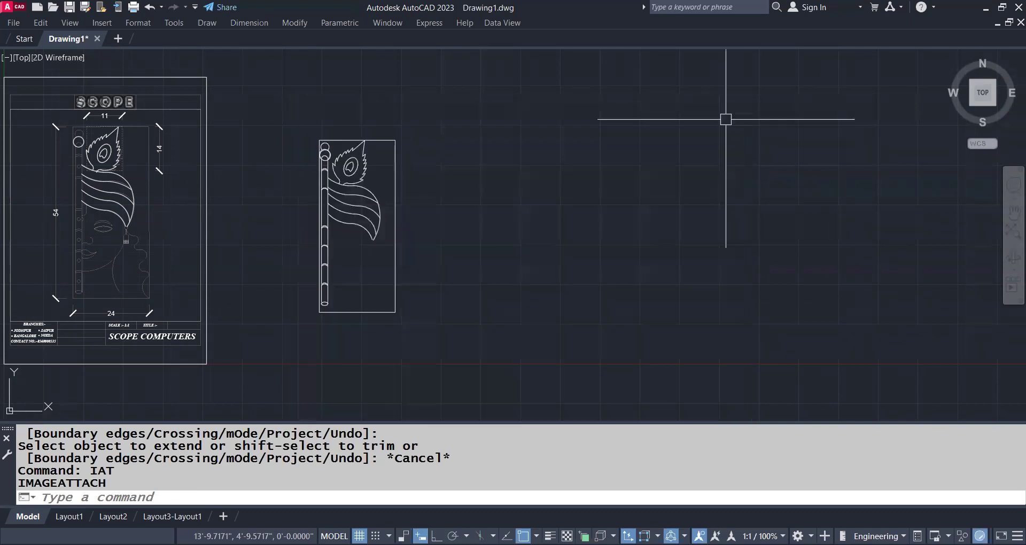
type("IM")
key("Return")
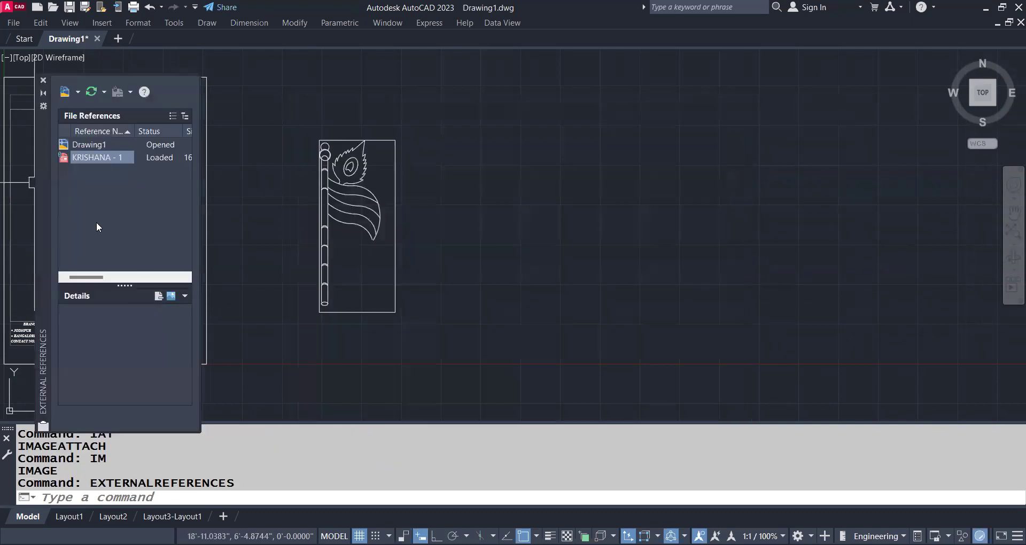
- Attach the FILE19 PDF as an underlay from the External References palette
right_click(96, 222)
left_click(164, 323)
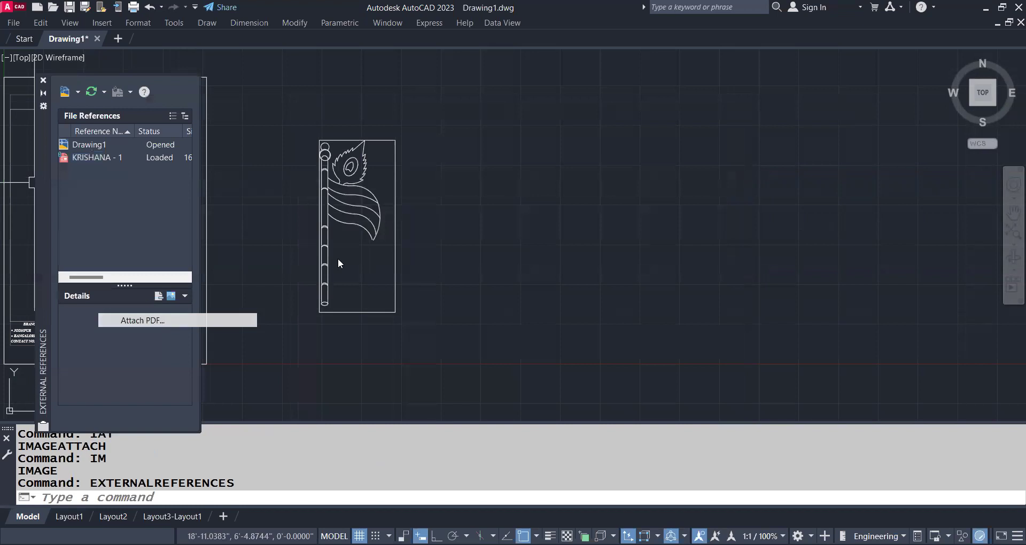
left_click(700, 402)
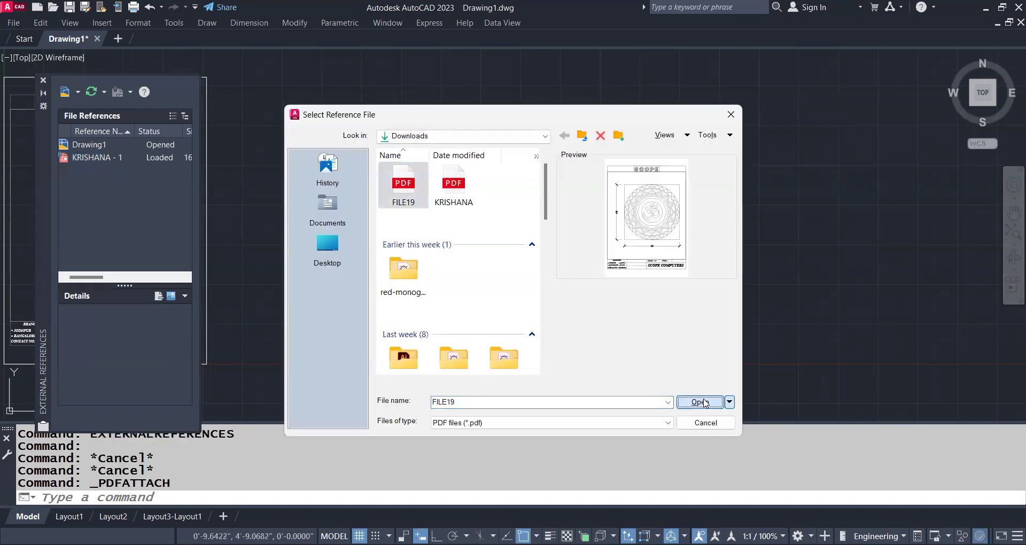
left_click(581, 392)
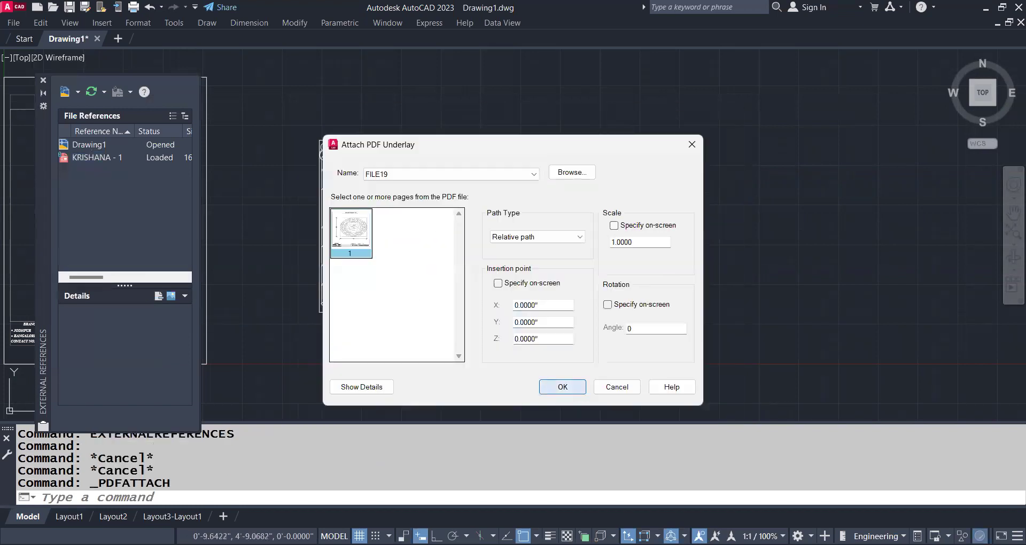
scroll(469, 277, "down", 2)
scroll(469, 277, "down", 1)
scroll(444, 251, "up", 2)
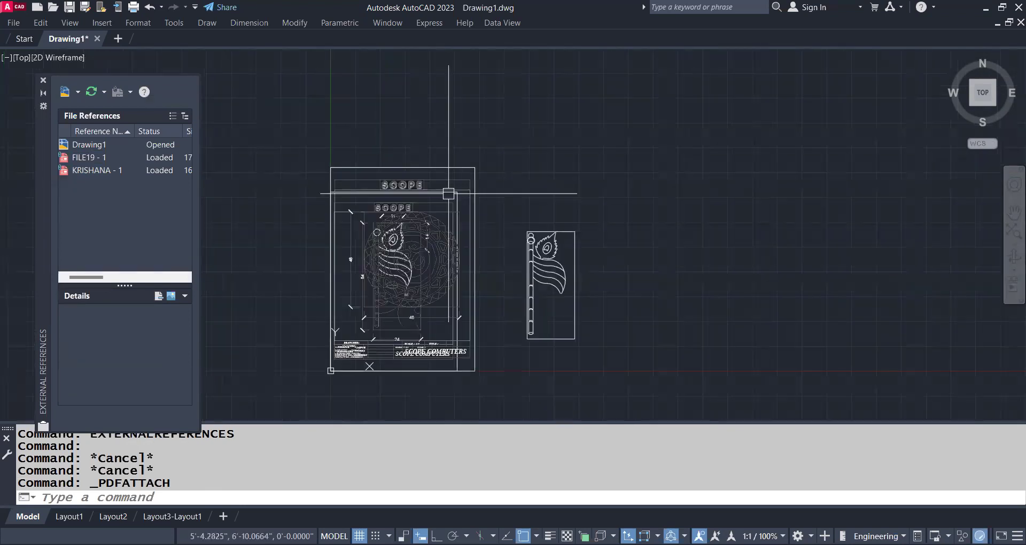
scroll(443, 251, "up", 2)
mouse_move(497, 190)
middle_mouse_down()
mouse_move(593, 134)
mouse_move(527, 131)
middle_mouse_up()
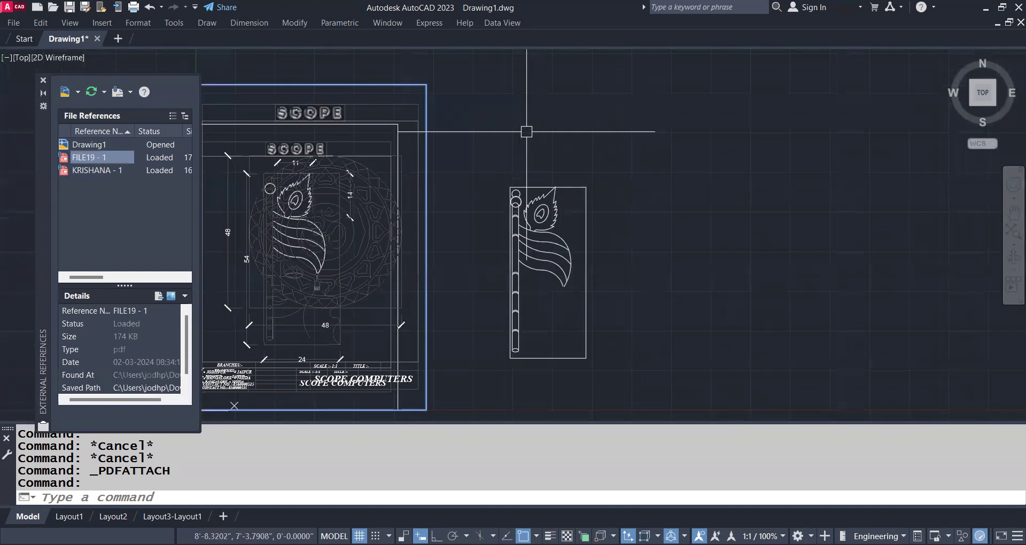
- Move the FILE19 underlay to a new position in the drawing
type("m")
key("Return")
left_click(526, 131)
scroll(770, 164, "down", 5)
scroll(755, 229, "up", 4)
scroll(609, 244, "up", 5)
scroll(609, 245, "down", 4)
scroll(535, 240, "up", 2)
scroll(460, 257, "up", 2)
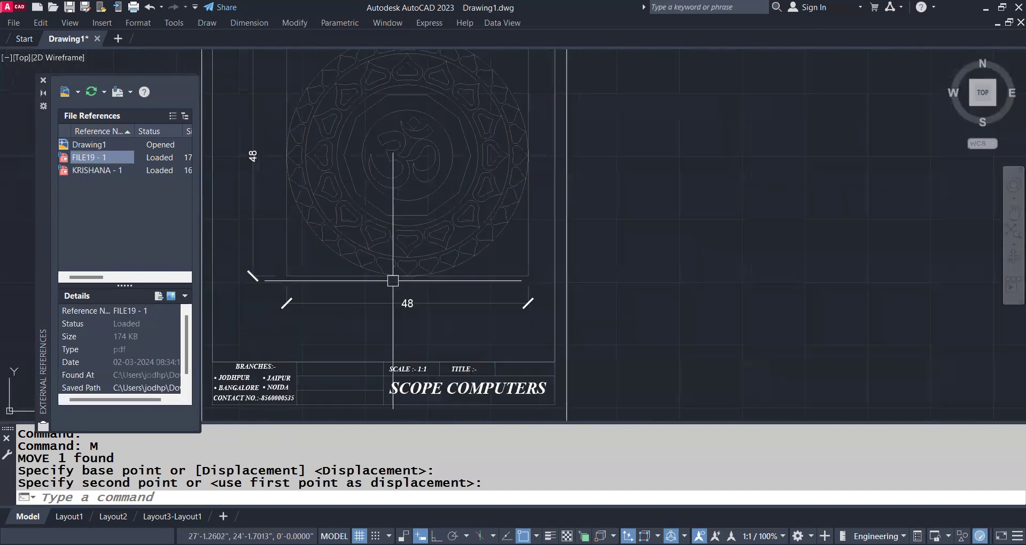
scroll(513, 299, "down", 2)
scroll(562, 315, "up", 2)
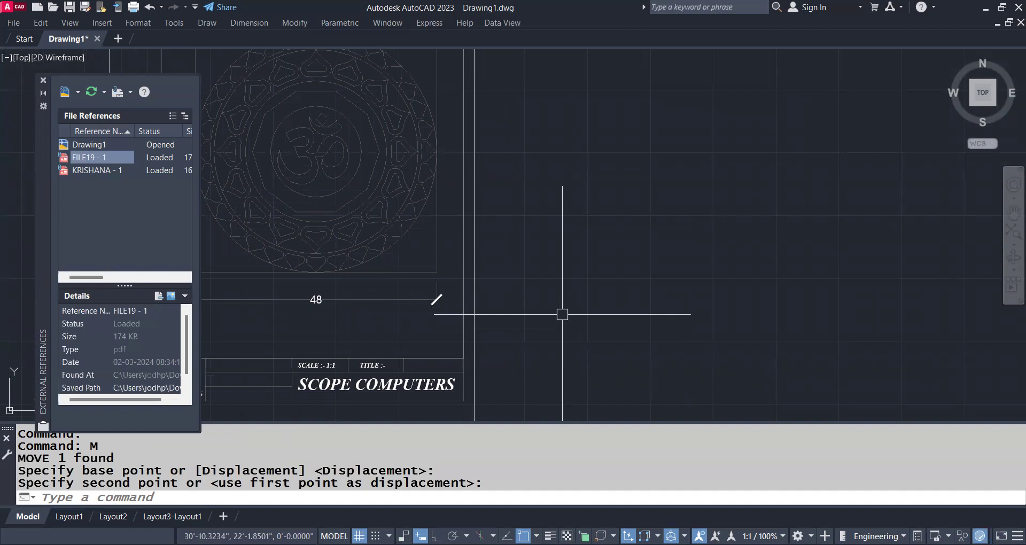
scroll(562, 314, "down", 2)
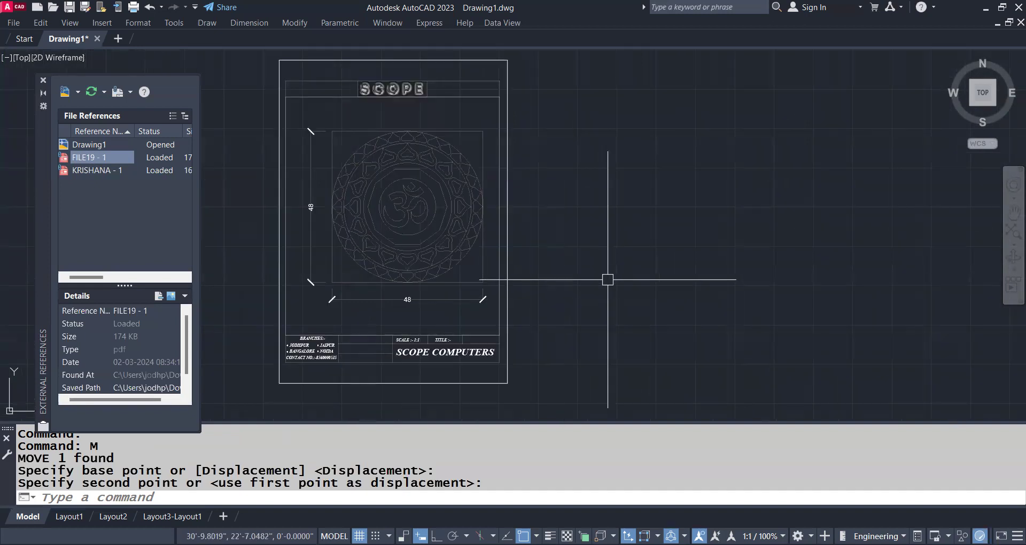
- Draw a circle with diameter 48
type("c")
key("Return")
middle_click_drag(608, 279, 419, 278)
left_click(660, 220)
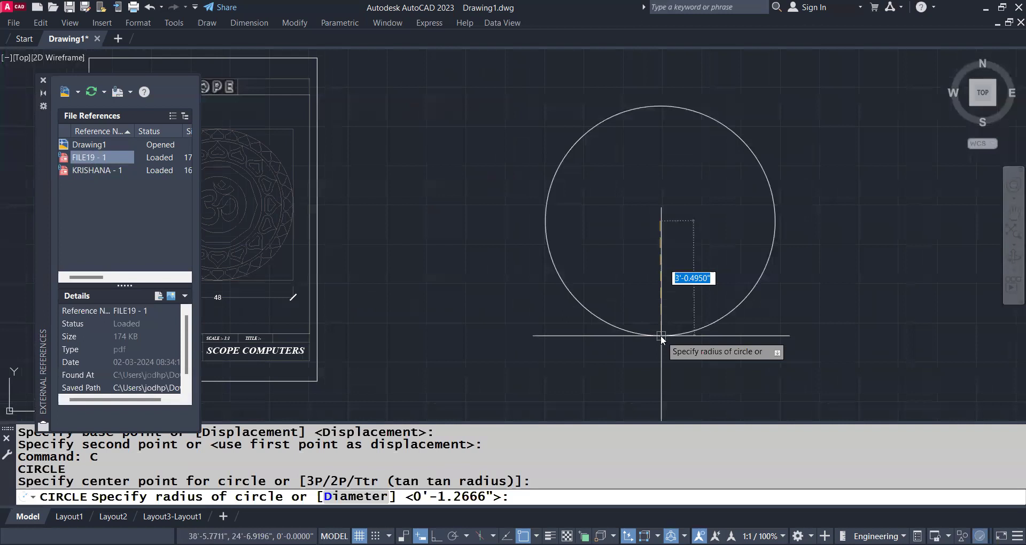
type("d")
key("Return")
type("48")
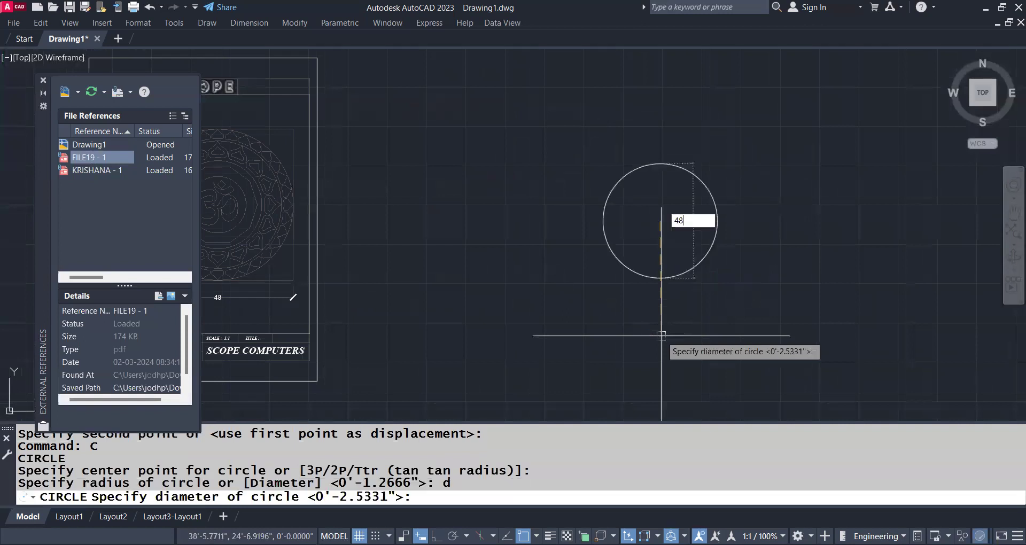
key("Return")
- Measure the 3.0013 gap between the PDF mandala's outer rings with DLI
middle_click_drag(556, 251, 689, 286)
scroll(337, 126, "up", 3)
scroll(393, 150, "up", 2)
middle_click_drag(393, 149, 395, 127)
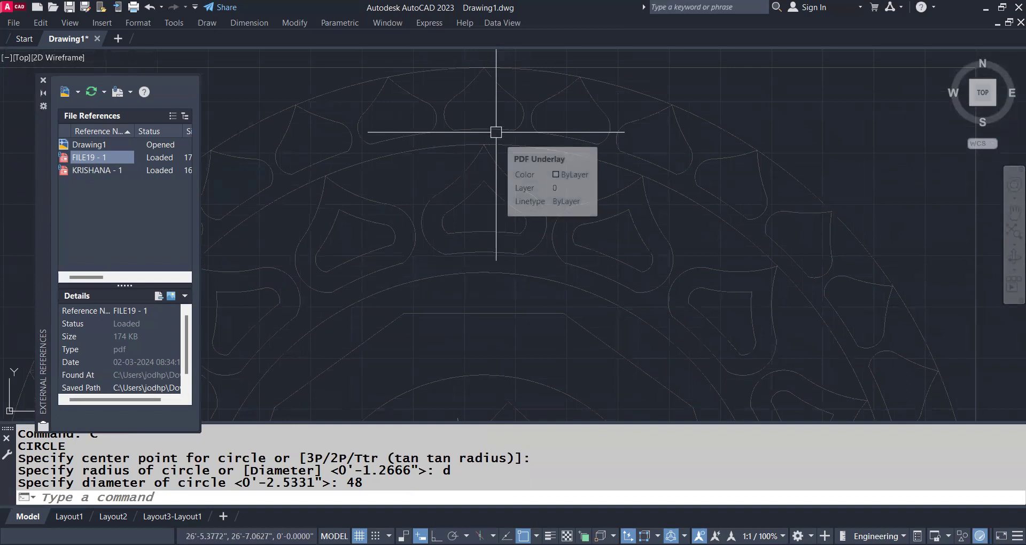
type("DLI")
key("Return")
left_click(484, 129)
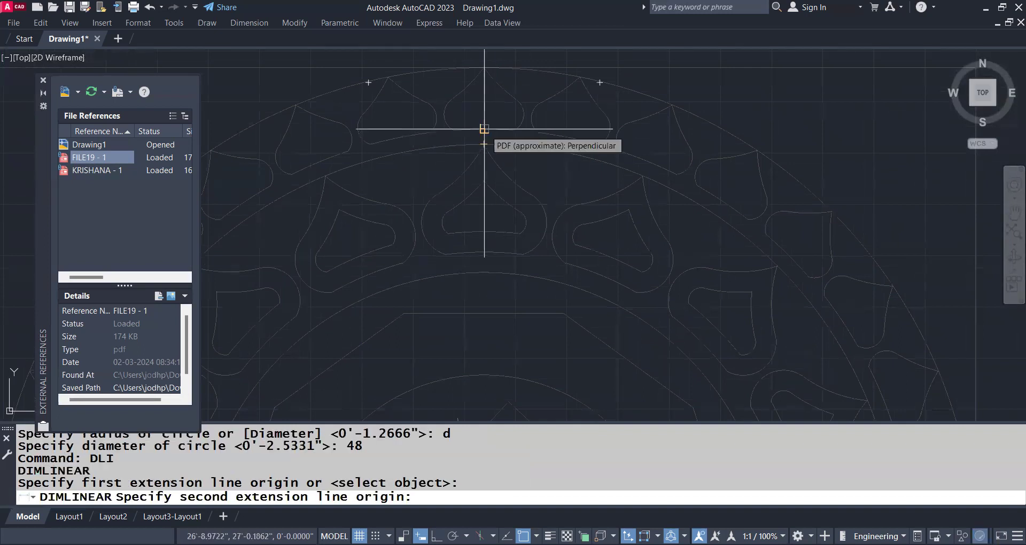
left_click(485, 129)
left_click(484, 129)
scroll(484, 129, "up", 2)
scroll(515, 189, "up", 3)
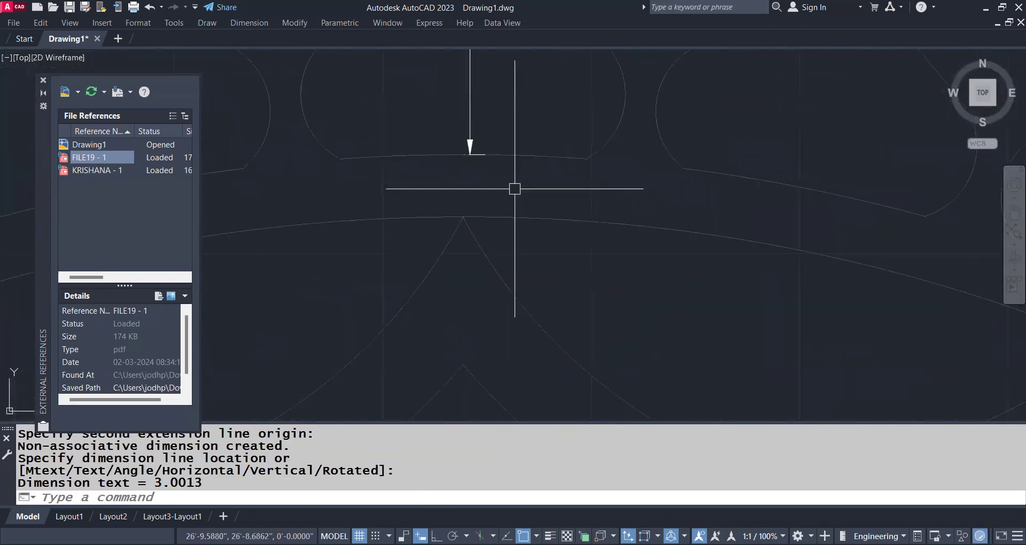
key("Escape")
- Abandon the second trial measurement and pan back to the 48-diameter circle
scroll(496, 136, "down", 3)
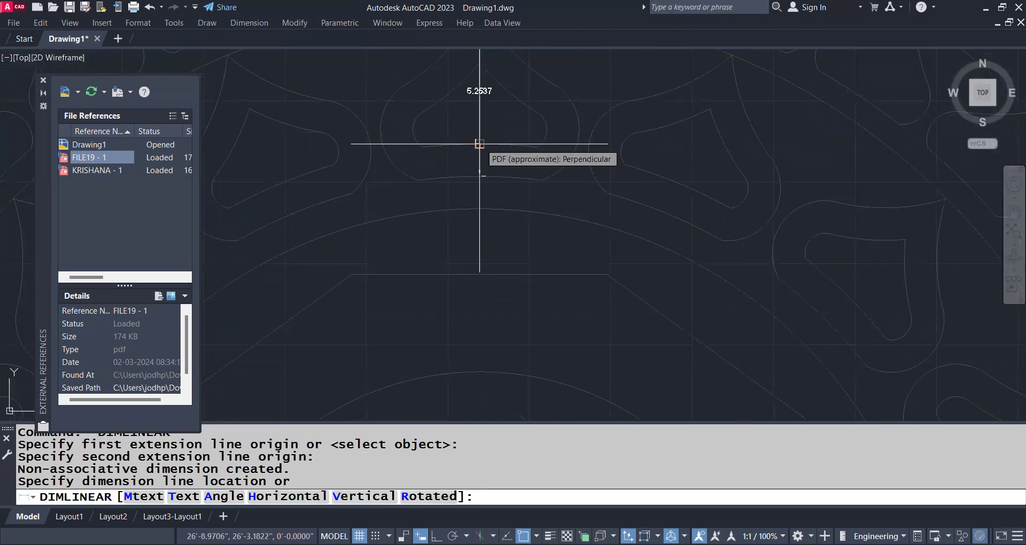
key("Escape")
scroll(479, 155, "down", 2)
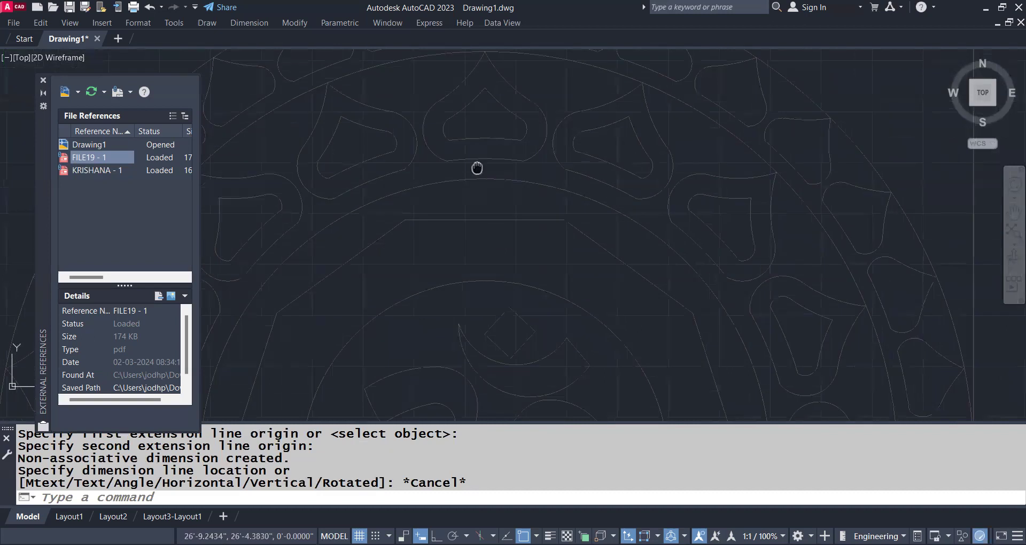
middle_click_drag(477, 168, 489, 146)
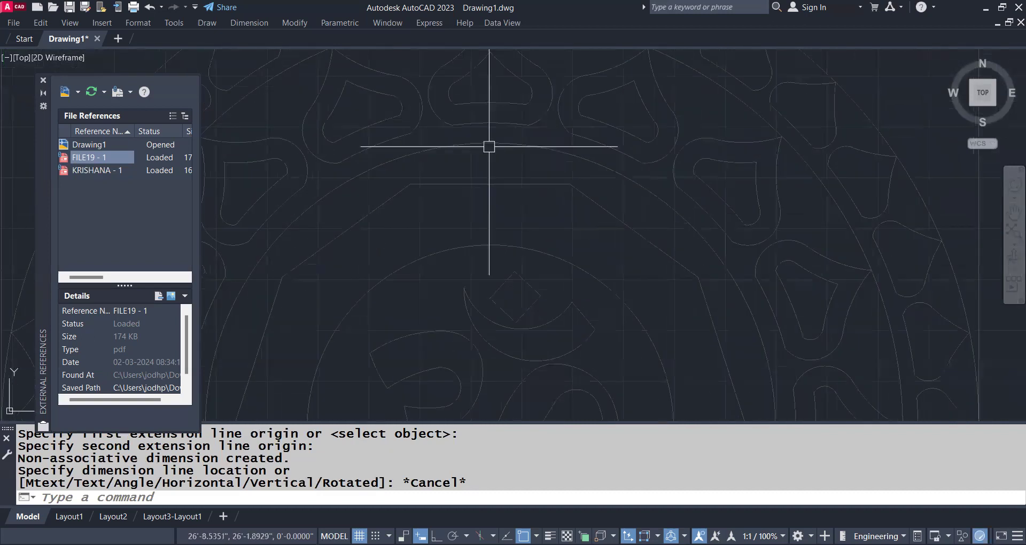
scroll(489, 146, "down", 2)
scroll(431, 162, "down", 2)
scroll(476, 195, "down", 3)
scroll(490, 195, "up", 2)
middle_click_drag(919, 168, 410, 109)
- Offset the 48-diameter circle inward by 3 to create a new ring
left_click(409, 109)
scroll(422, 101, "up", 2)
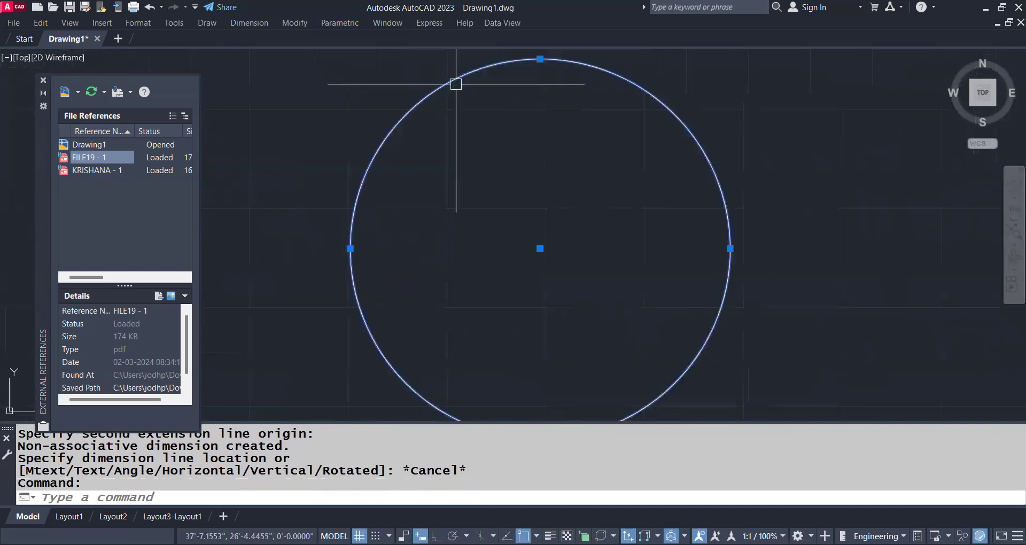
type("o")
key("Return")
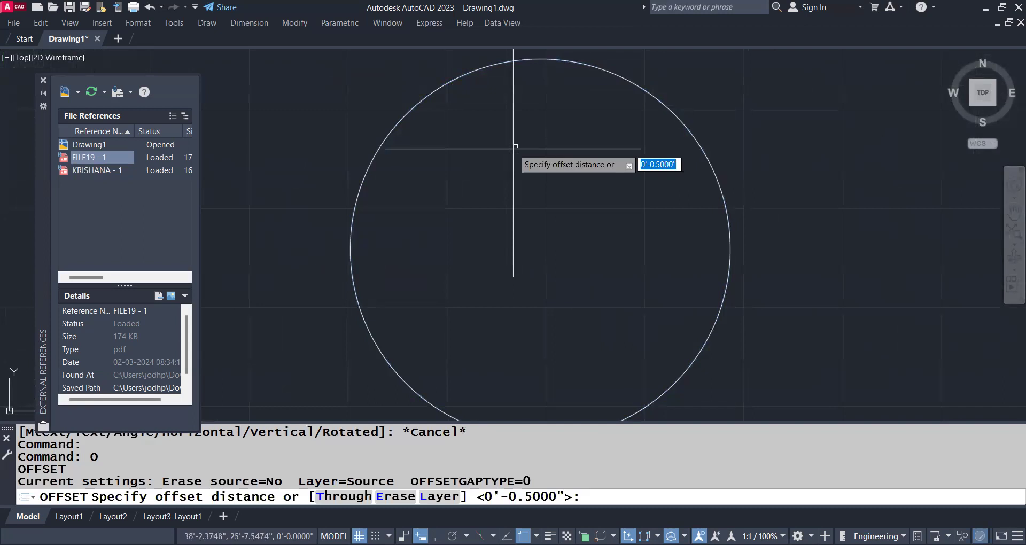
type("3")
key("Return")
left_click(526, 205)
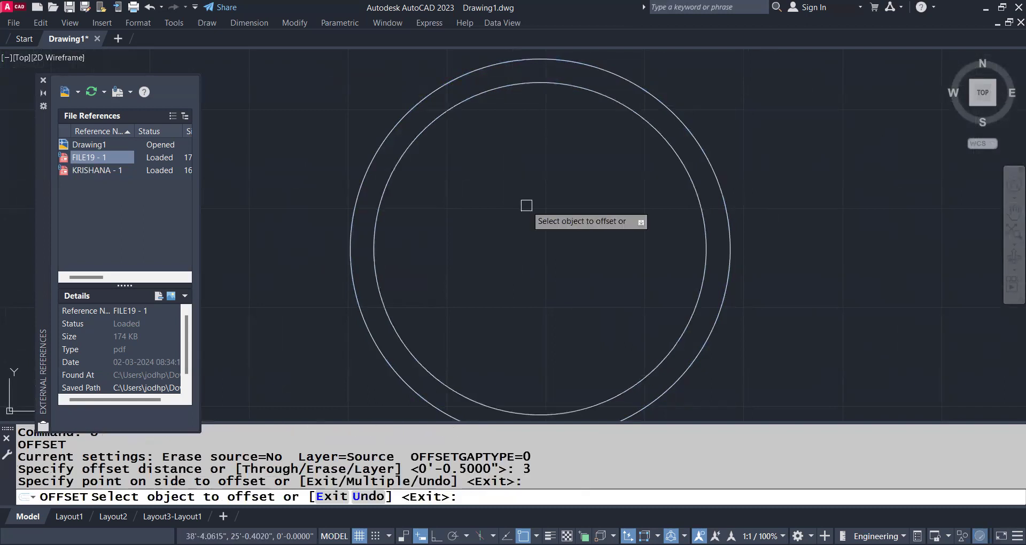
scroll(526, 205, "down", 2)
mouse_move(526, 205)
middle_mouse_down()
mouse_move(796, 233)
mouse_move(738, 224)
middle_mouse_up()
scroll(797, 233, "down", 2)
key("Return")
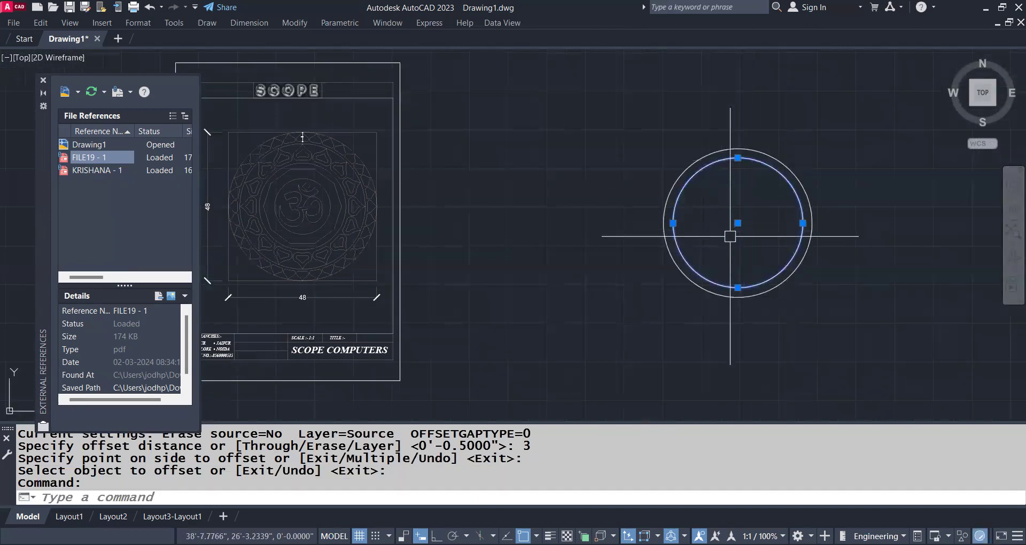
- Add two more inward offset rings at distances 0.75 and 5
type("o")
key("Return")
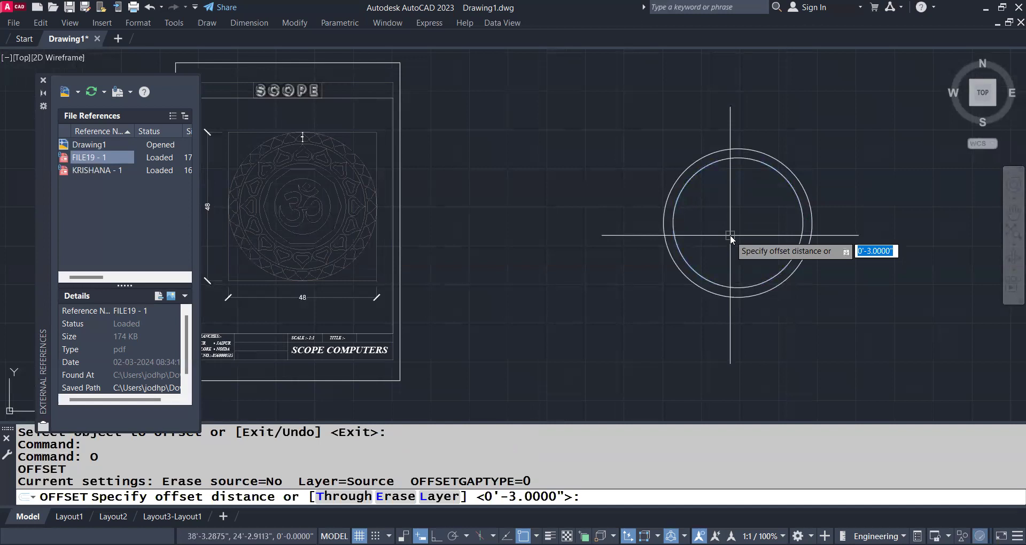
type(".75")
key("Return")
left_click(727, 241)
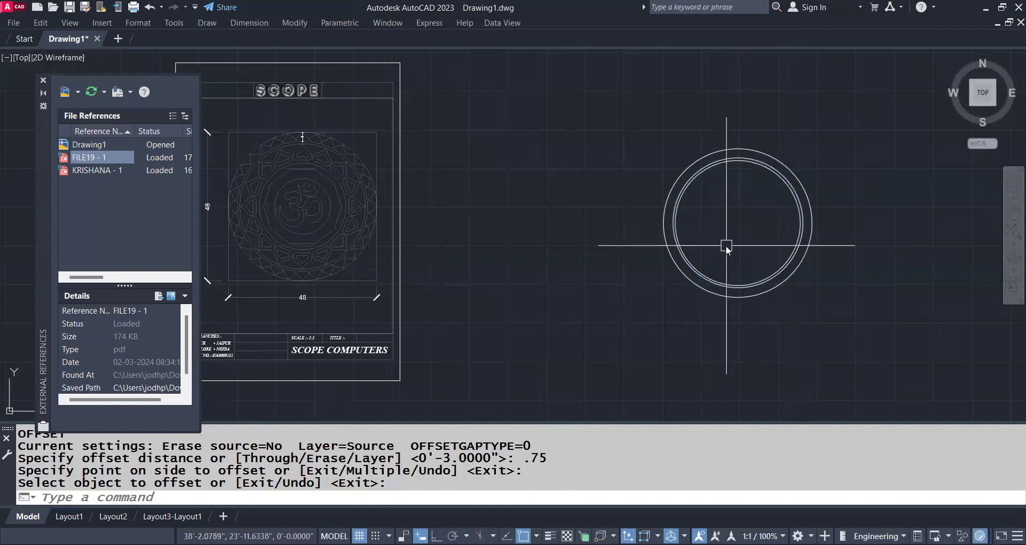
key("Return")
type("o")
key("Return")
type("5")
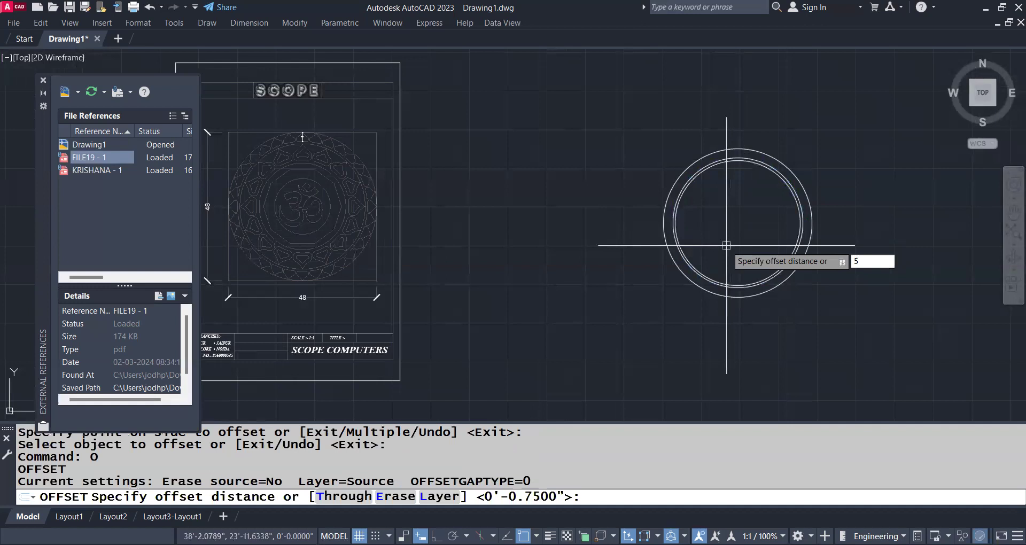
key("Return")
left_click(726, 245)
left_click(737, 224)
key("Return")
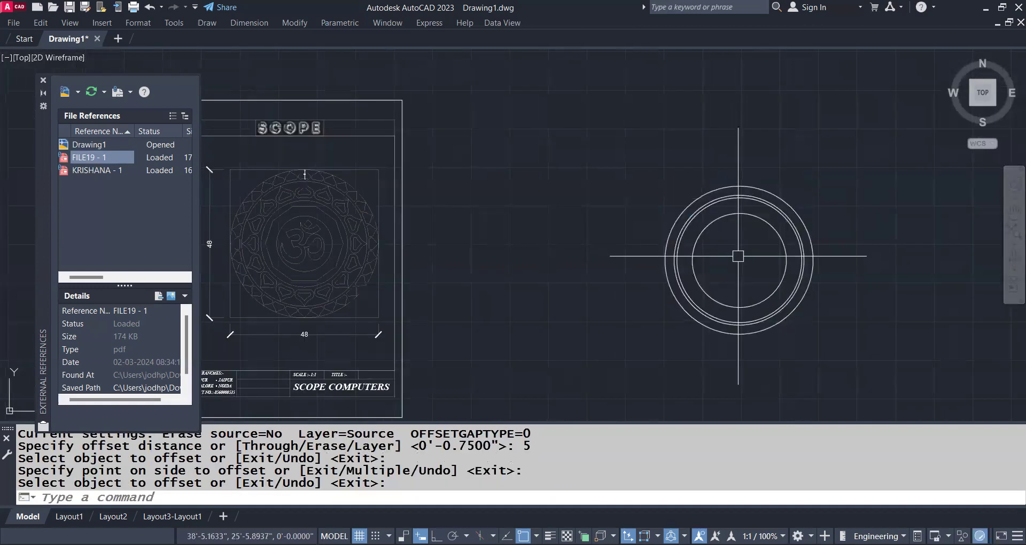
scroll(739, 253, "up", 2)
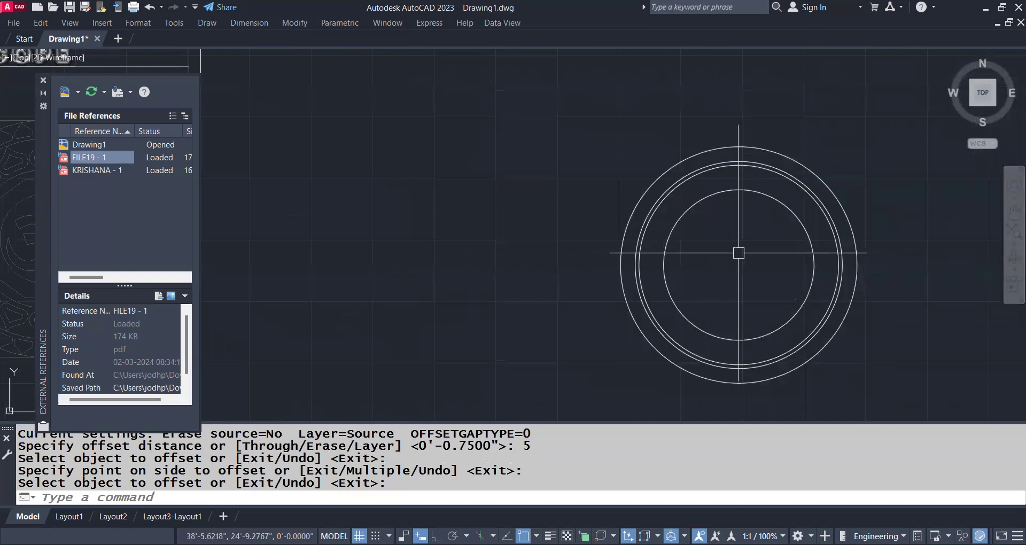
scroll(738, 253, "down", 2)
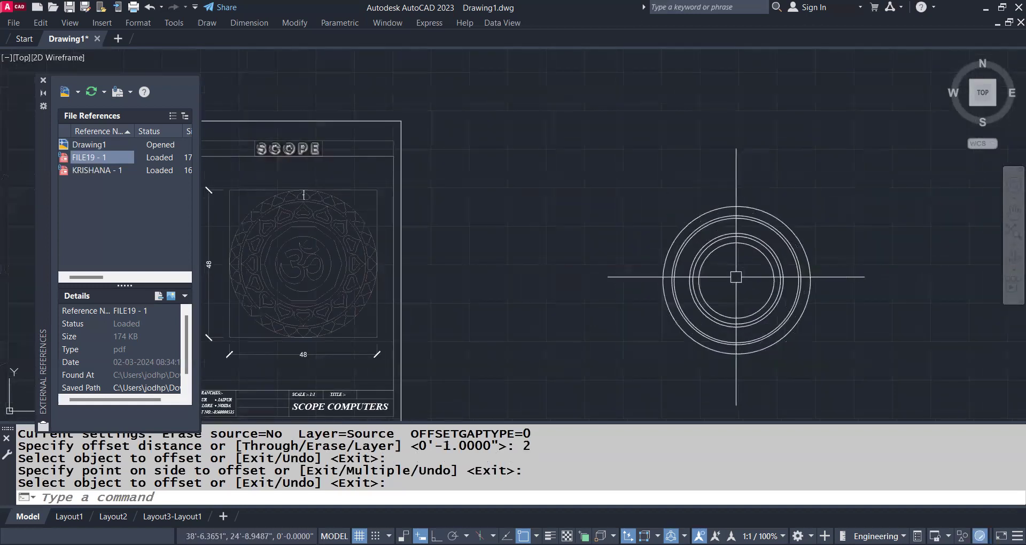
scroll(735, 279, "up", 2)
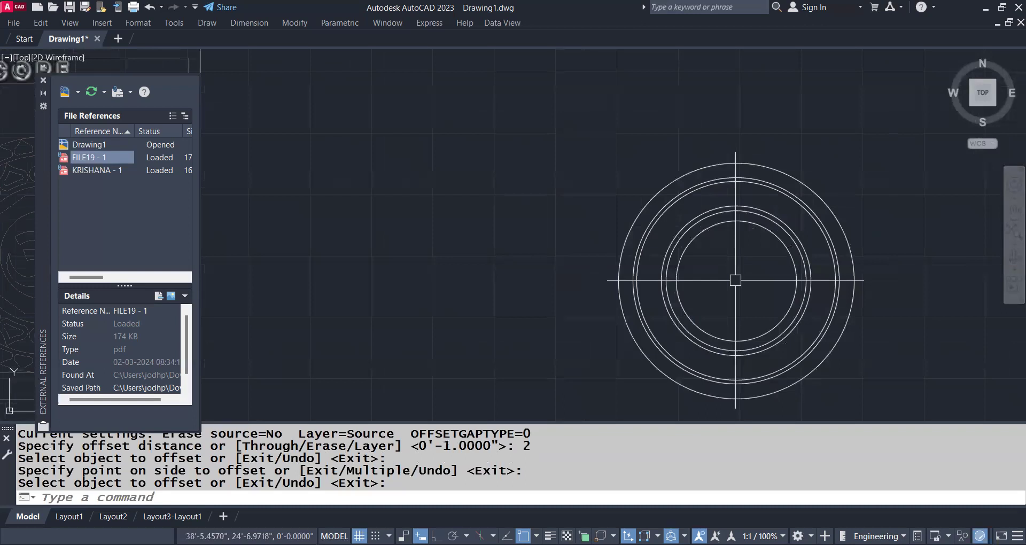
- Draw a radius-6 circle centred on the concentric rings' common centre
type("c")
key("Return")
left_click(735, 279)
scroll(735, 280, "down", 2)
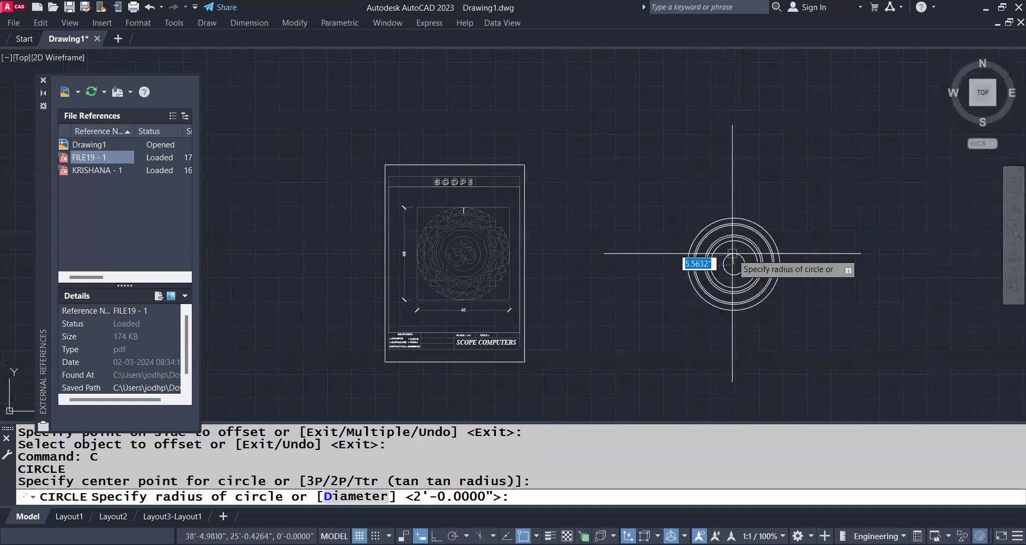
scroll(733, 253, "up", 2)
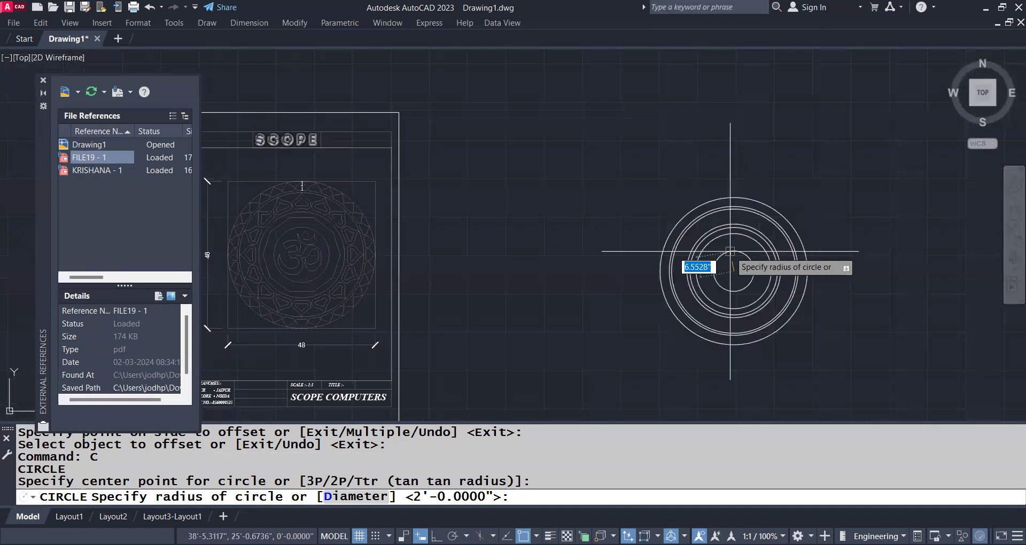
type("6")
key("Return")
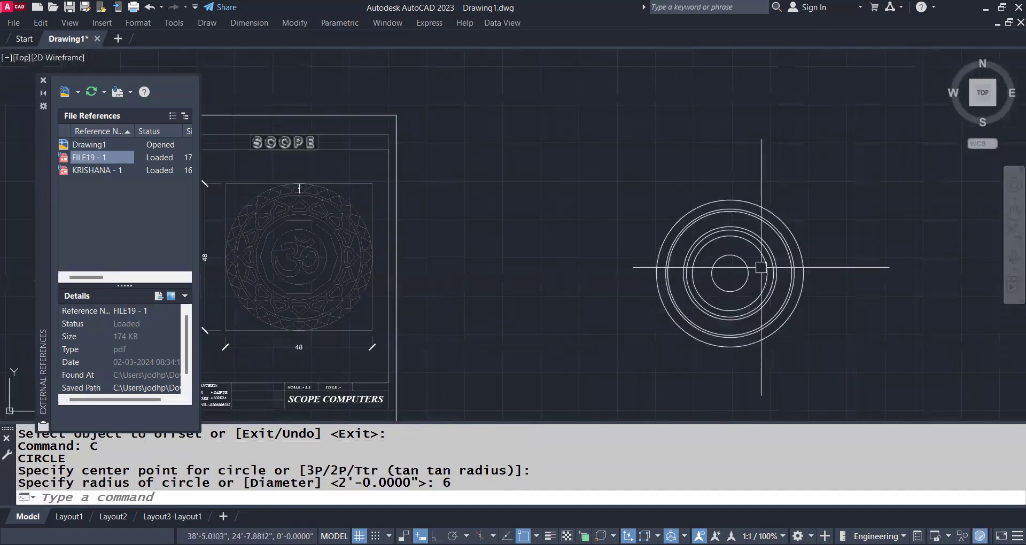
scroll(648, 298, "up", 3)
middle_click_drag(648, 297, 579, 318)
scroll(569, 176, "down", 1)
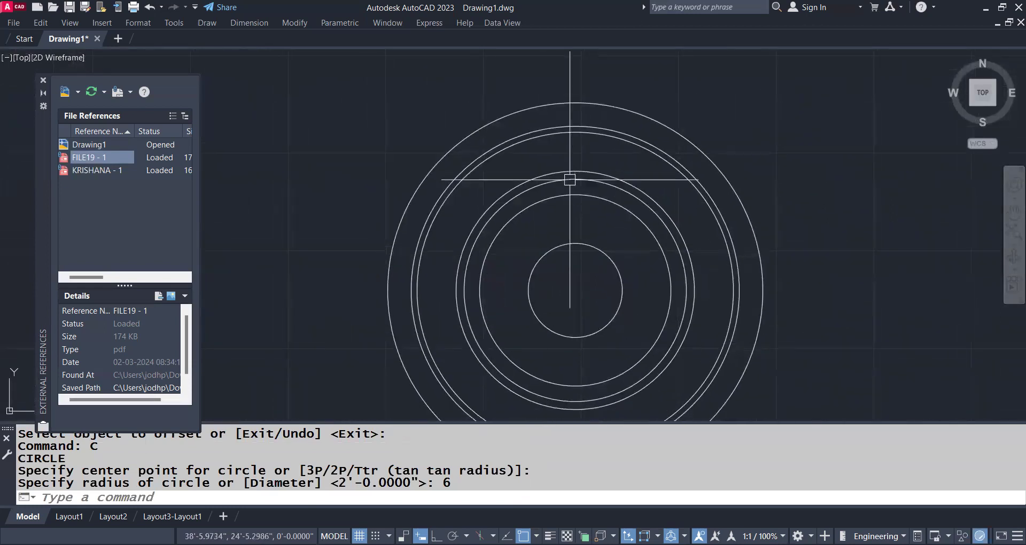
scroll(553, 104, "down", 2)
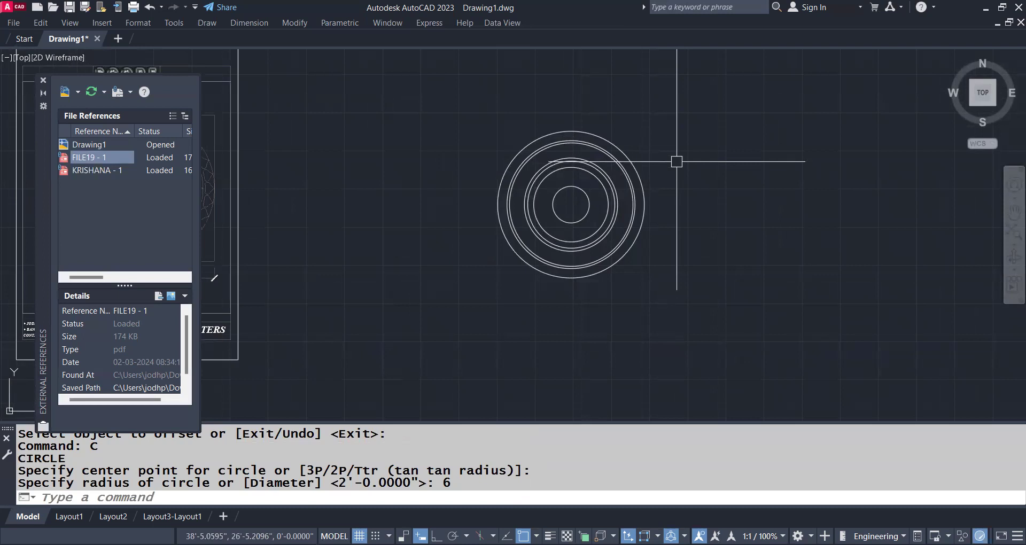
scroll(536, 166, "up", 3)
- Delete the stray vertical line
scroll(510, 98, "up", 2)
key("Escape")
left_click(527, 115)
key("Delete")
scroll(514, 104, "down", 3)
scroll(514, 104, "up", 2)
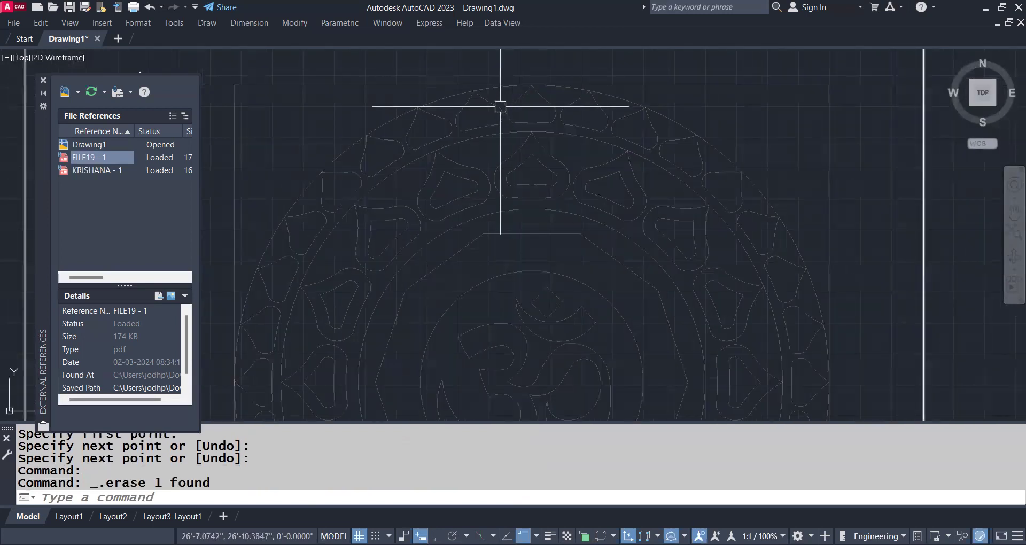
- Pan across the Om mandala PDF underlay to compare, then recentre on the circles
middle_click_drag(385, 153, 454, 94)
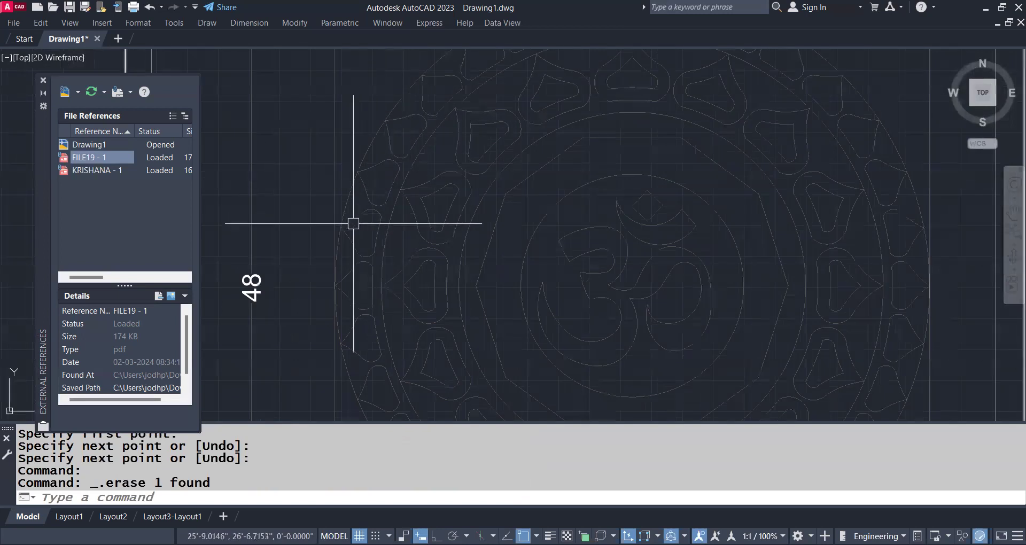
middle_click_drag(353, 222, 363, 141)
scroll(363, 141, "down", 2)
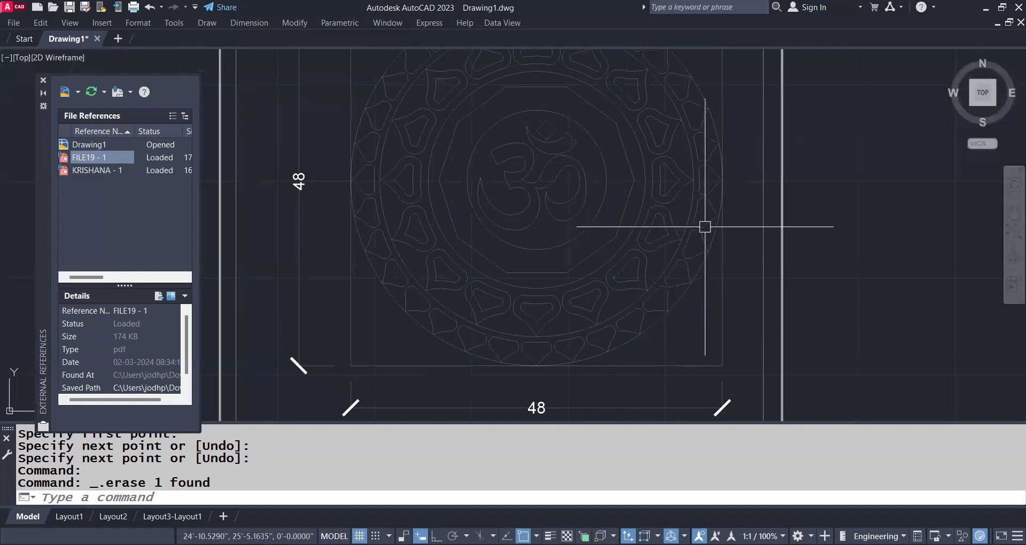
middle_click_drag(703, 115, 705, 167)
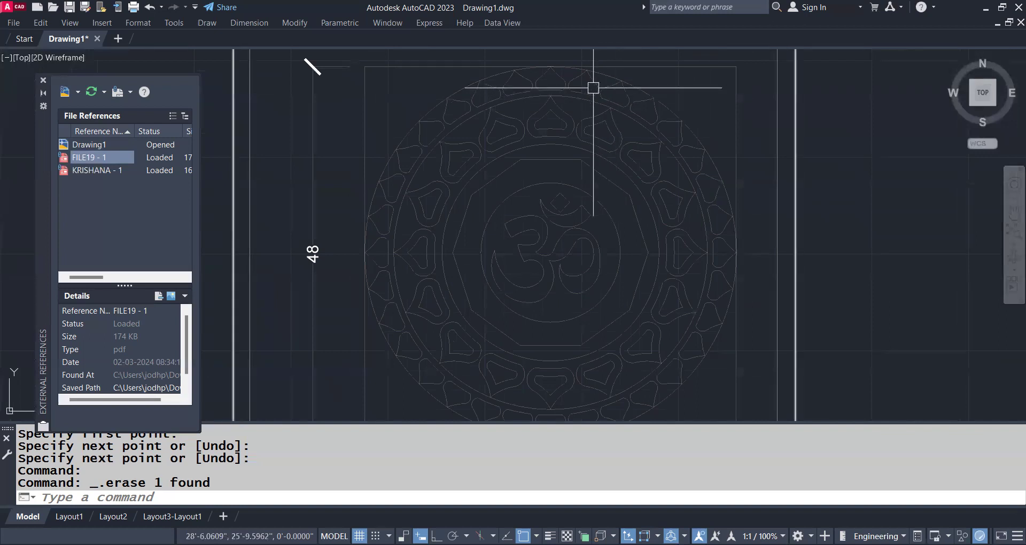
mouse_move(568, 146)
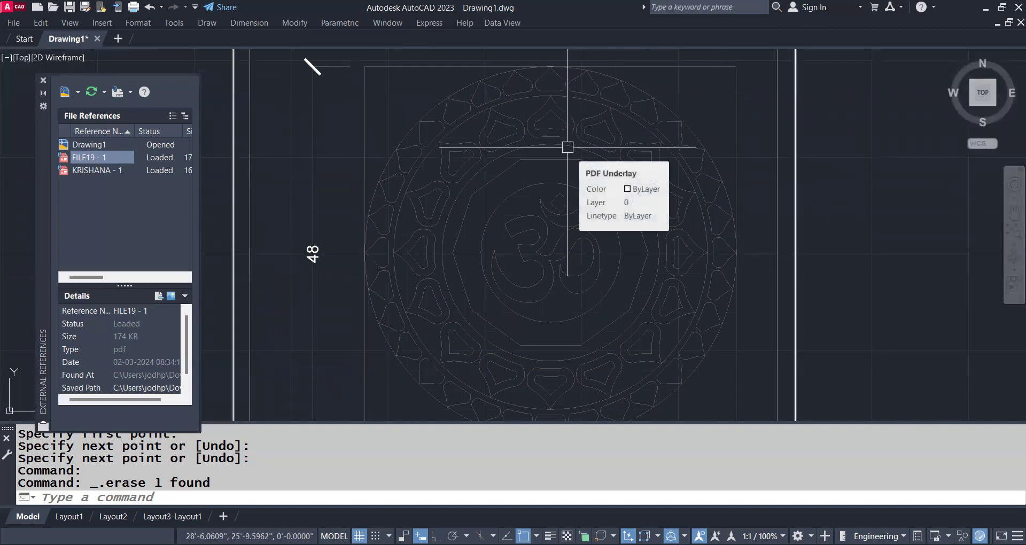
scroll(679, 192, "down", 4)
middle_click_drag(681, 194, 373, 190)
scroll(618, 194, "up", 2)
scroll(623, 135, "up", 2)
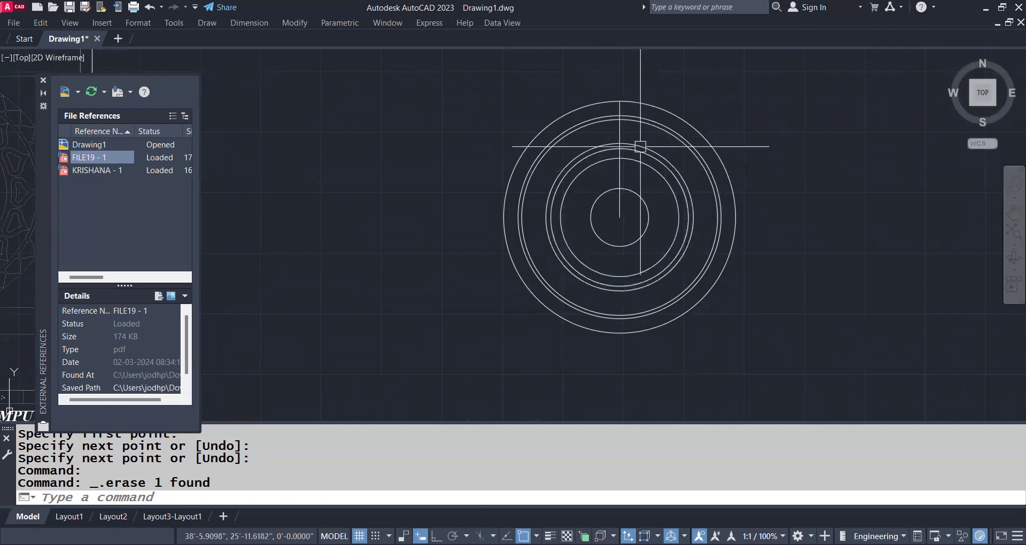
scroll(656, 165, "up", 3)
scroll(656, 165, "down", 3)
scroll(641, 149, "up", 2)
middle_click_drag(641, 149, 584, 165)
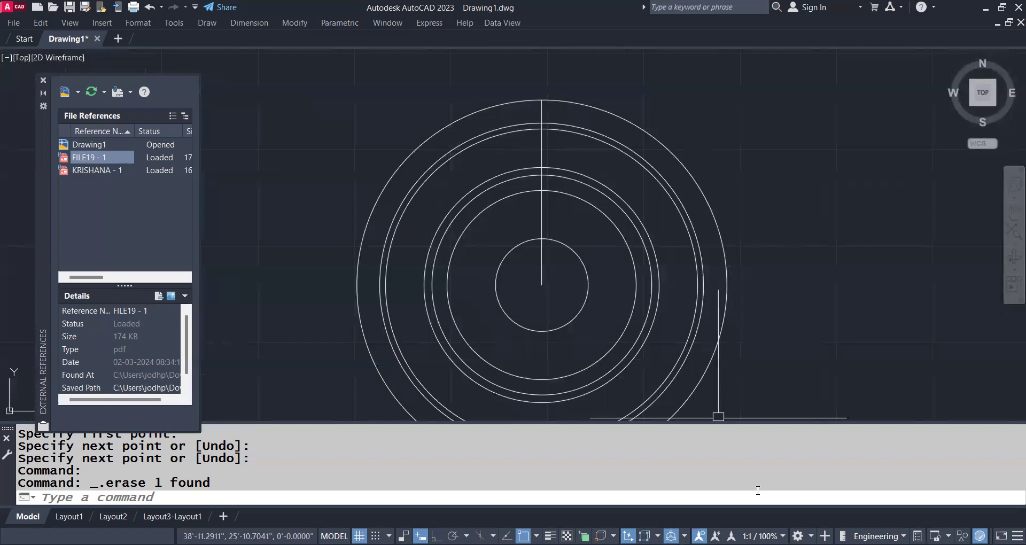
- Make an 11.25° rotated copy of the vertical radius line
left_click(542, 193)
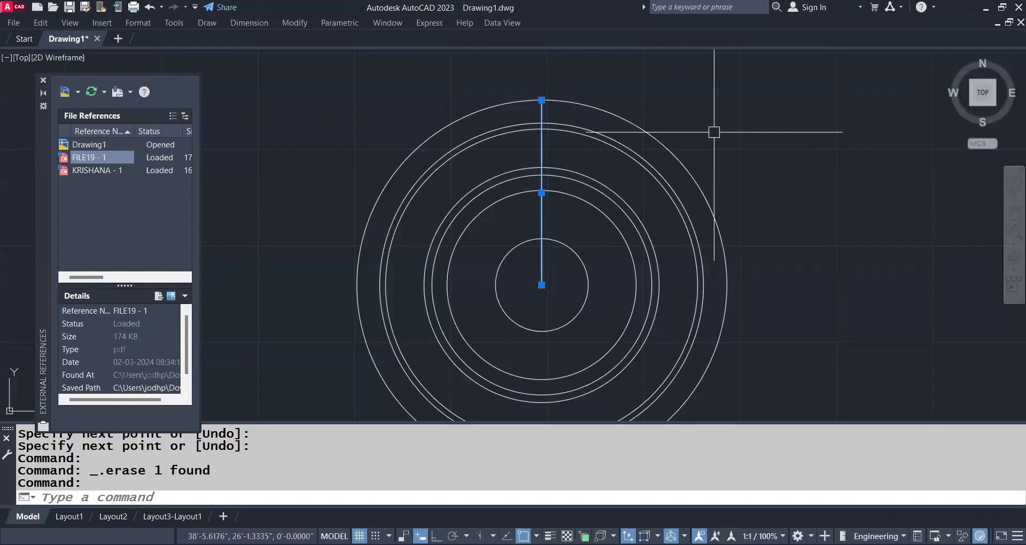
type("ro")
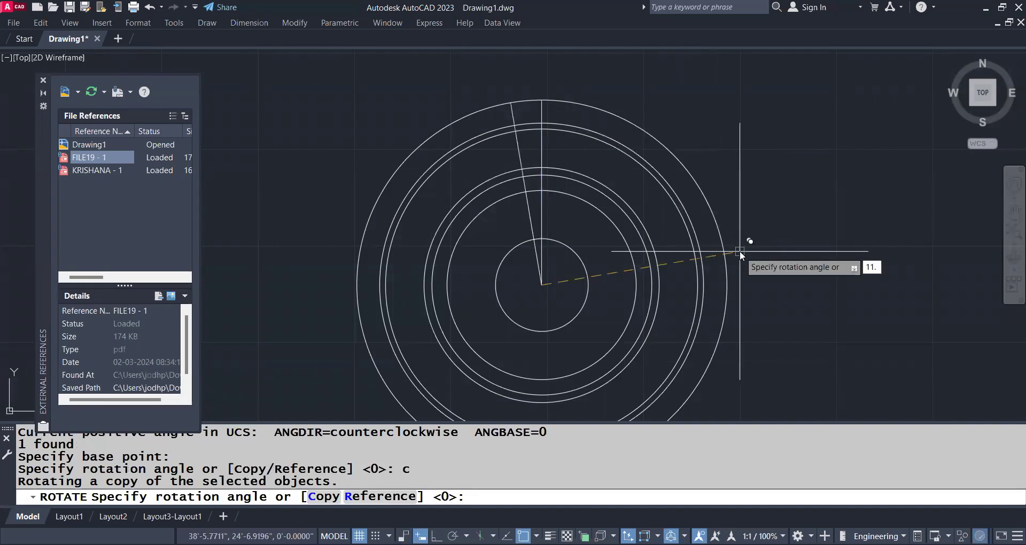
type("11.25")
key("Return")
scroll(523, 126, "up", 3)
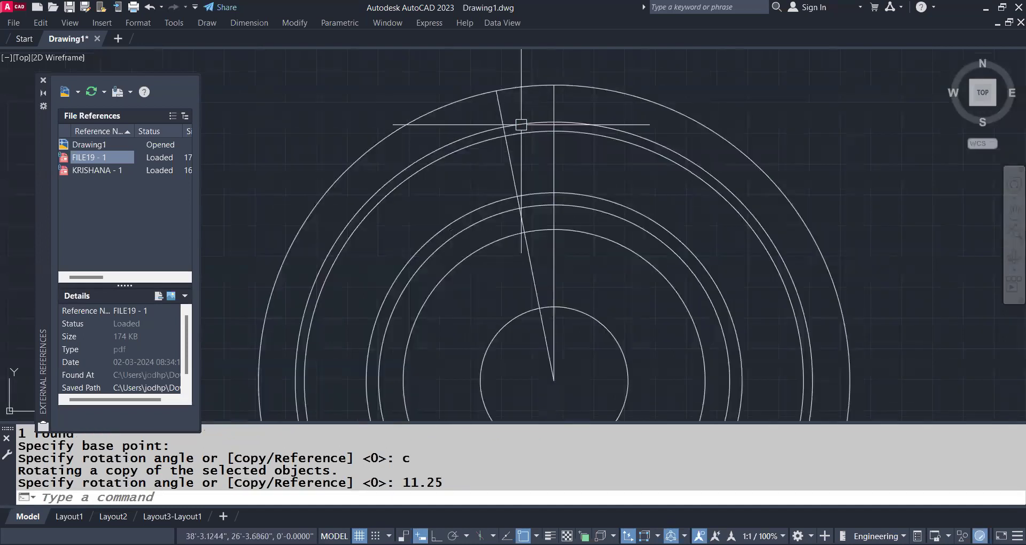
scroll(515, 80, "up", 3)
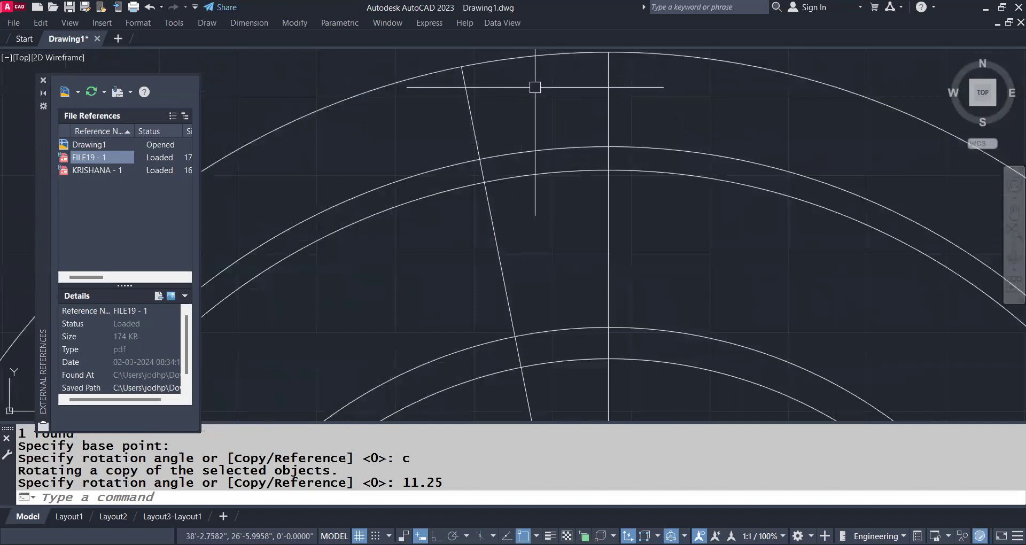
scroll(575, 91, "down", 2)
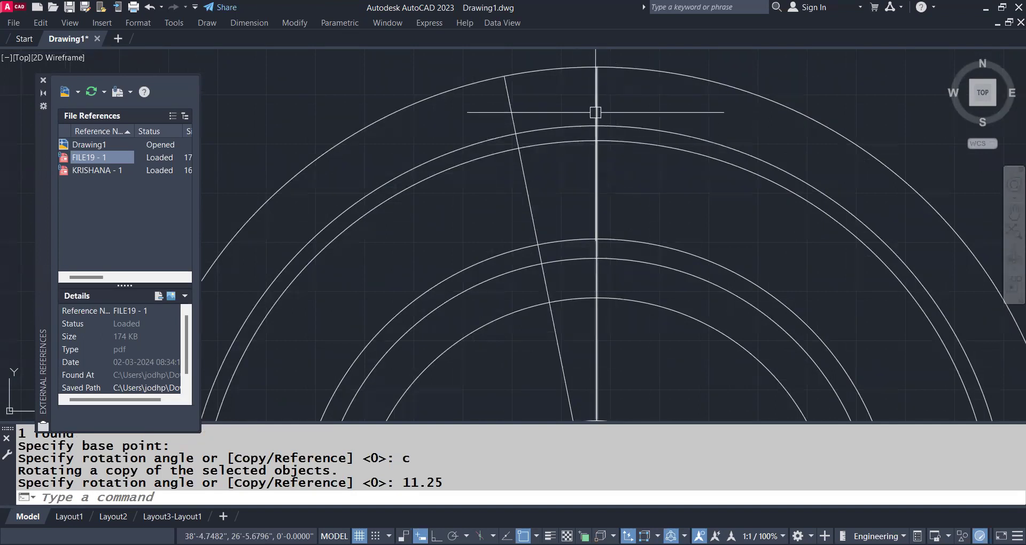
scroll(542, 113, "down", 2)
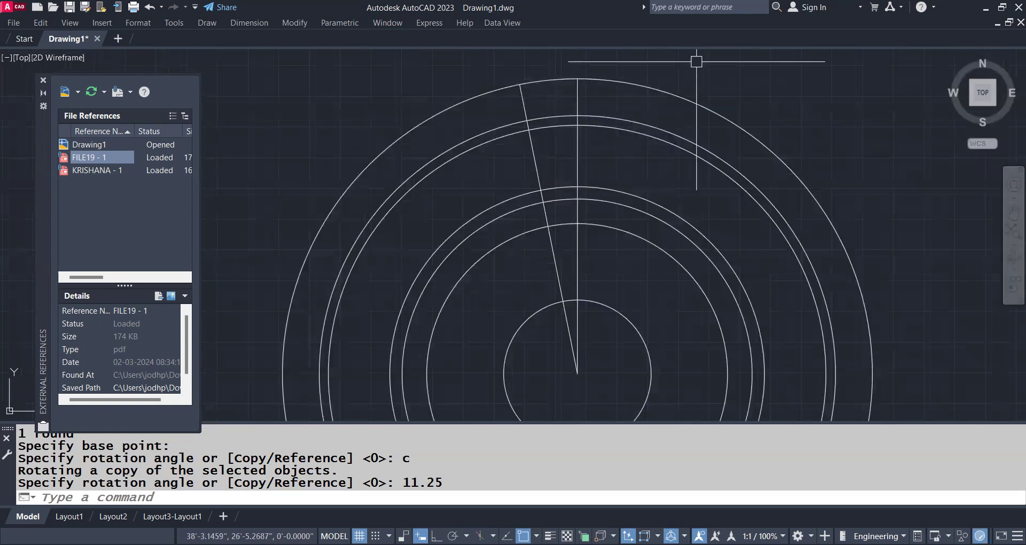
- Rotate a copy of the vertical radius line 5.625° about the centre and delete the extra slanted line
left_click(577, 97)
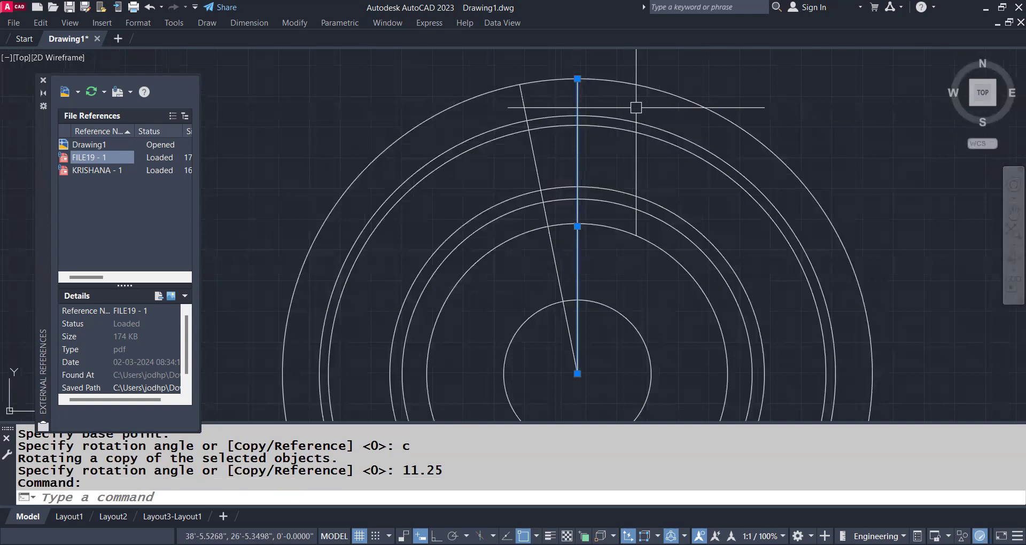
type("RO")
key("Return")
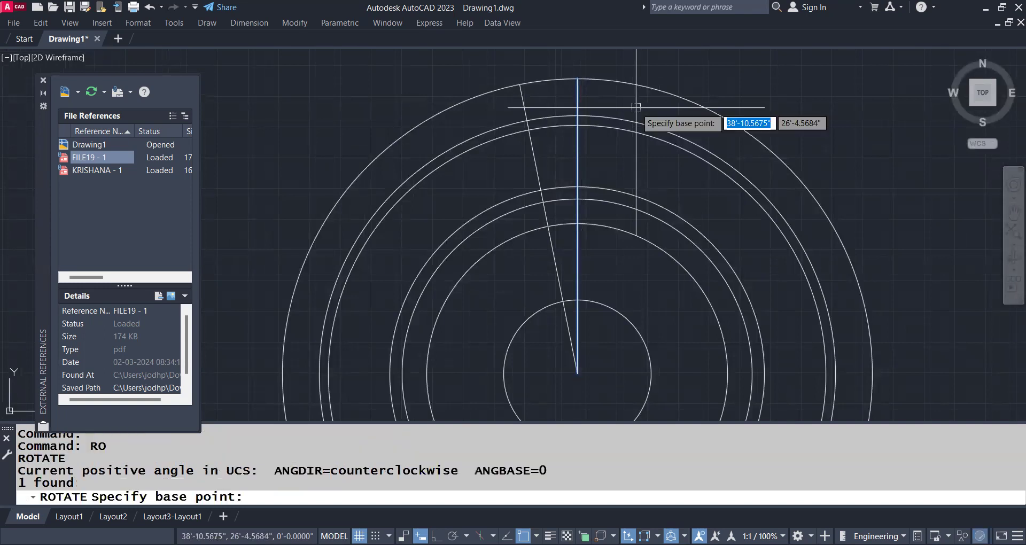
left_click(577, 373)
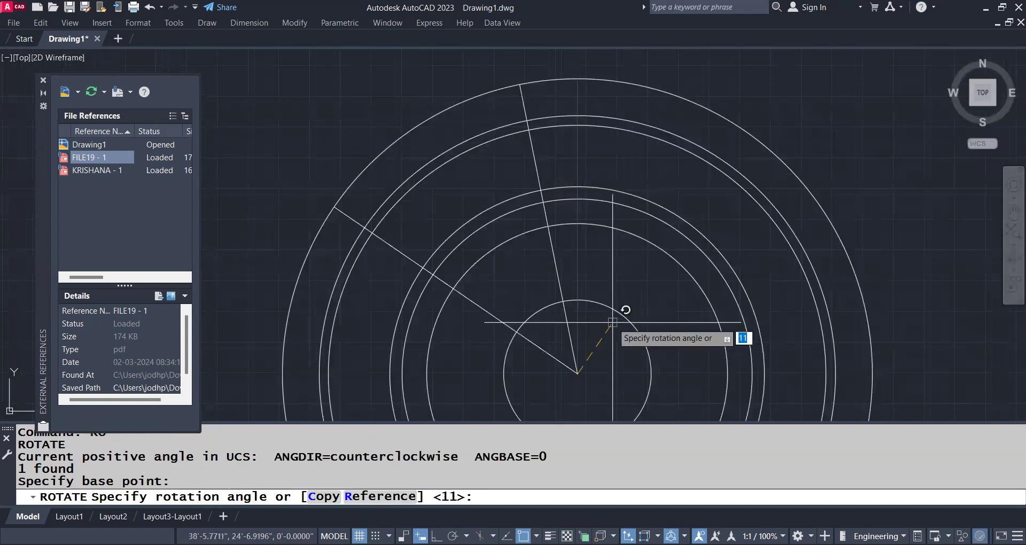
type("c")
key("Return")
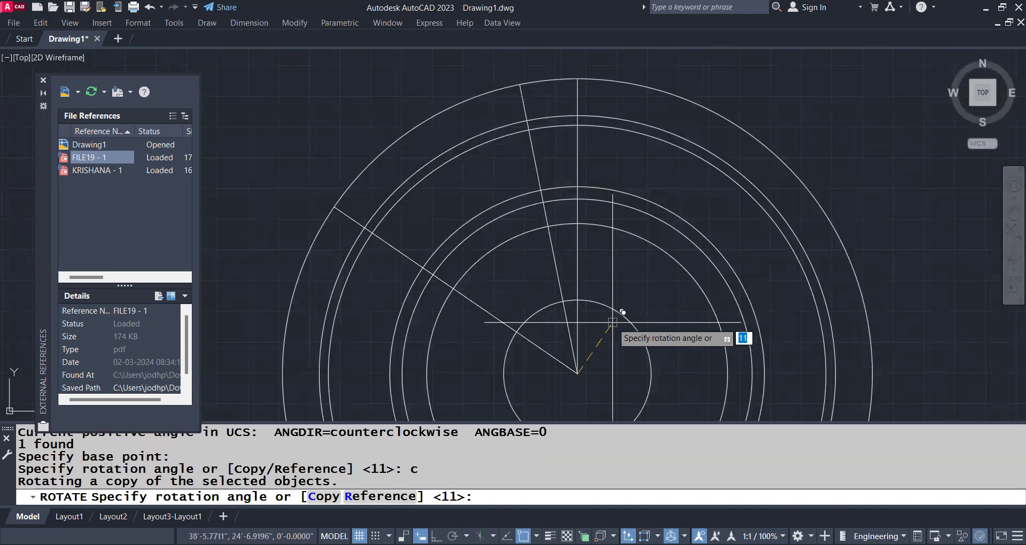
type("5")
type(".6")
type("25")
key("Return")
left_click(533, 149)
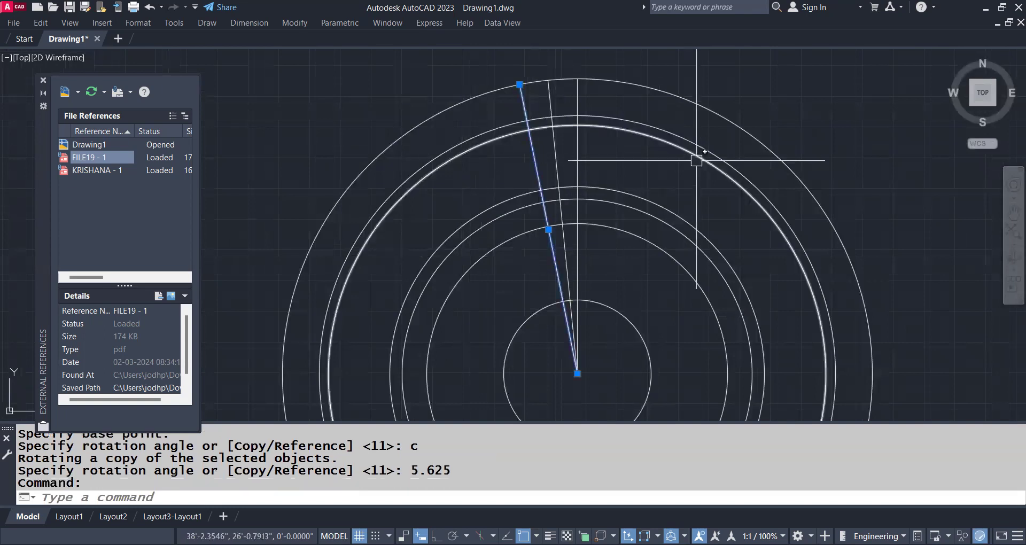
key("Delete")
left_click(550, 92)
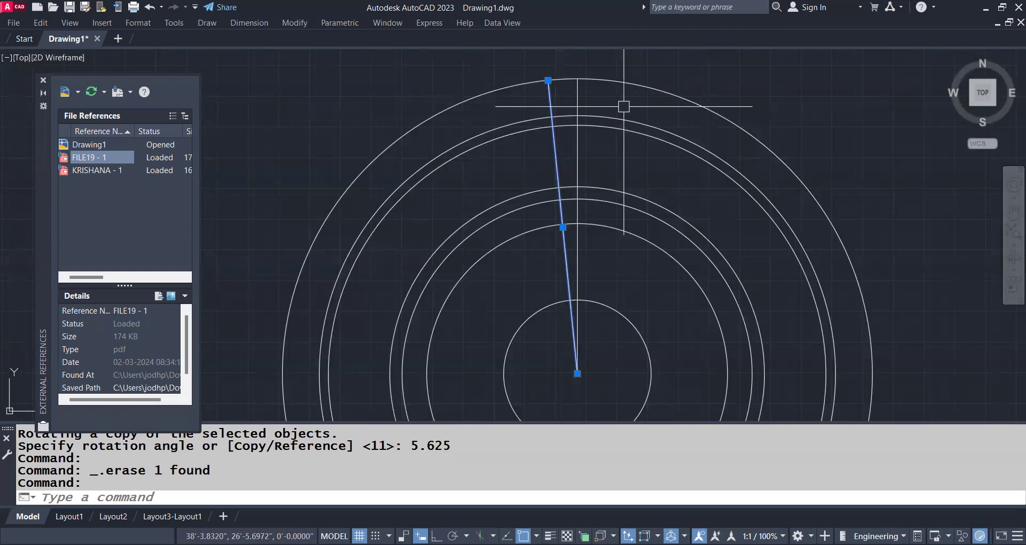
- Mirror the slanted radial line about the vertical centre line
type("mi")
key("Return")
left_click(578, 79)
left_click(577, 373)
scroll(748, 200, "down", 5)
scroll(292, 169, "up", 2)
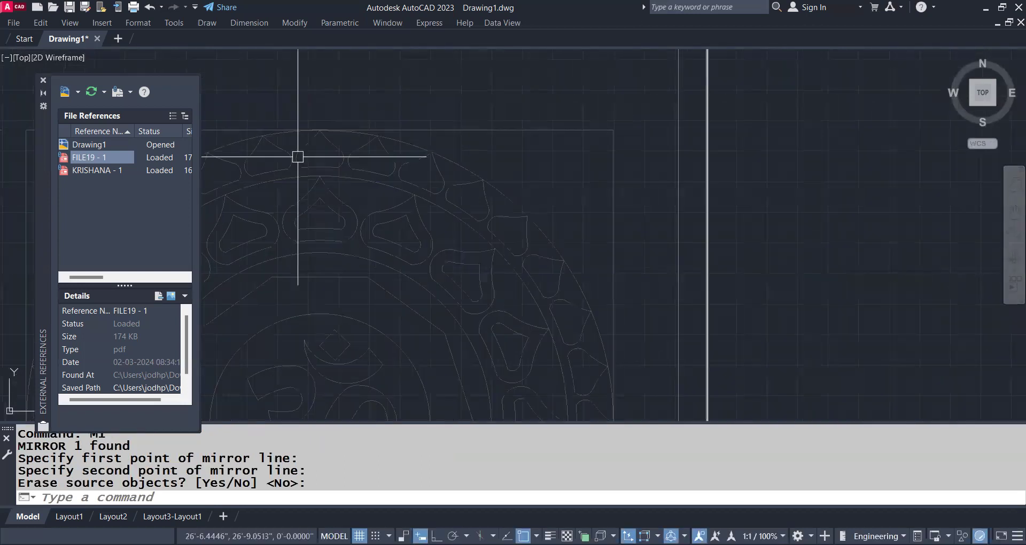
scroll(685, 320, "up", 3)
scroll(591, 179, "up", 2)
scroll(623, 164, "up", 5)
scroll(617, 155, "up", 2)
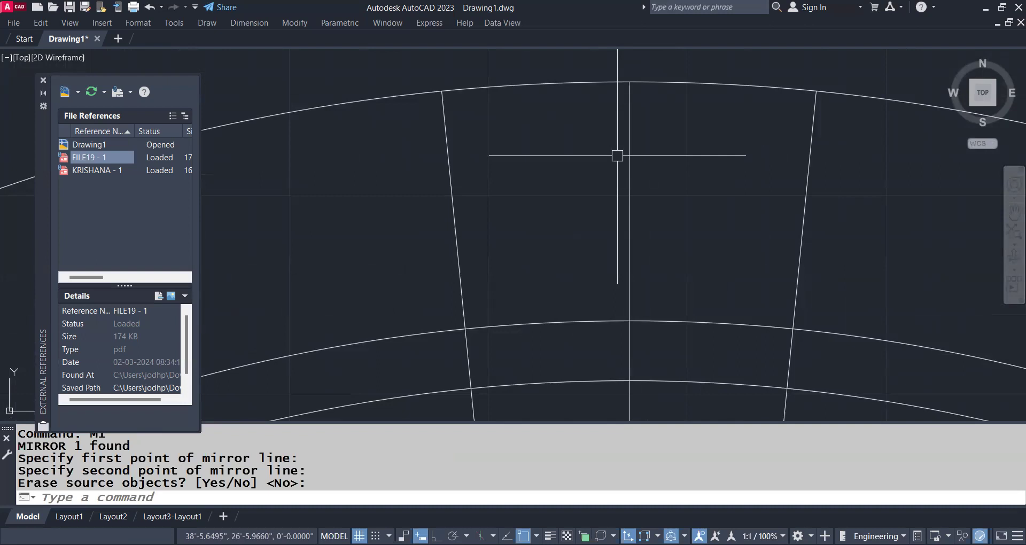
- Draw an arc between the two outer rings and reshape it into an S-curve with grips
left_click(491, 254)
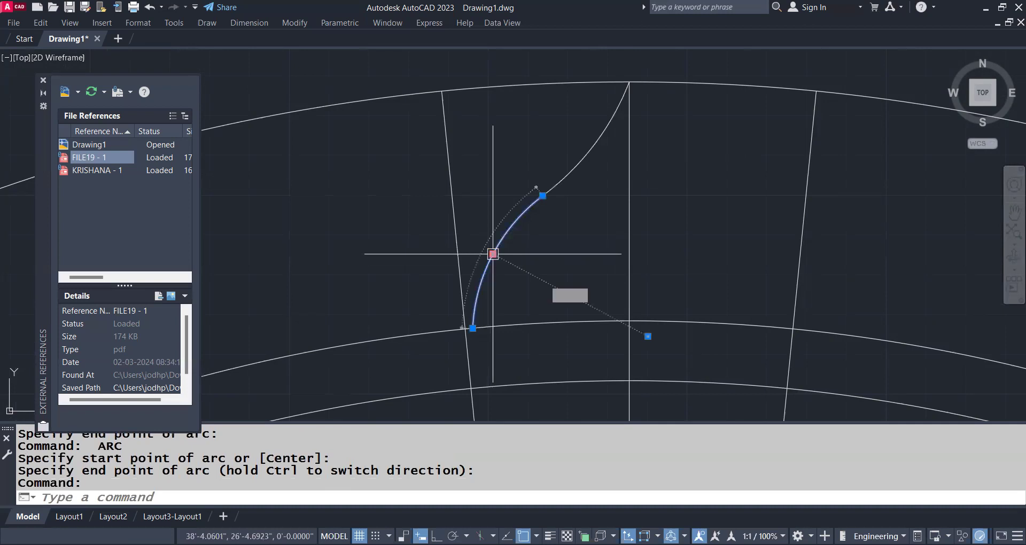
left_click(493, 254)
scroll(493, 254, "up", 2)
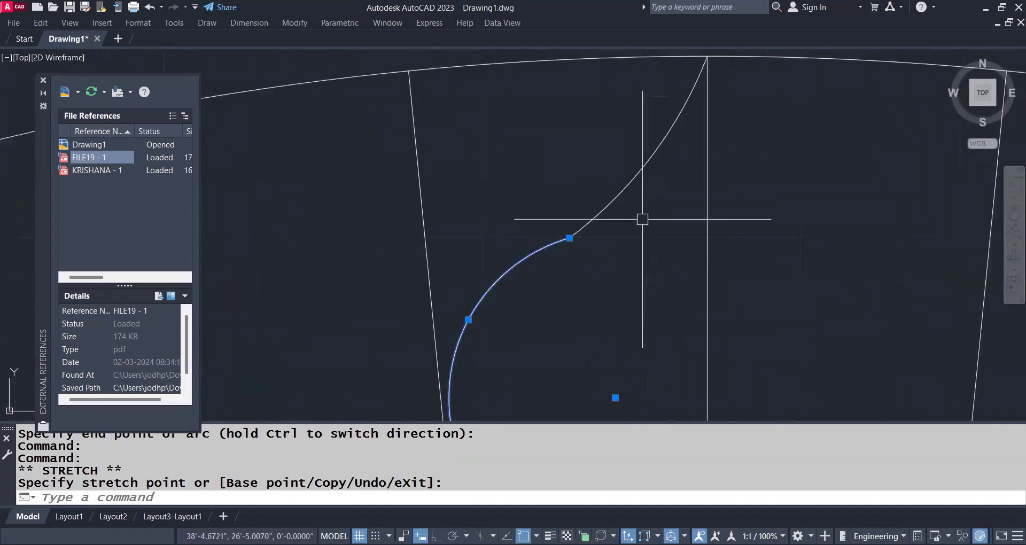
left_click(644, 210)
left_click(569, 237)
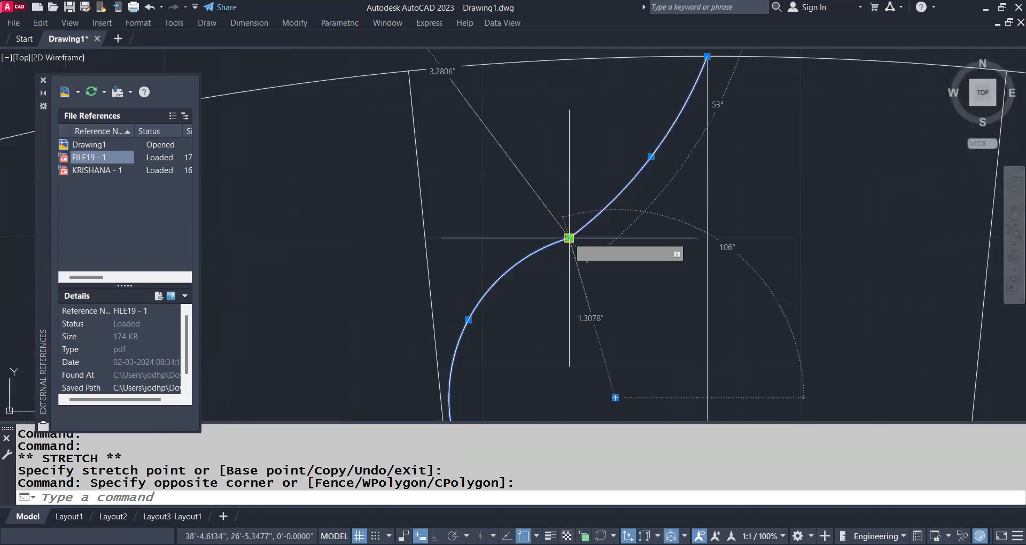
left_click(569, 238)
scroll(570, 238, "down", 2)
key("Escape")
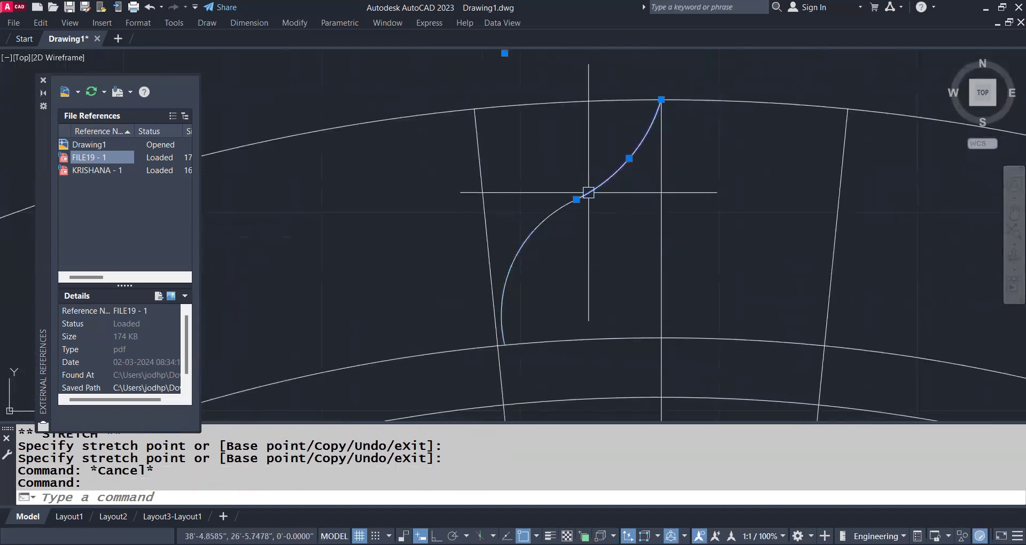
left_click(550, 217)
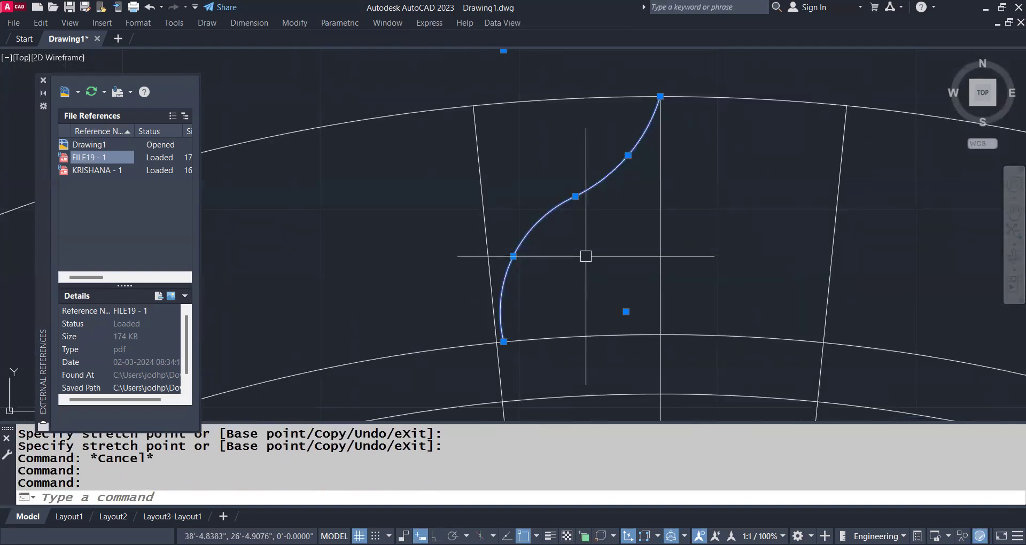
- Mirror the curve about the centre line and join the four pieces into one petal polyline
type("MI")
key("Return")
left_click(585, 256)
key("Escape")
left_click(613, 142)
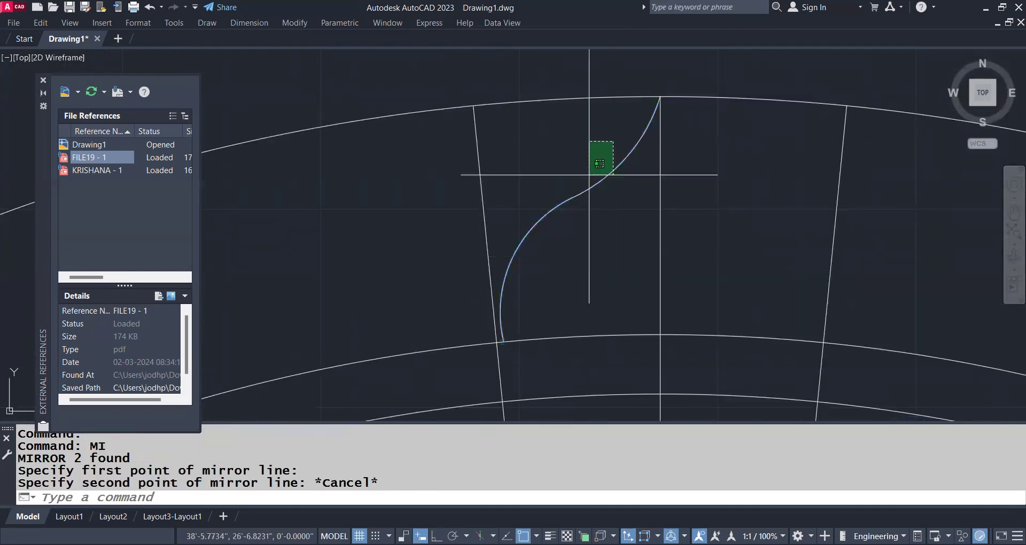
left_click(590, 176)
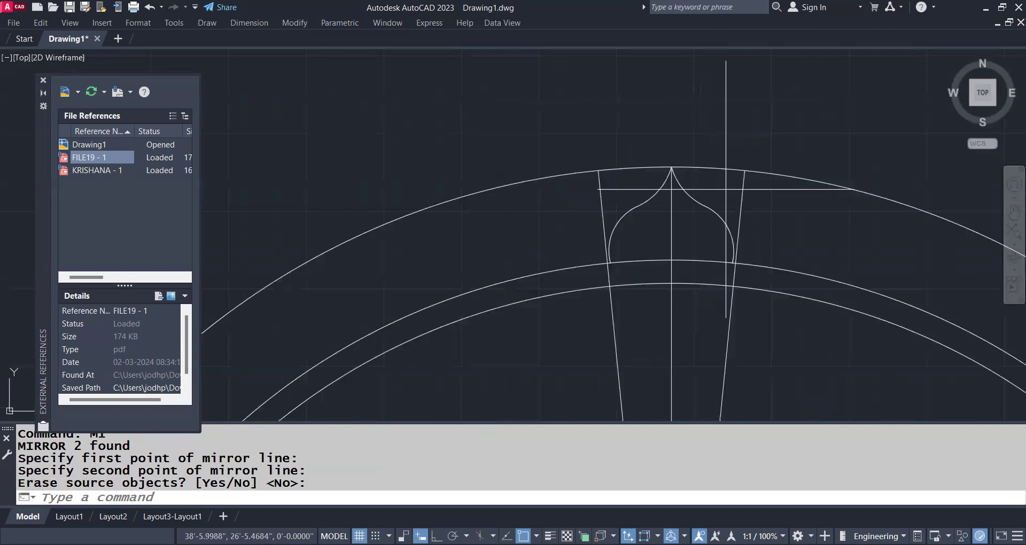
left_click(683, 188)
left_click(643, 184)
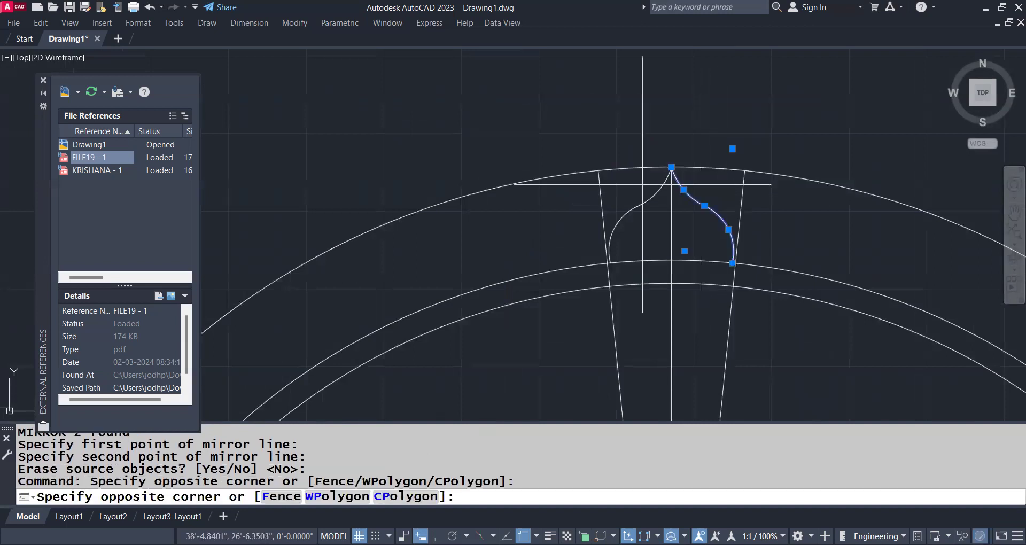
left_click(637, 228)
type("j")
key("Return")
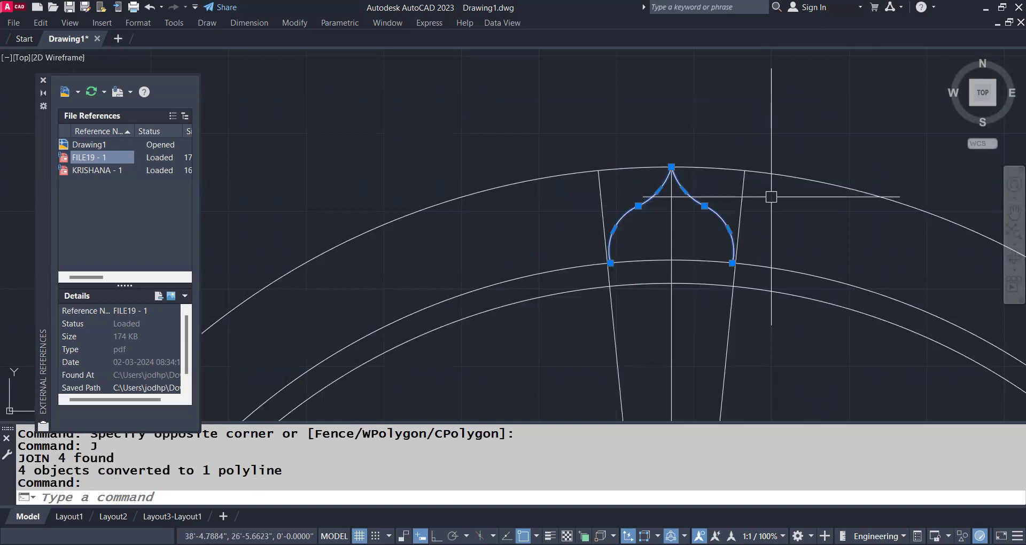
- Polar-array the petal into 32 rotated copies over 360° around the circles' centre
type("-AR")
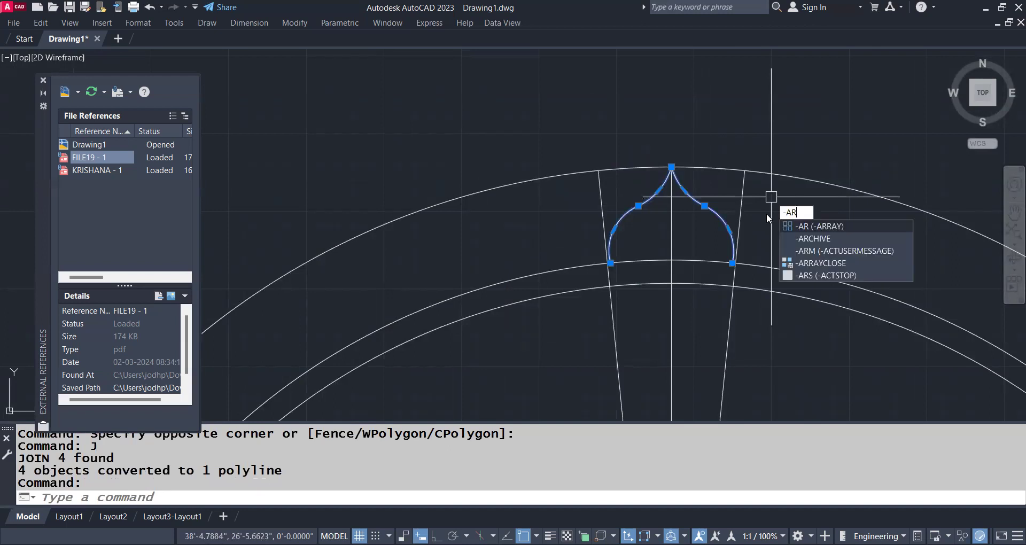
key("Return")
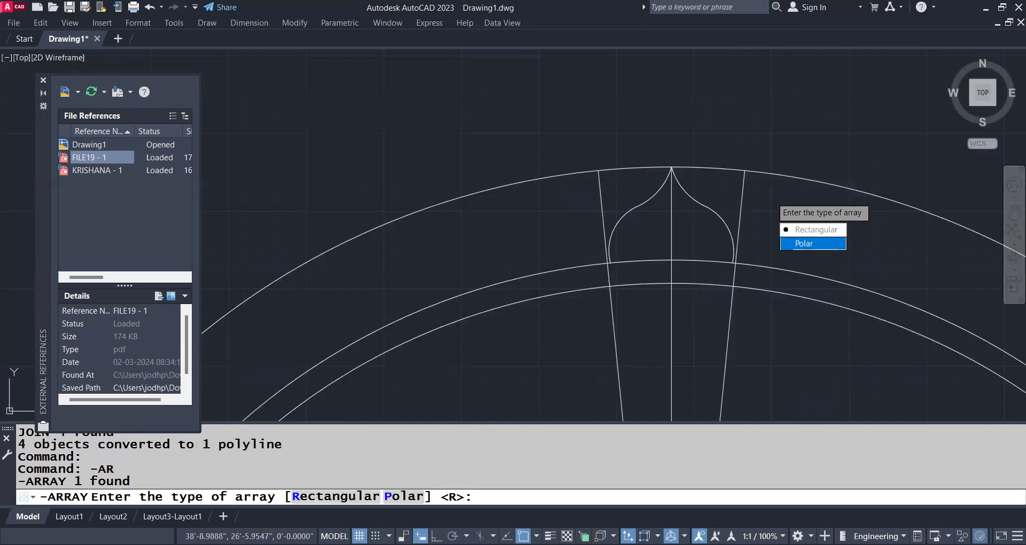
left_click(813, 243)
scroll(712, 373, "down", 3)
left_click(711, 373)
type("32")
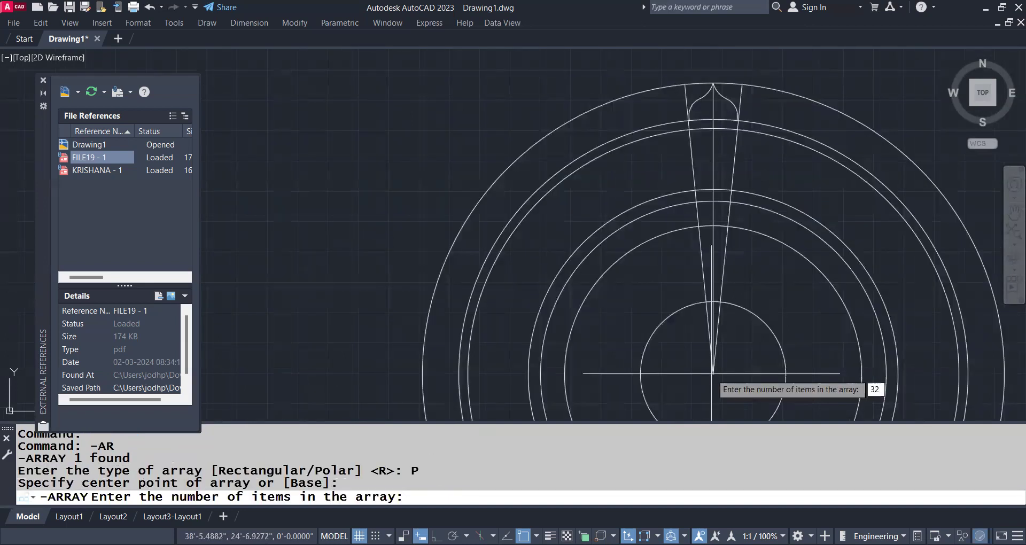
key("Return")
key("Return")
key("Return")
- Compare the 32-petal ring with the PDF underlay, then return to the drawn ring
scroll(633, 343, "down", 3)
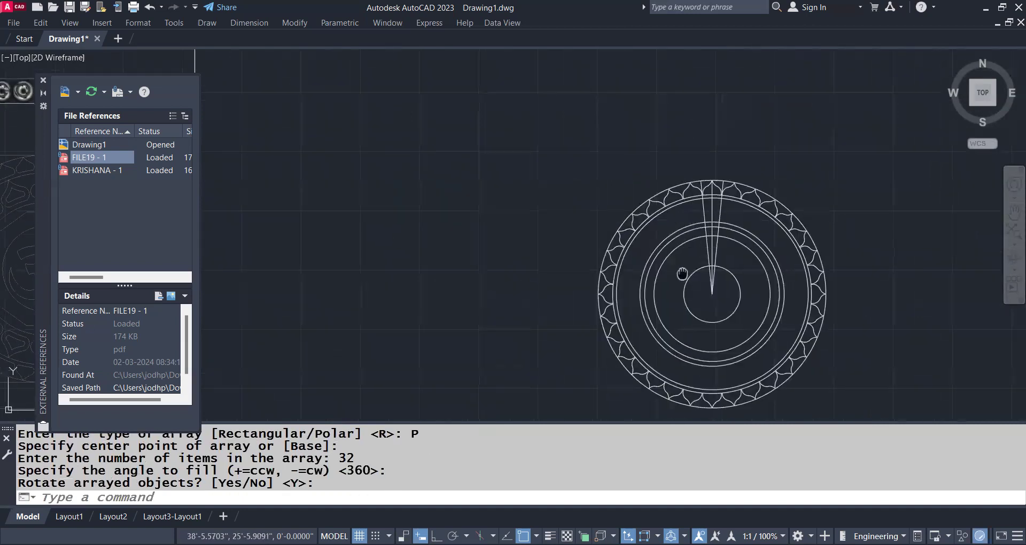
middle_click_drag(635, 333, 658, 208)
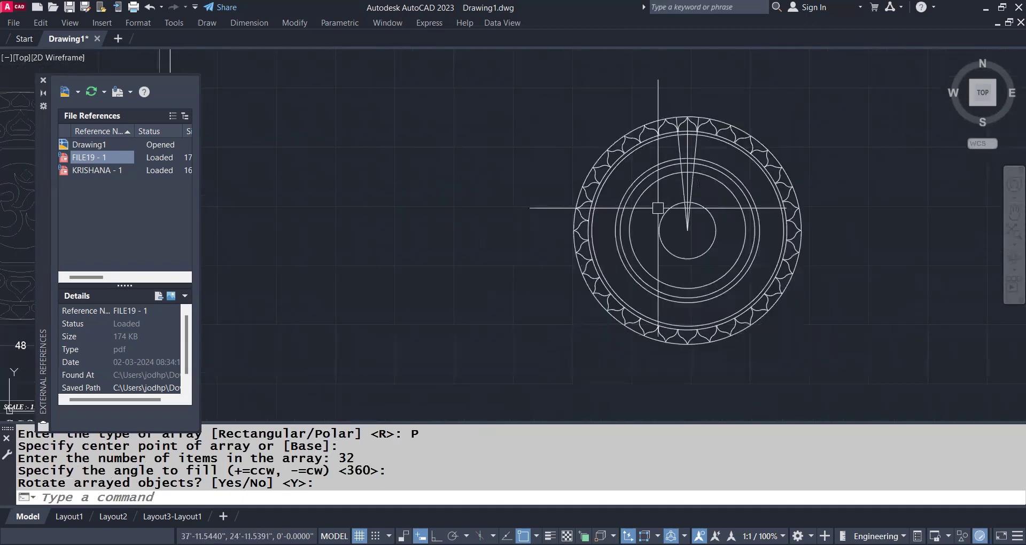
middle_click_drag(675, 168, 814, 86)
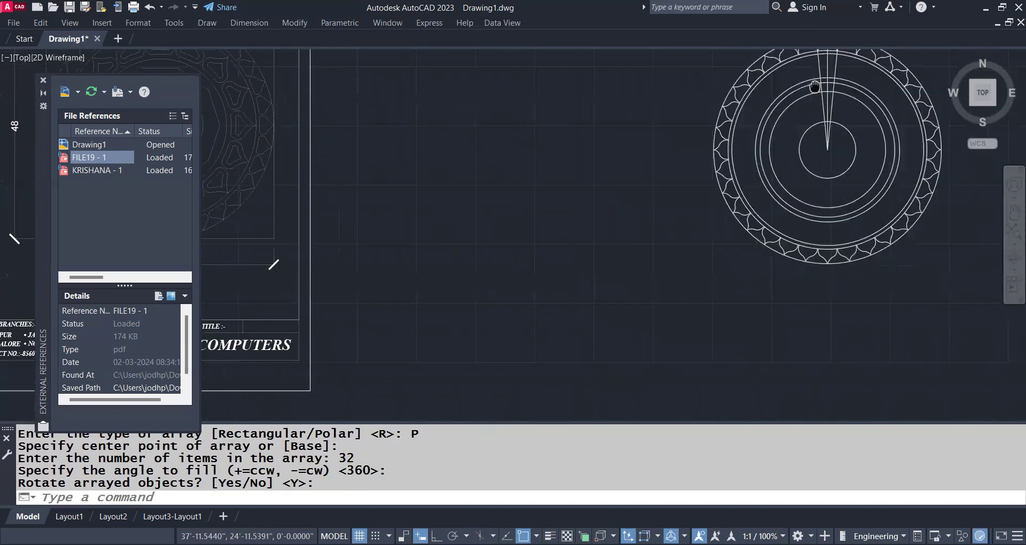
scroll(636, 179, "up", 3)
scroll(354, 107, "up", 2)
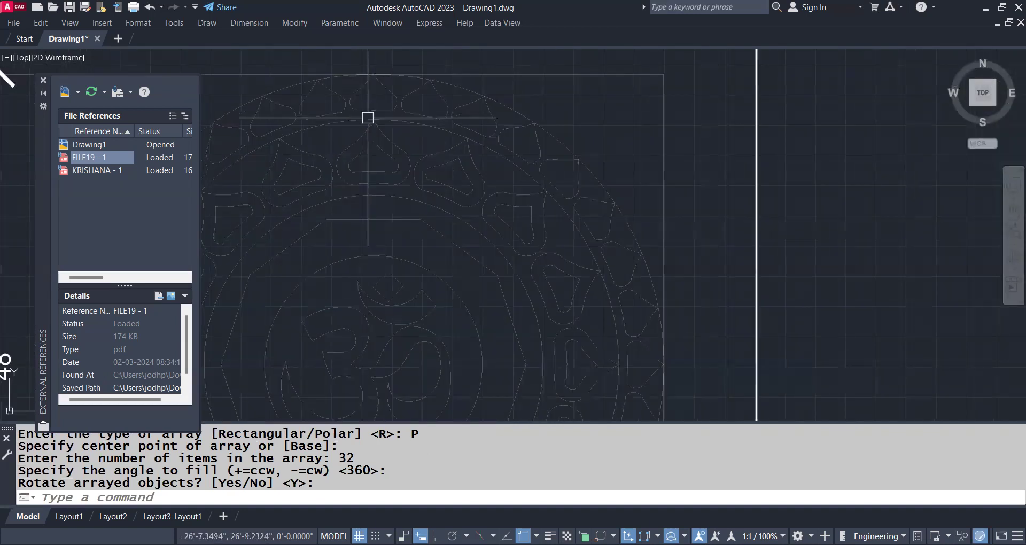
scroll(470, 157, "down", 3)
scroll(470, 156, "up", 2)
middle_click_drag(529, 177, 332, 190)
scroll(332, 190, "up", 2)
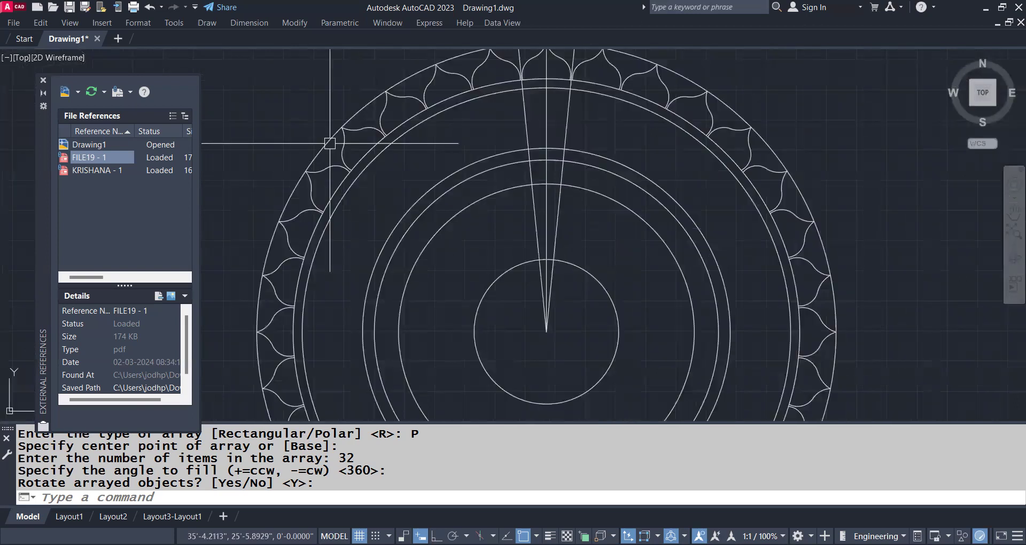
scroll(329, 143, "up", 3)
scroll(440, 110, "up", 1)
scroll(400, 121, "down", 1)
scroll(737, 103, "down", 2)
scroll(481, 121, "down", 2)
scroll(387, 238, "up", 3)
scroll(278, 158, "up", 2)
scroll(520, 175, "up", 1)
scroll(520, 174, "down", 3)
scroll(437, 222, "up", 2)
scroll(618, 175, "up", 2)
scroll(594, 185, "up", 3)
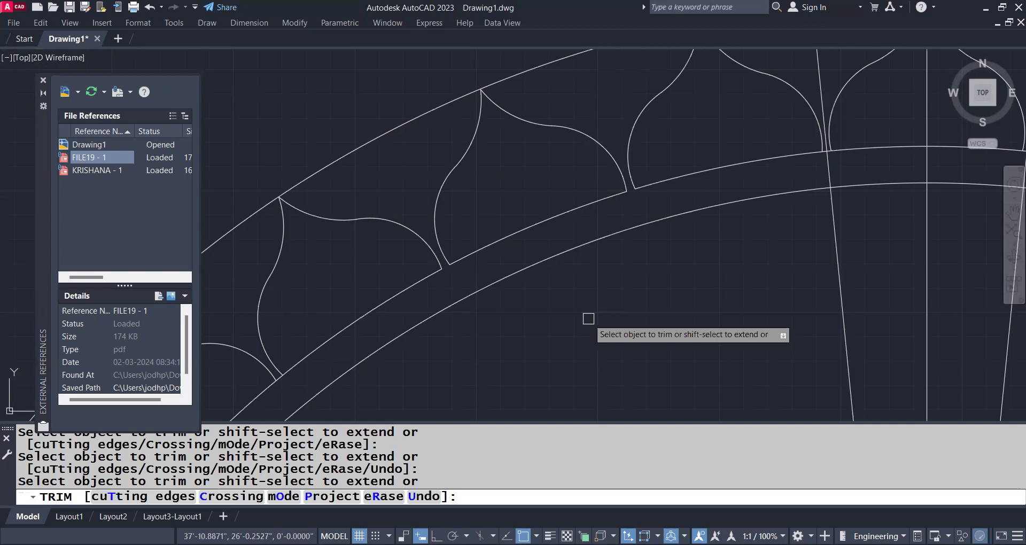
- End the trim and zoom out to show the 48 by 48 Om mandala sheet
key("Escape")
scroll(426, 158, "down", 5)
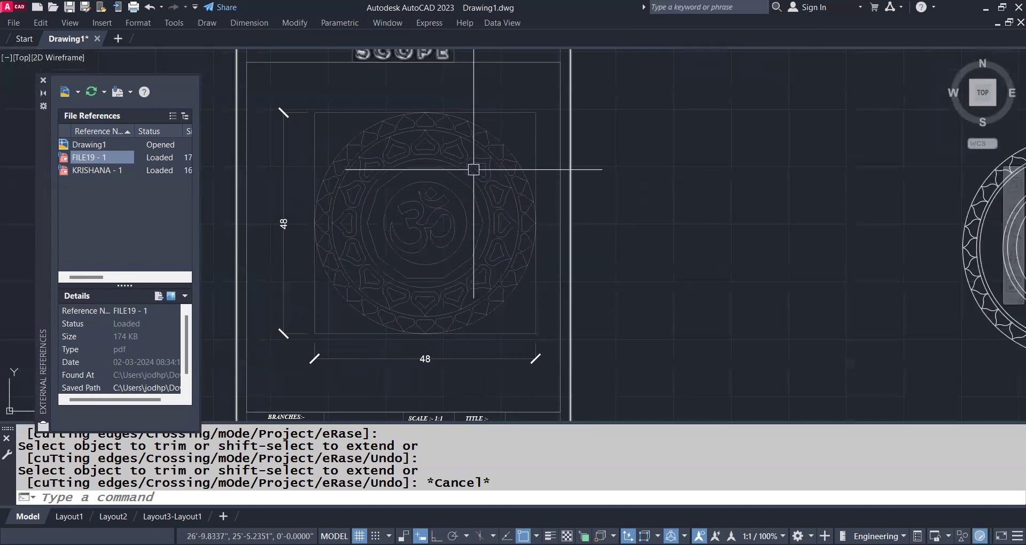
- Delete the two old slanted wedge lines and select the vertical centre line
scroll(459, 158, "down", 2)
middle_click_drag(490, 175, 419, 122)
scroll(535, 133, "up", 2)
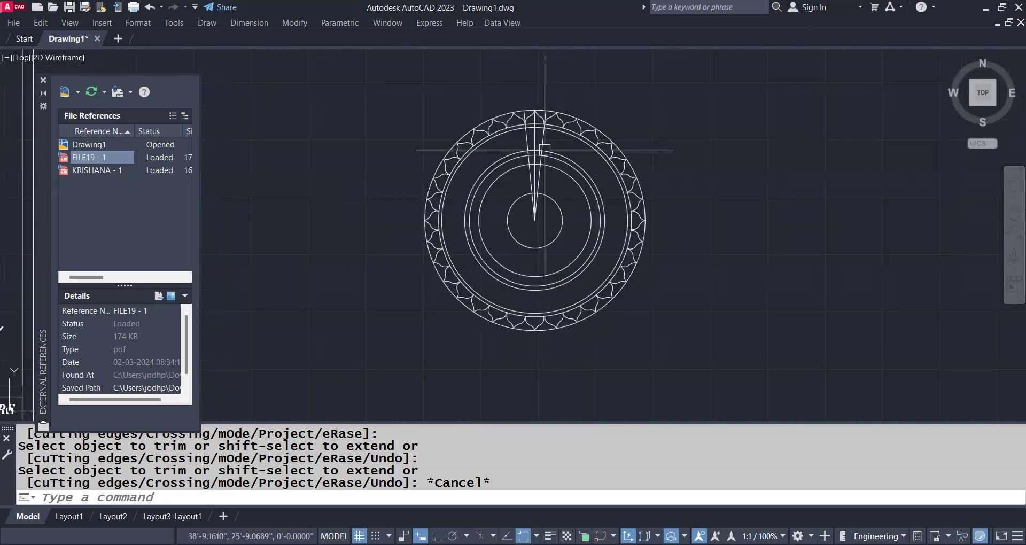
scroll(531, 144, "up", 3)
left_click(510, 144)
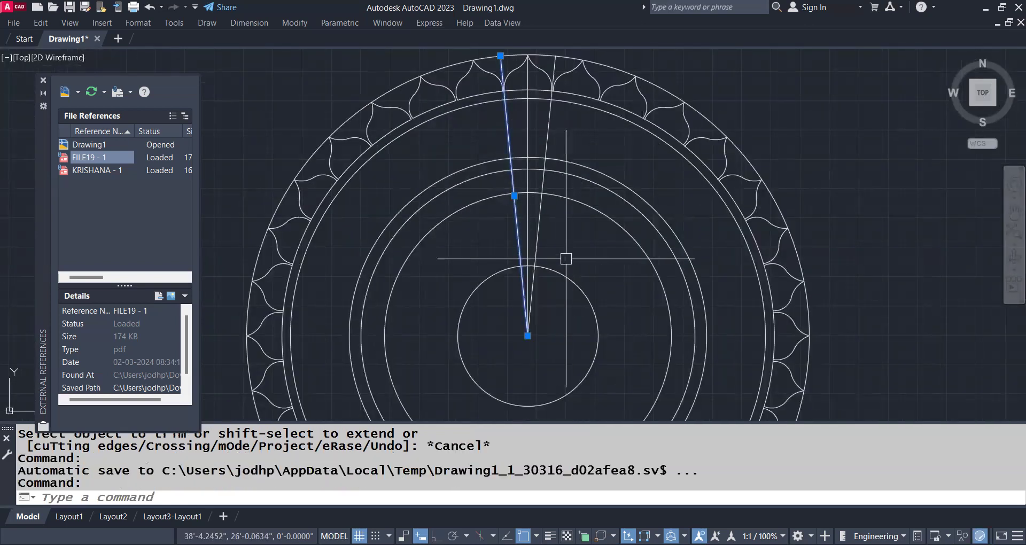
key("Escape")
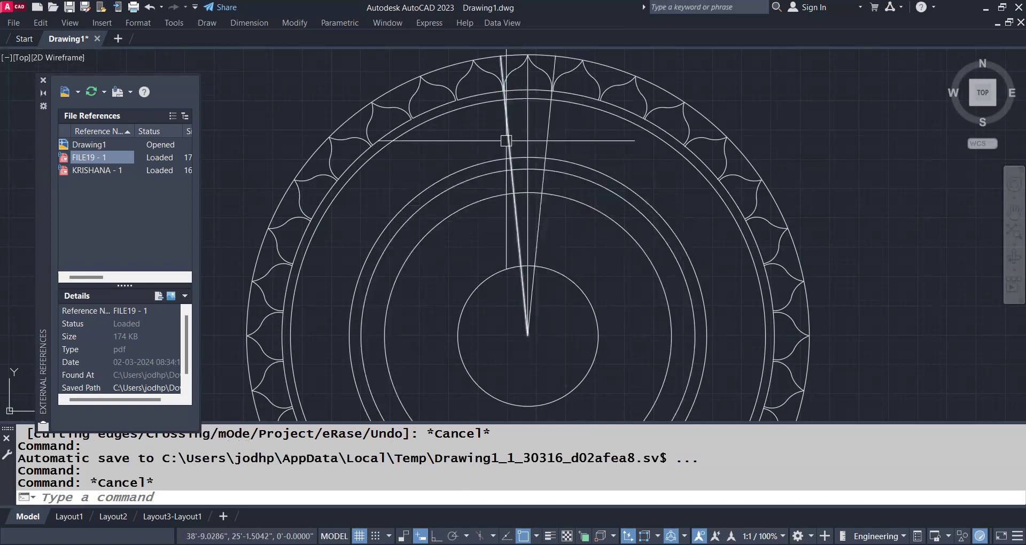
left_click(545, 143)
left_click(508, 131)
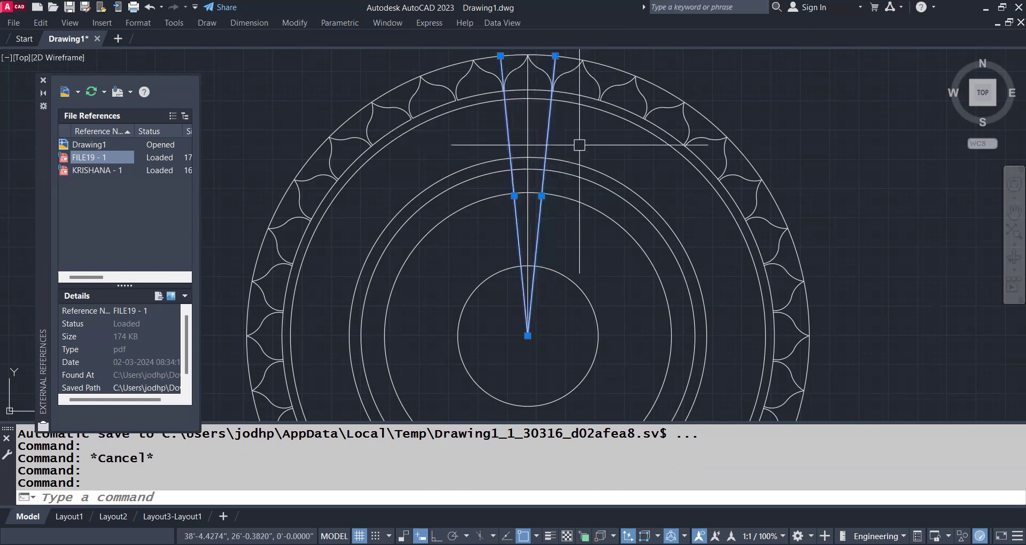
key("Delete")
left_click(530, 137)
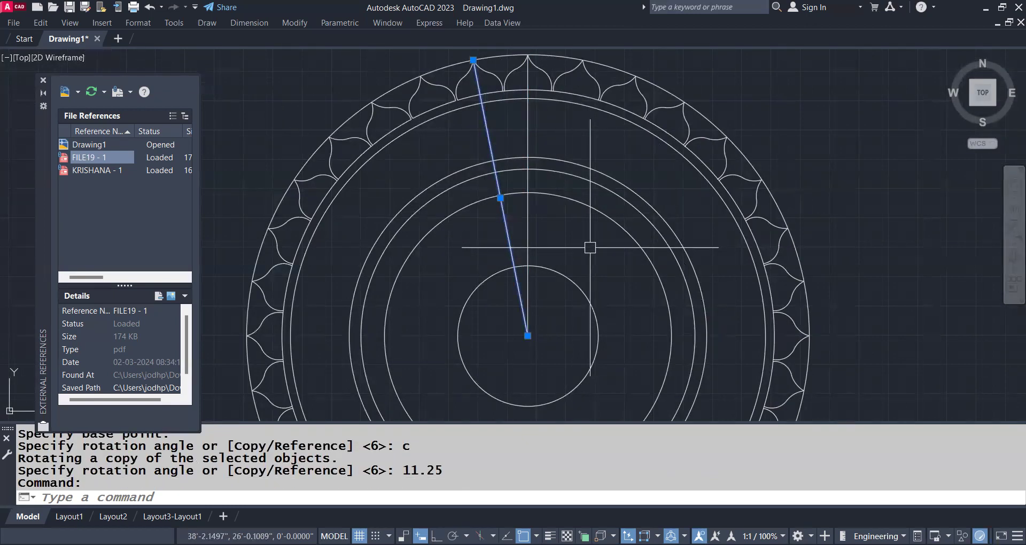
- Draw two arcs forming half of the pointed petal, ending at the ring's edge
scroll(513, 107, "up", 2)
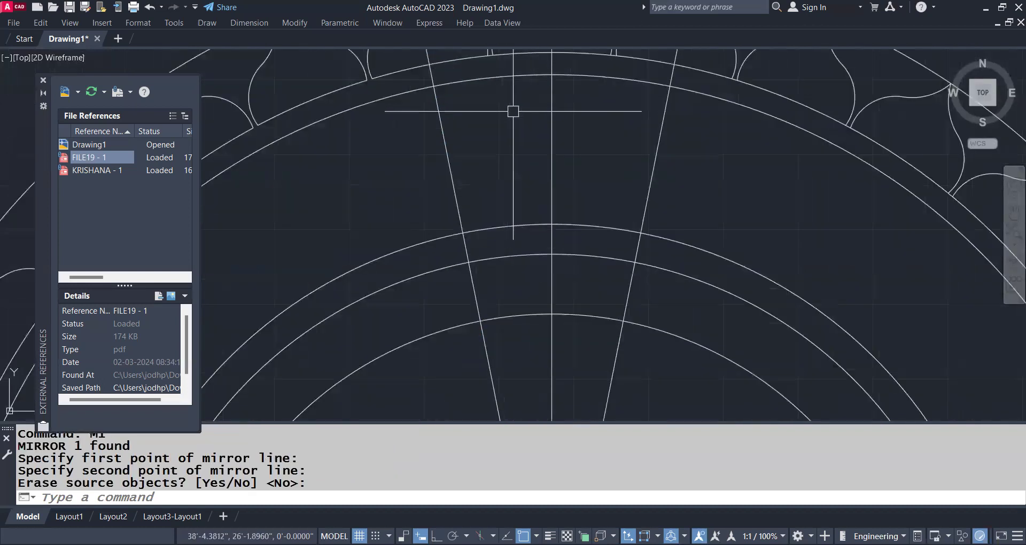
scroll(433, 136, "down", 10)
scroll(328, 87, "up", 4)
scroll(344, 80, "up", 3)
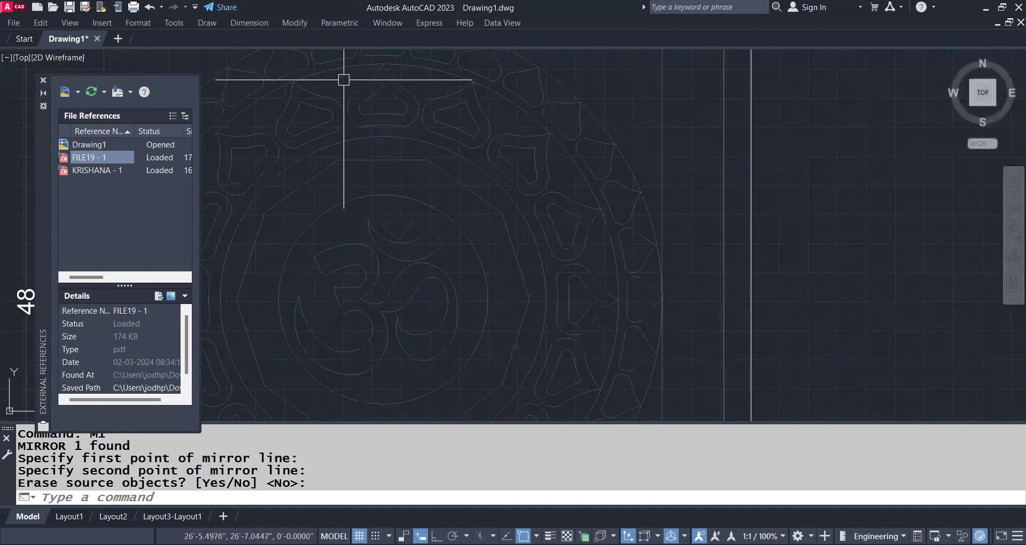
middle_click_drag(383, 109, 385, 213)
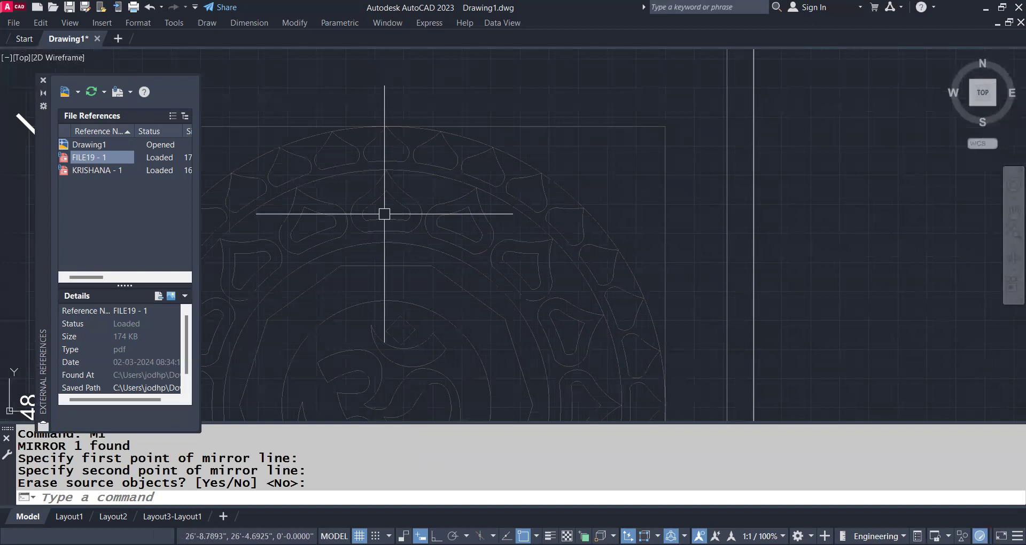
scroll(396, 217, "down", 3)
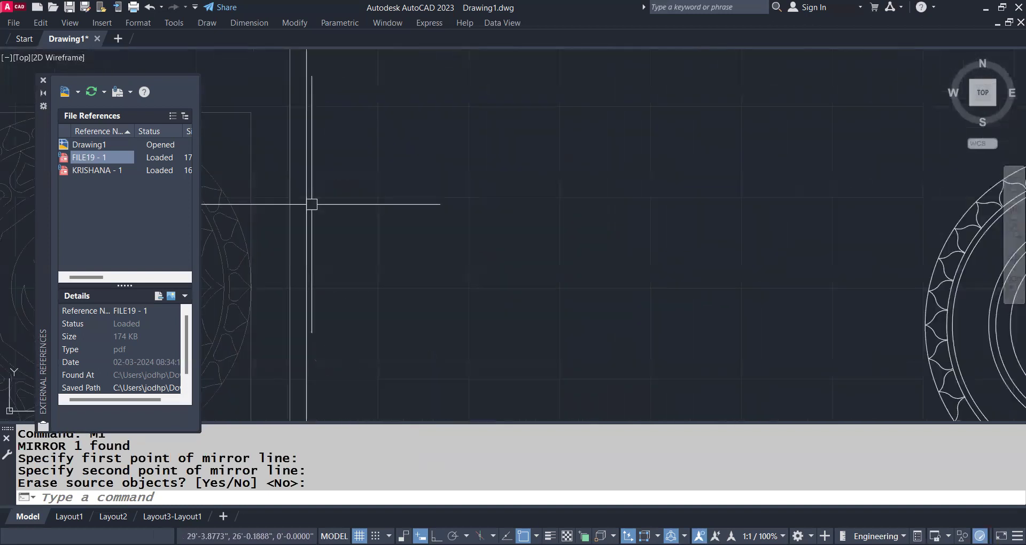
middle_click_drag(311, 204, 696, 207)
scroll(697, 203, "up", 6)
scroll(703, 190, "up", 3)
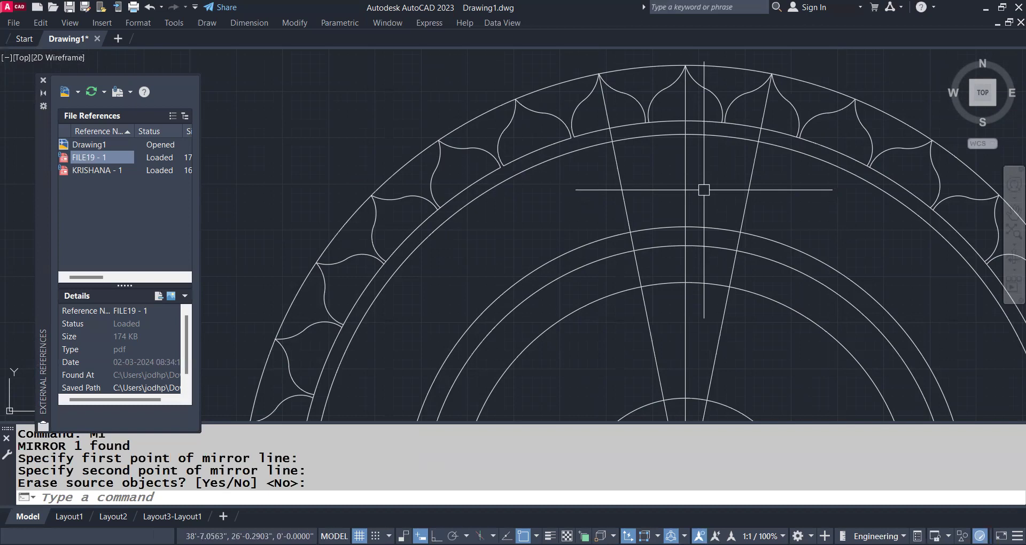
left_click(631, 212)
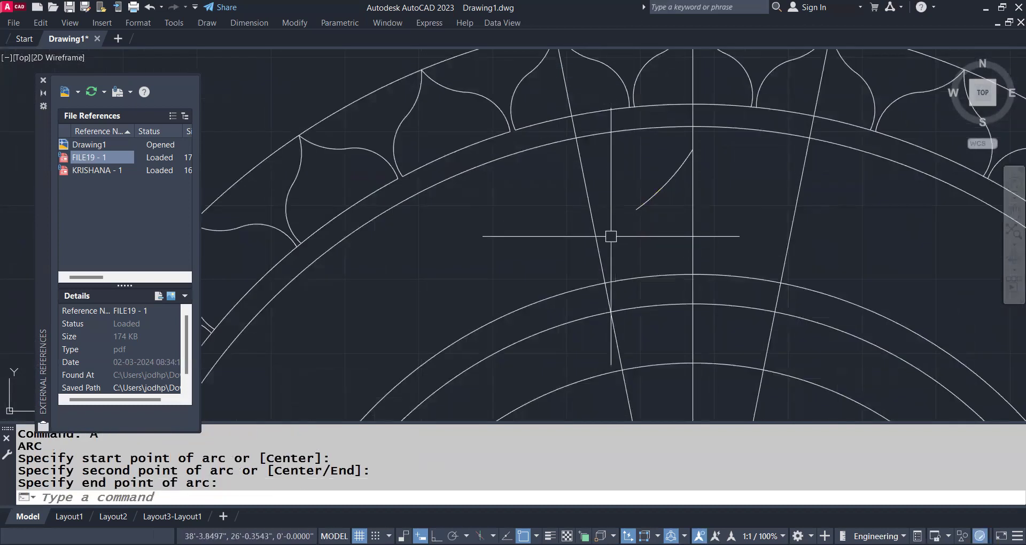
key("Return")
key("Return")
left_click(631, 278)
- Mirror the two half-petal arcs about the vertical axis, keeping the originals
left_click(668, 157)
left_click(741, 209)
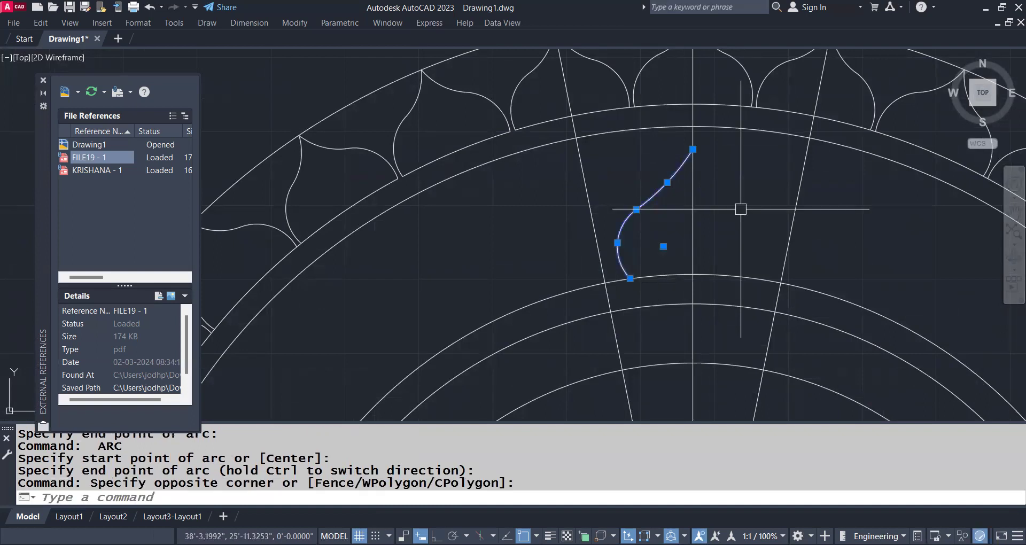
type("mi")
key("Return")
left_click(693, 150)
left_click(738, 184)
key("Return")
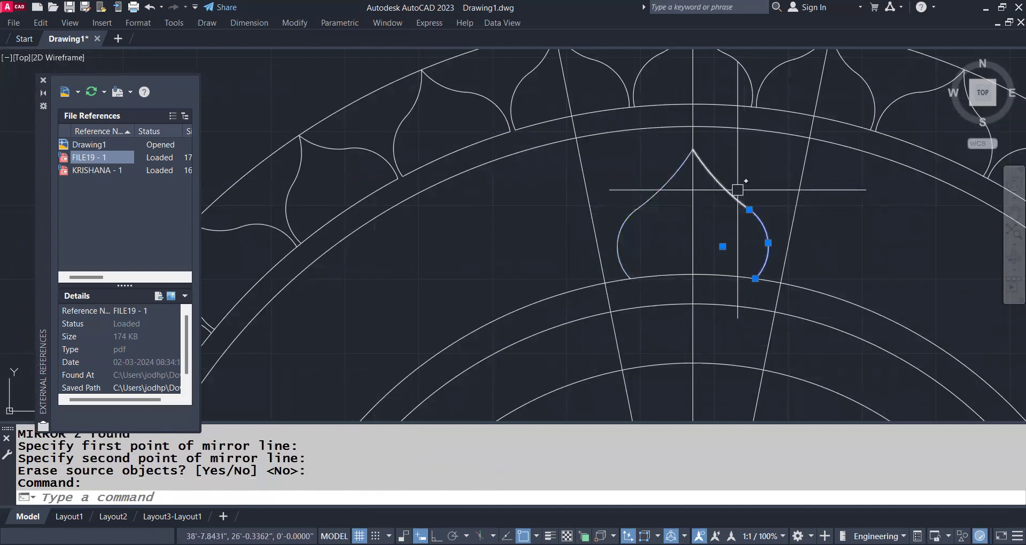
- Join all four petal arcs into a single polyline
left_click(736, 187)
left_click(625, 224)
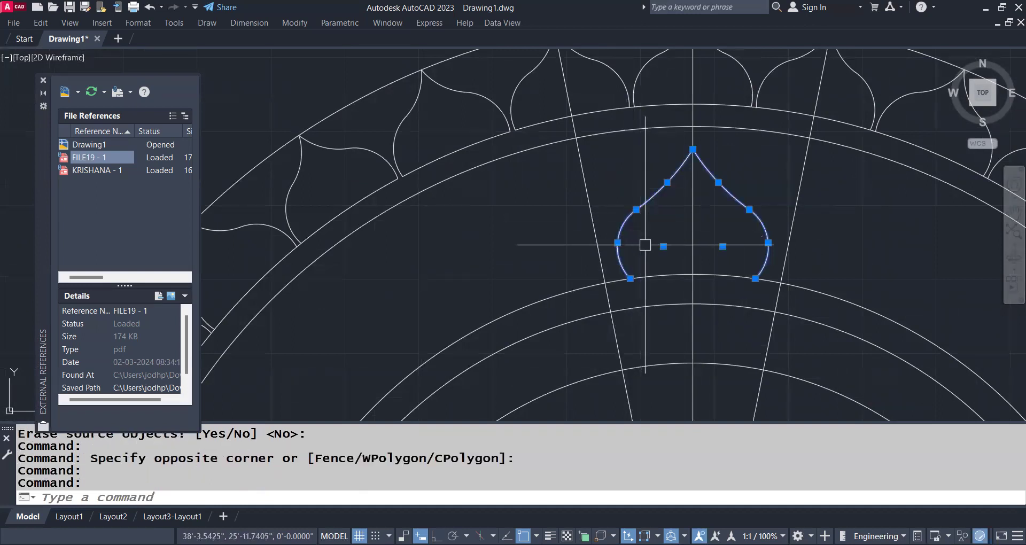
type("j")
key("Return")
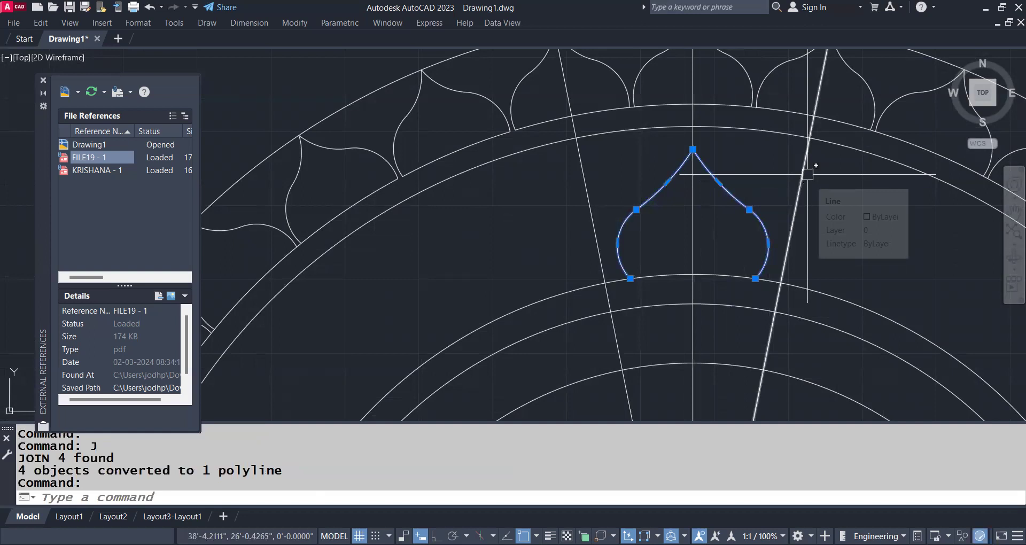
type("-ar")
key("Return")
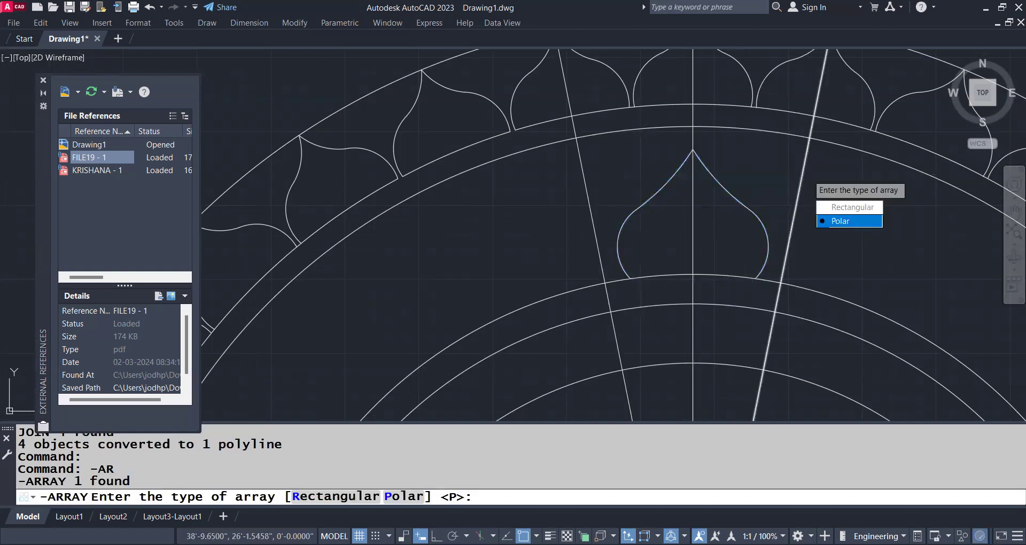
- Polar-array the petal 16 times through 360° around the mandala centre
type("p")
key("Return")
scroll(755, 271, "down", 5)
left_click(755, 271)
type("16")
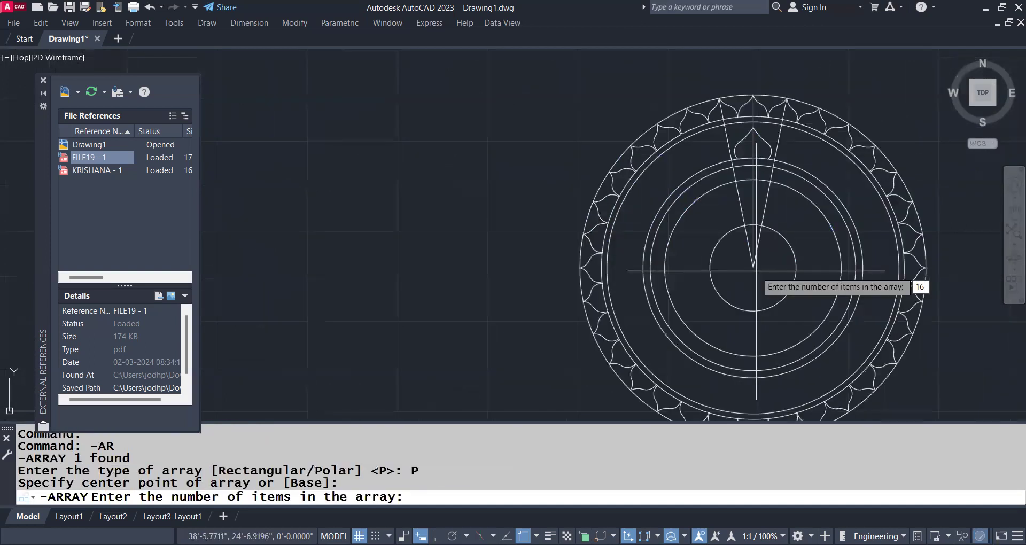
key("Return")
key("Return")
key("Return")
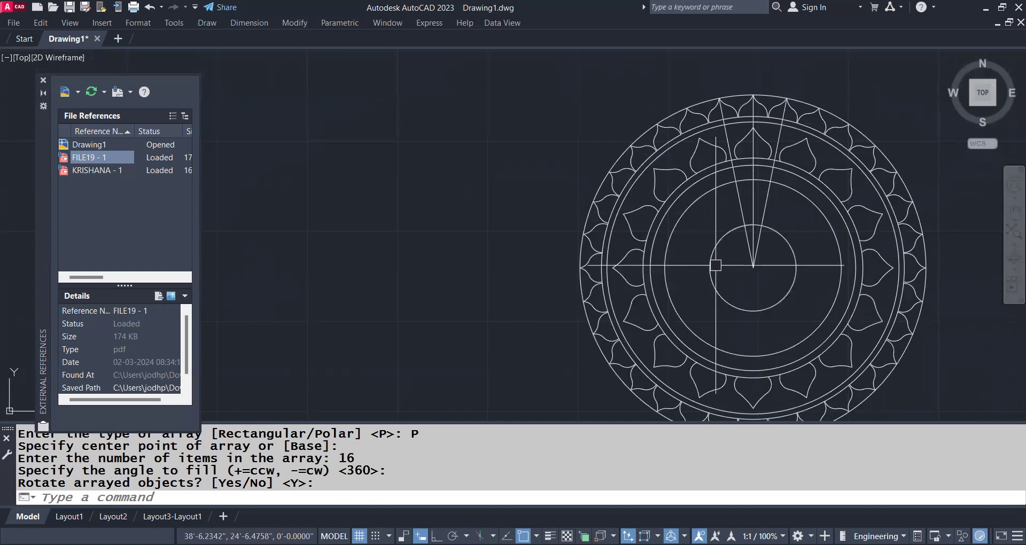
- Pan between the PDF underlay and the mandala to compare the new petal ring
scroll(716, 268, "down", 5)
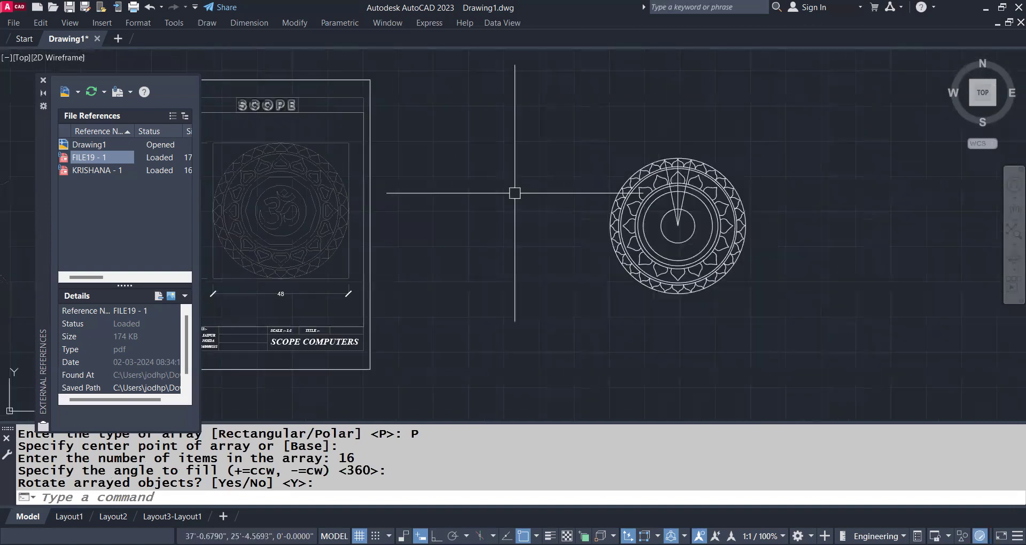
scroll(499, 177, "up", 3)
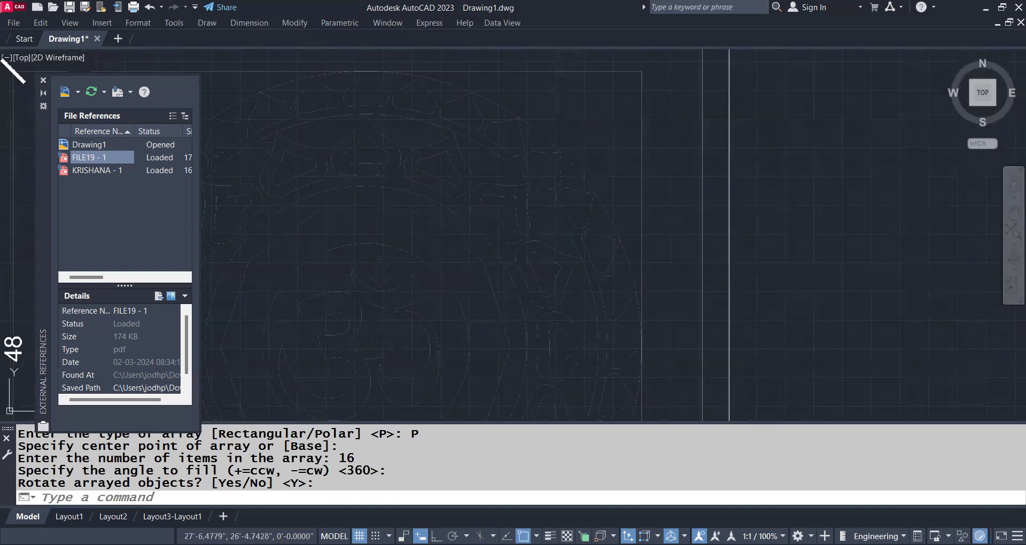
mouse_move(369, 156)
middle_mouse_down()
mouse_move(853, 160)
mouse_move(588, 168)
middle_mouse_up()
scroll(641, 106, "up", 4)
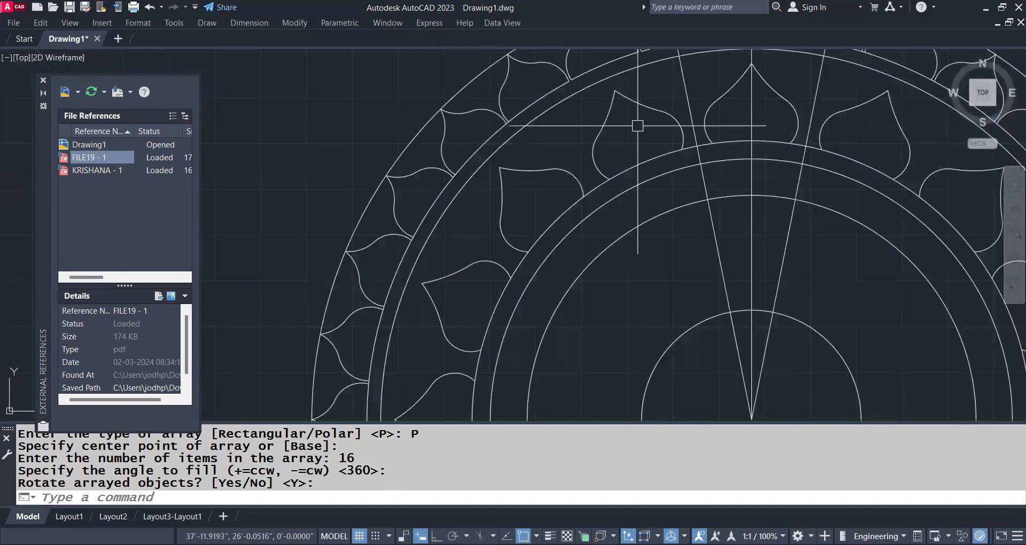
scroll(638, 126, "down", 4)
middle_click_drag(321, 160, 564, 128)
middle_click_drag(495, 199, 769, 189)
scroll(793, 247, "up", 3)
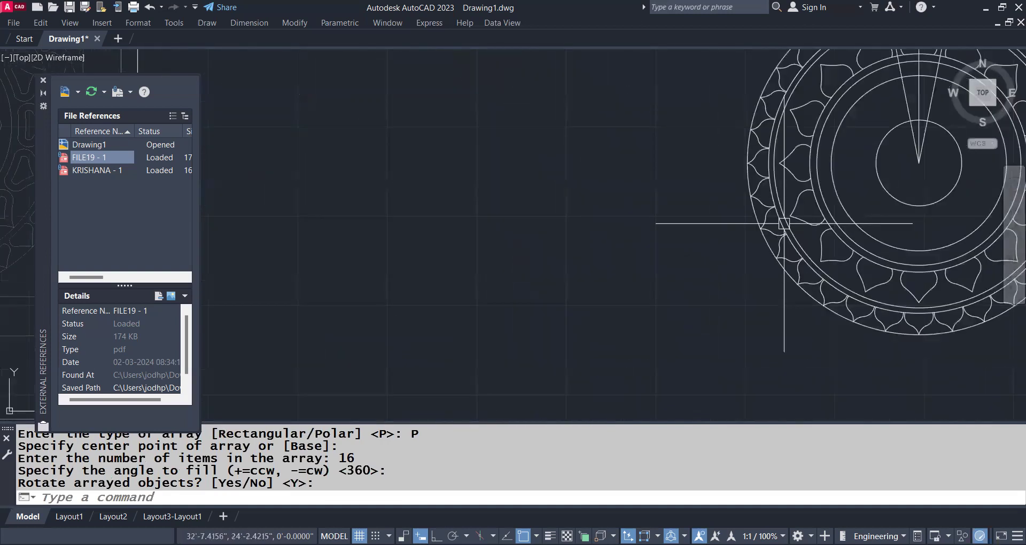
middle_click_drag(784, 223, 528, 237)
left_click(702, 112)
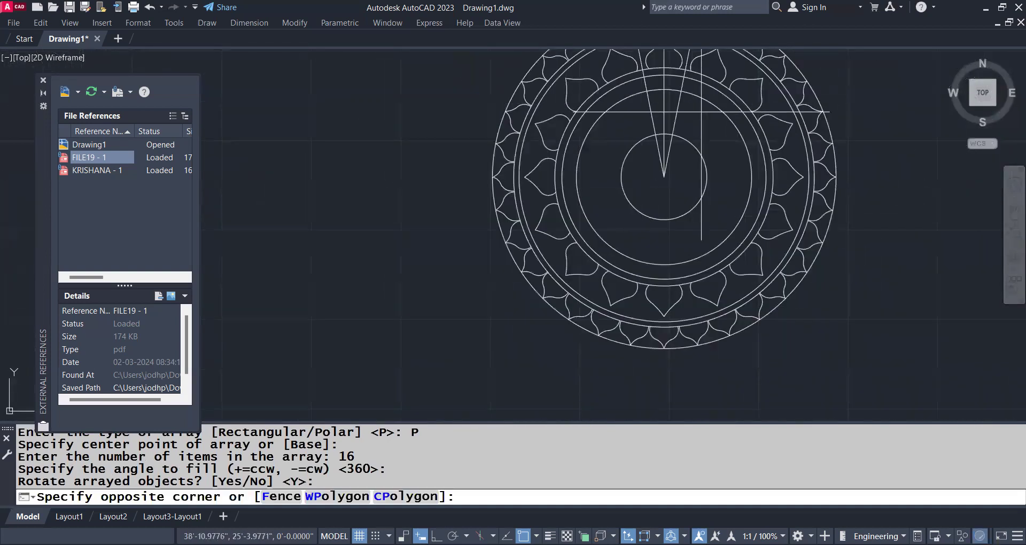
- Erase the V-shaped guide lines
left_click(676, 120)
key("Delete")
scroll(661, 104, "up", 2)
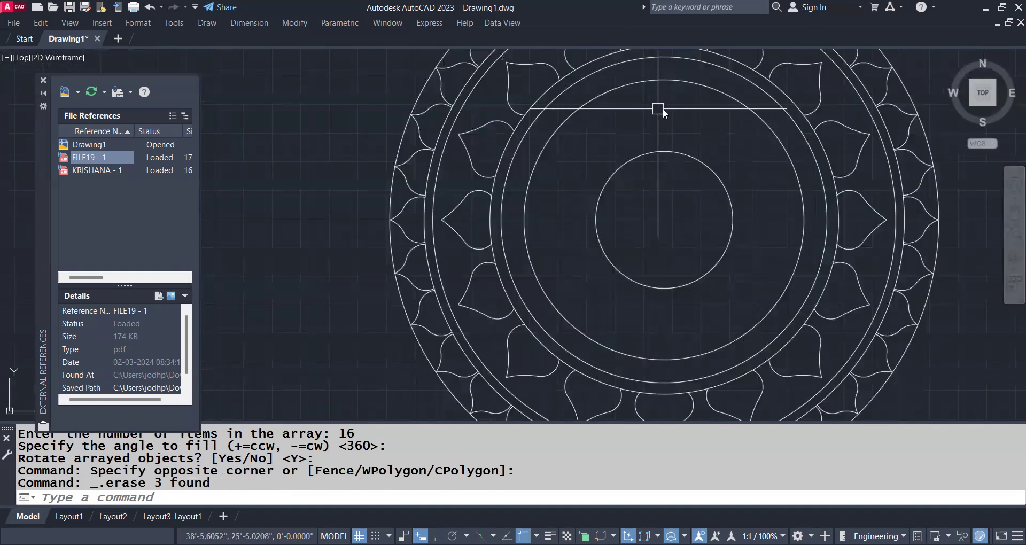
- Draw a 10-sided polygon centred on the mandala, sized to the guide circle
type("POL")
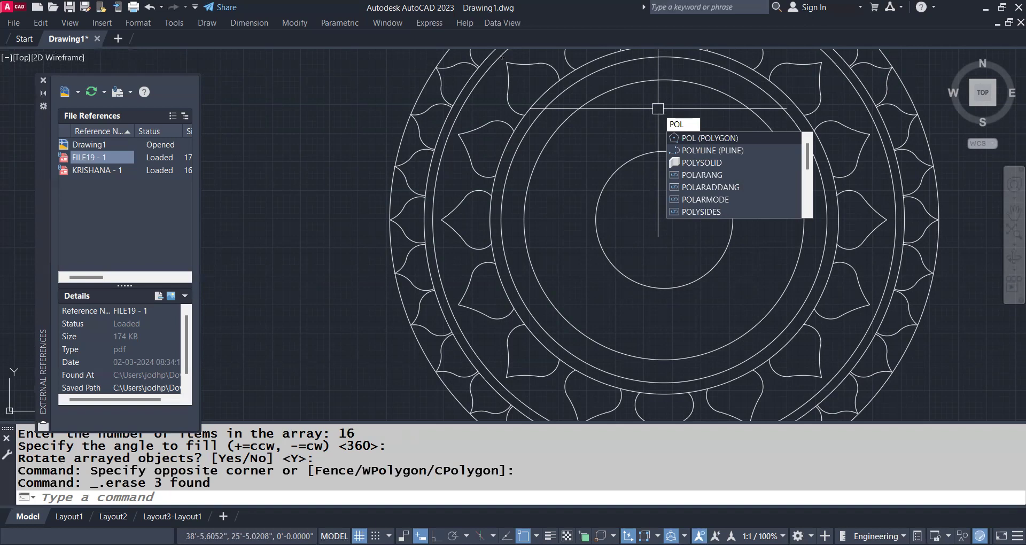
key("Return")
scroll(463, 145, "down", 2)
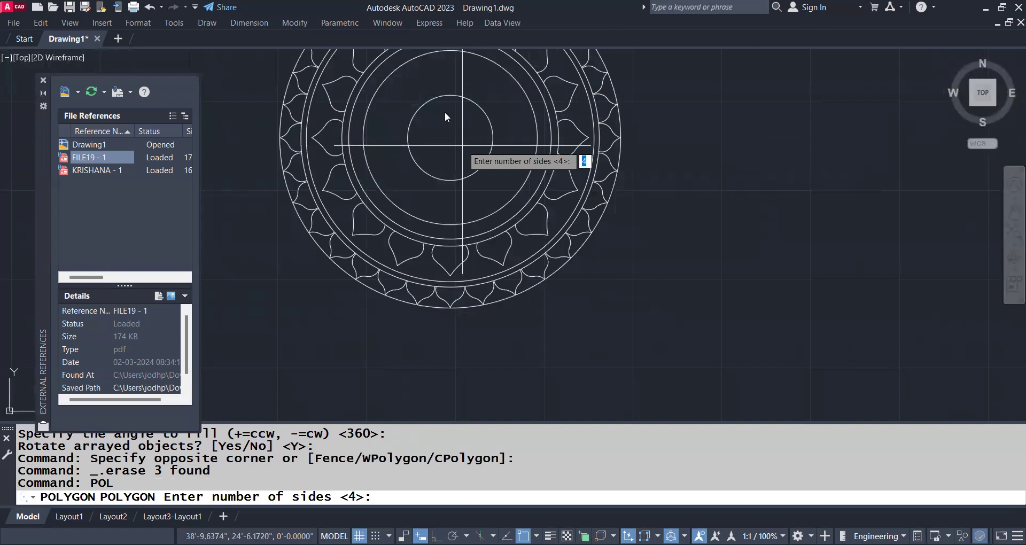
type("10")
key("Return")
left_click(450, 138)
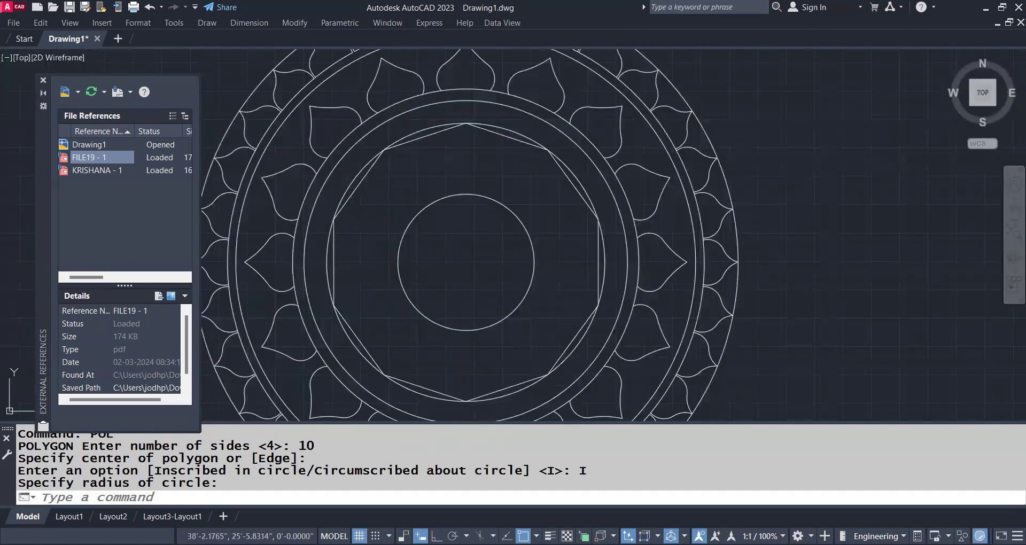
left_click(477, 169)
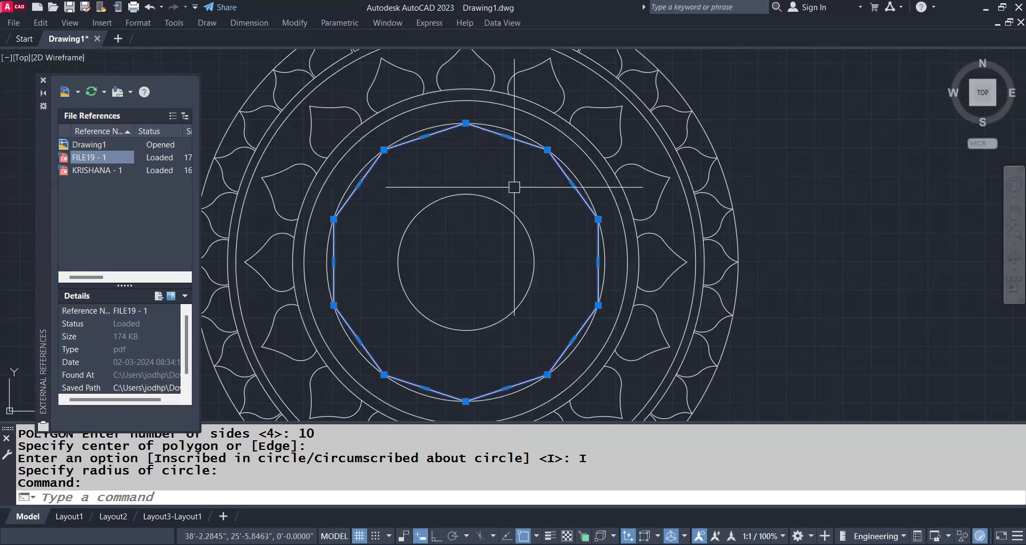
- Rotate the decagon about the mandala centre using the default angle
type("RP")
key("BackSpace")
type("O")
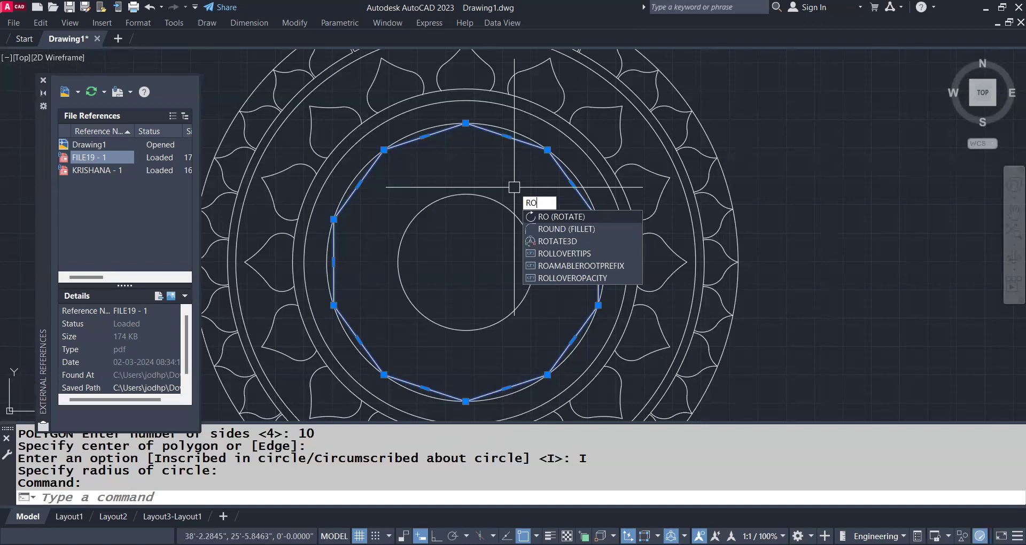
key("Return")
left_click(465, 262)
key("Return")
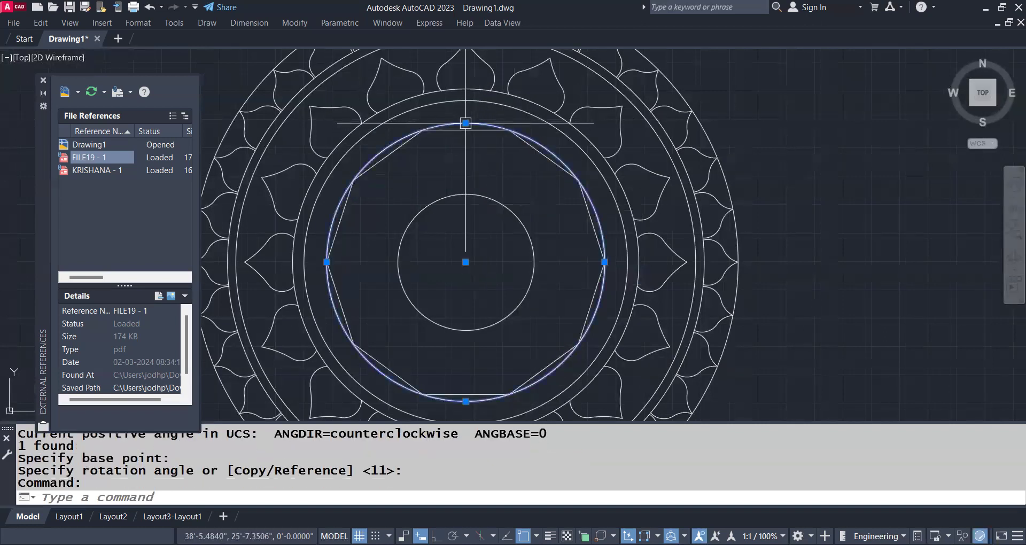
- Erase the decagon's guide circle and pan over to the PDF sheet
key("Delete")
scroll(522, 154, "down", 1)
scroll(522, 155, "down", 2)
scroll(523, 217, "down", 1)
scroll(488, 195, "down", 2)
middle_click_drag(488, 194, 836, 184)
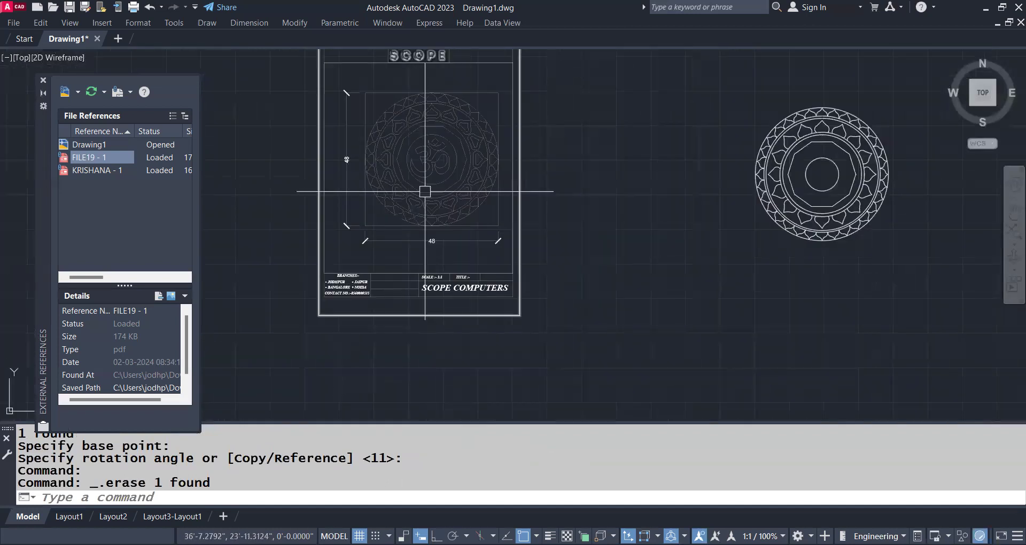
scroll(424, 156, "up", 3)
mouse_move(424, 156)
middle_mouse_down()
mouse_move(450, 173)
mouse_move(343, 226)
middle_mouse_up()
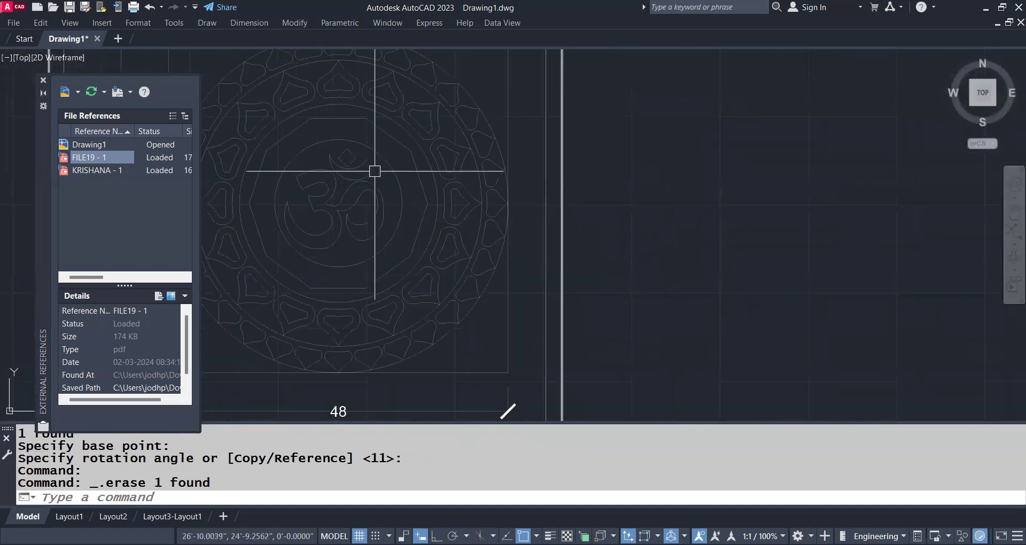
scroll(365, 256, "down", 1)
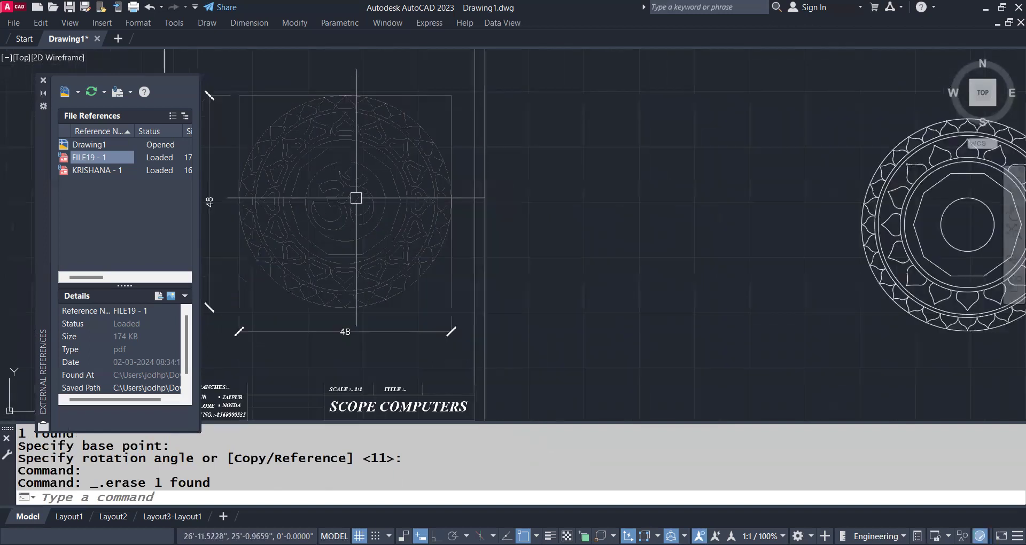
scroll(355, 200, "down", 2)
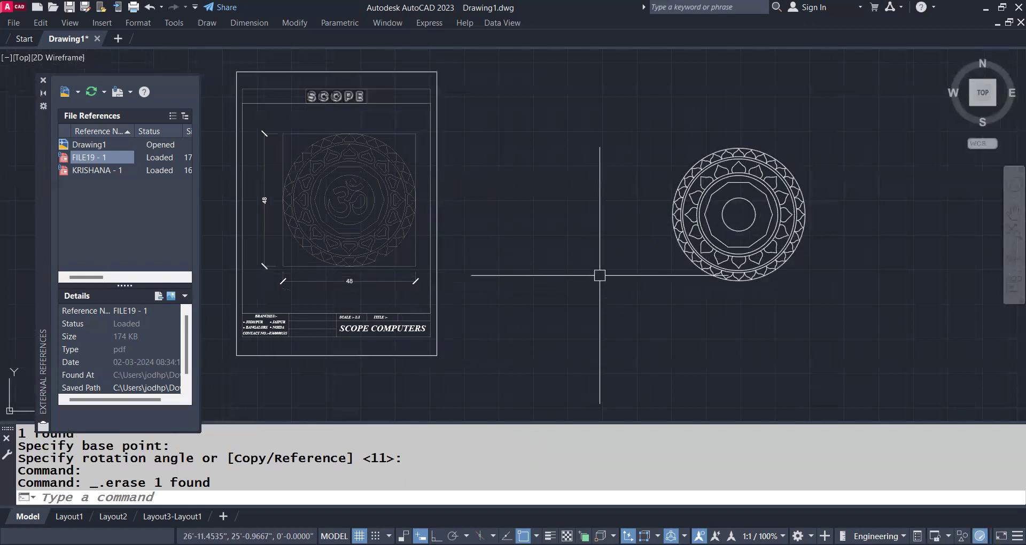
scroll(342, 197, "up", 5)
scroll(360, 186, "up", 4)
scroll(532, 279, "down", 4)
scroll(532, 277, "down", 4)
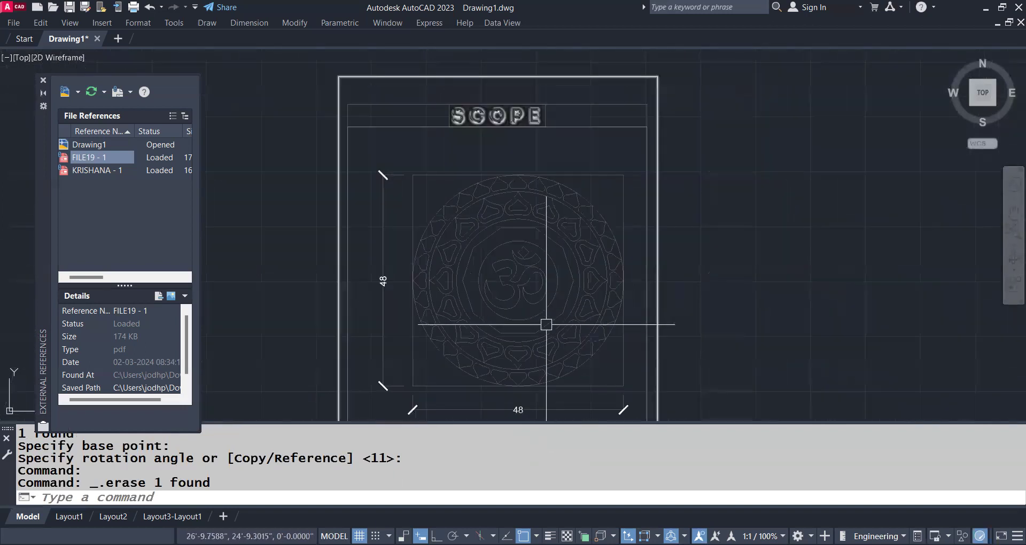
middle_click_drag(657, 349, 576, 328)
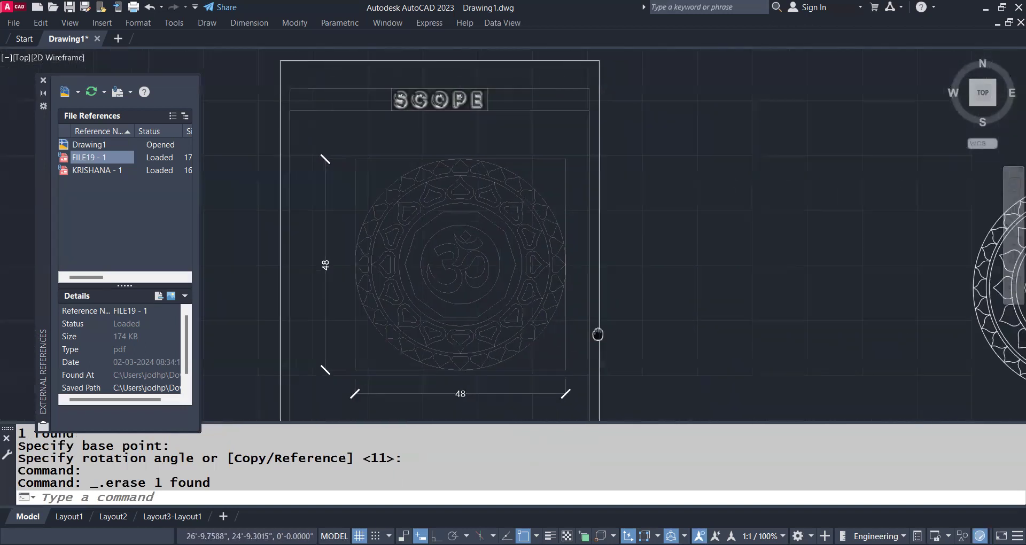